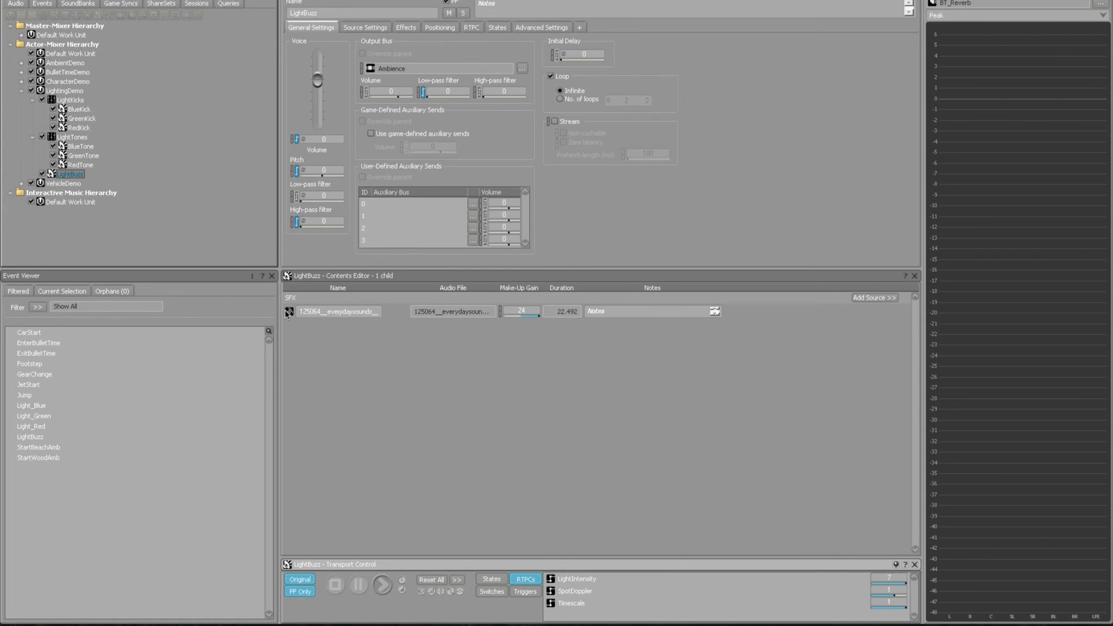
- Open the LightBuzz sound's audio source in the Source Editor, audition its loop and crossfades, and close the editor
{"action": "double_click", "coordinate": [285, 311]}
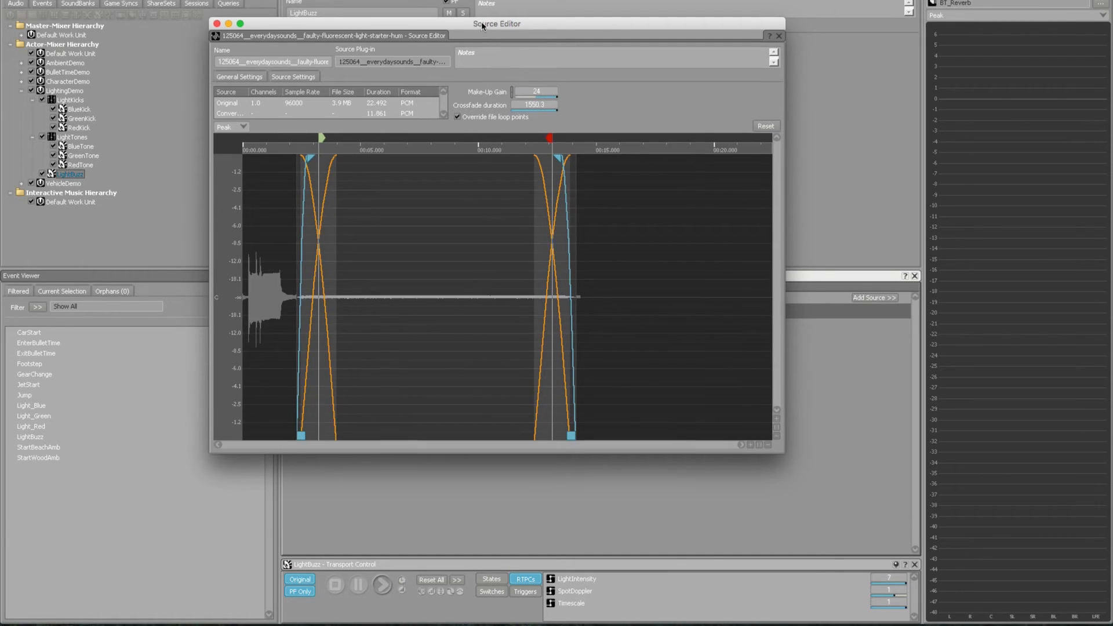
{"action": "left_click_drag", "start_coordinate": [481, 22], "coordinate": [458, 7]}
{"action": "left_click", "coordinate": [382, 585]}
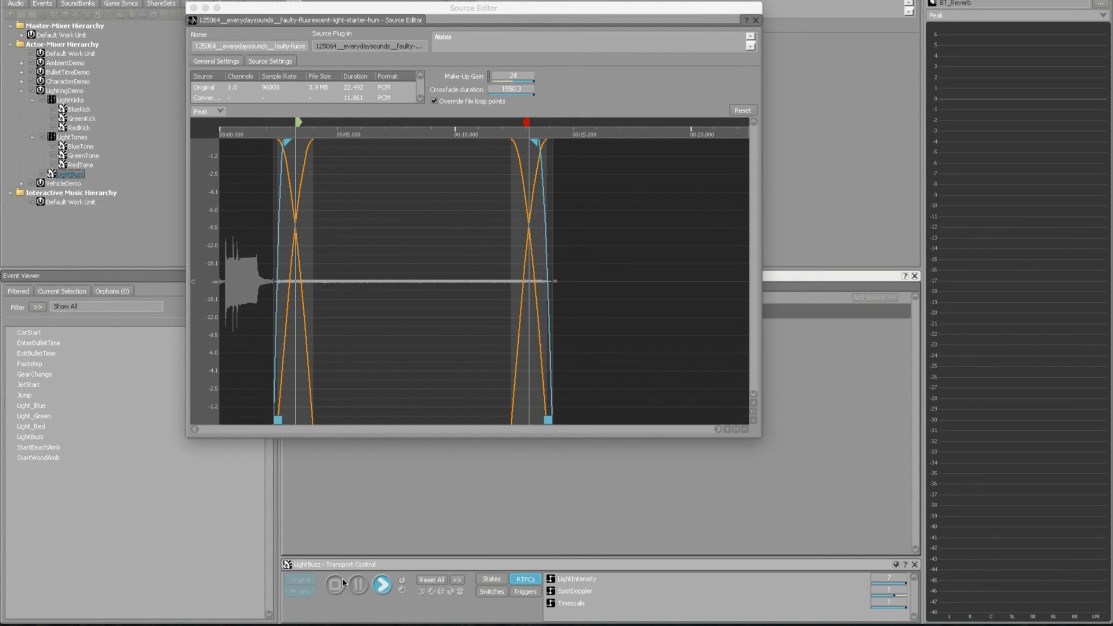
{"action": "left_click", "coordinate": [205, 8]}
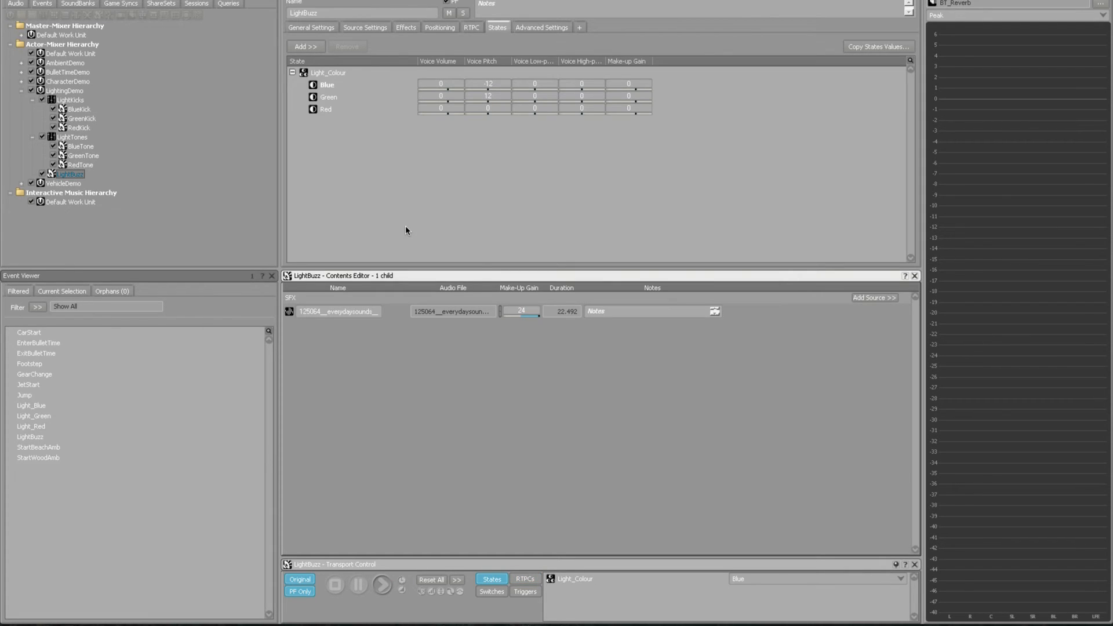
- Audition BlueTone from the LightTones container and examine its Breatho-066-f#3 source's loop region in the Source Editor
{"action": "left_click", "coordinate": [71, 137]}
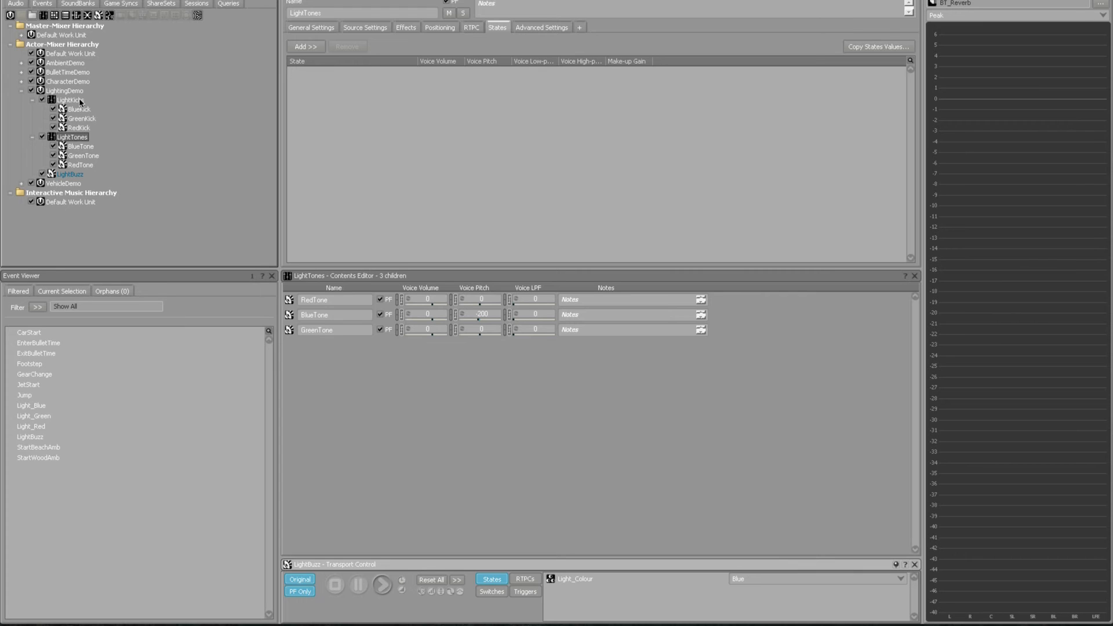
{"action": "left_click", "coordinate": [84, 145]}
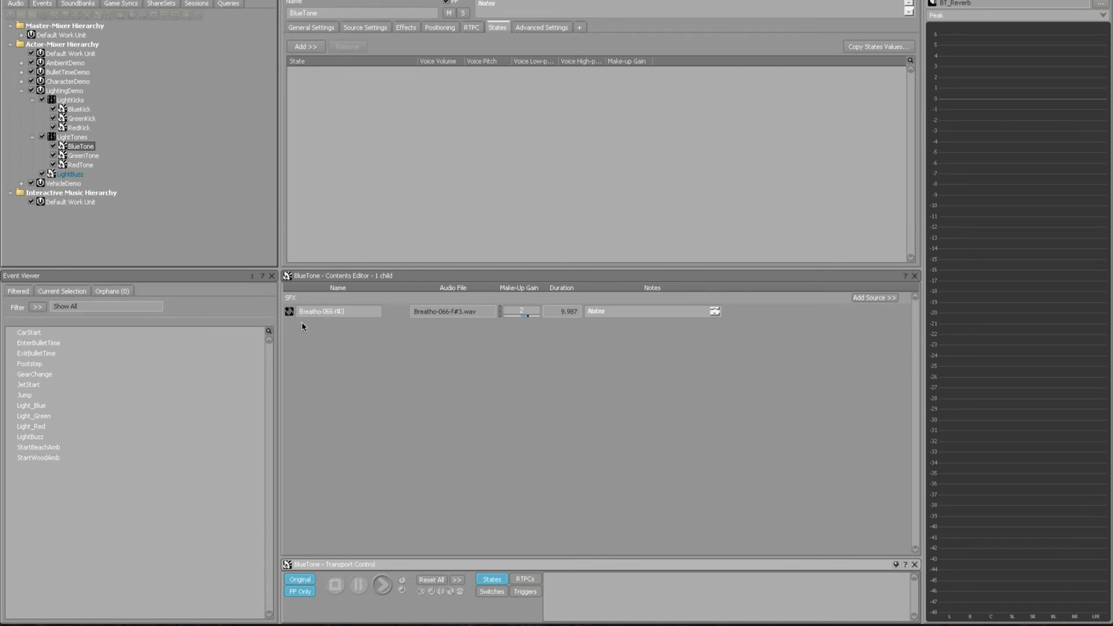
{"action": "left_click", "coordinate": [379, 584]}
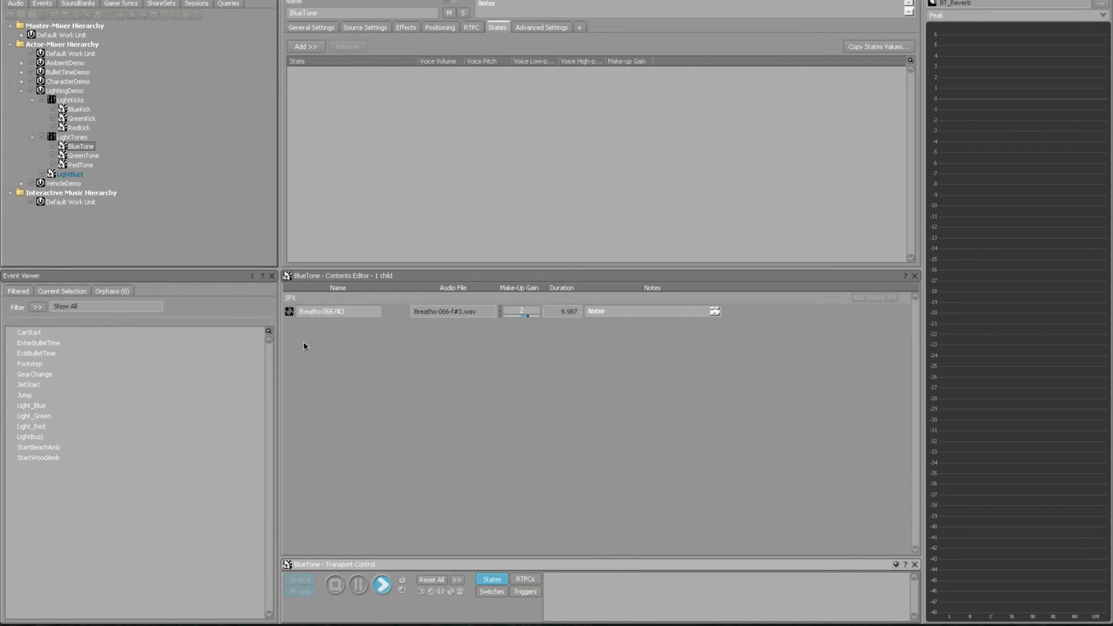
{"action": "double_click", "coordinate": [290, 312]}
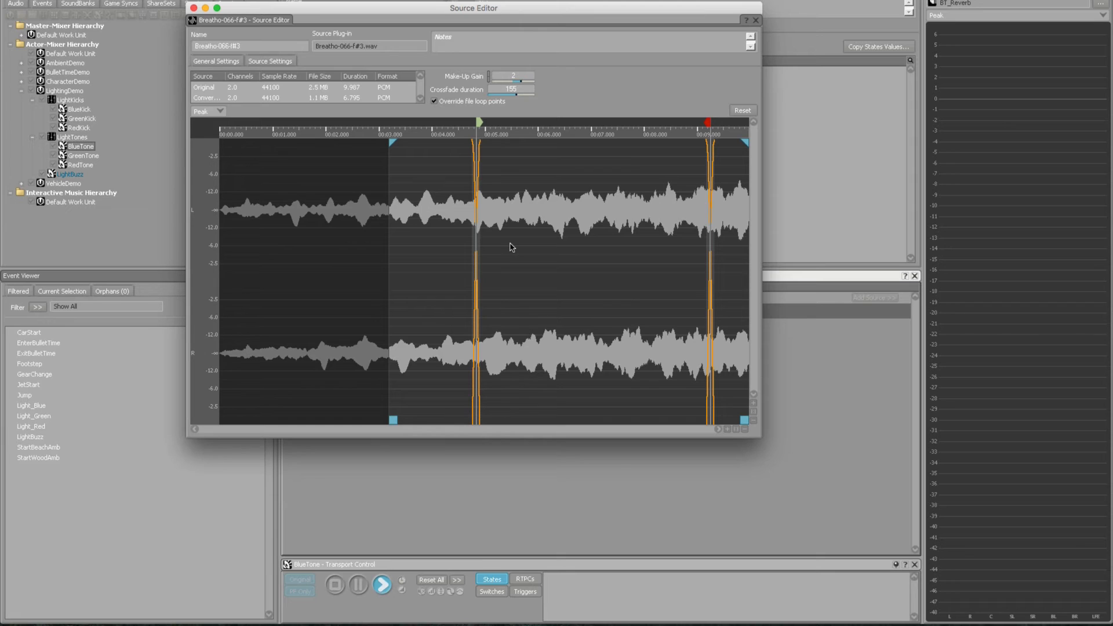
{"action": "left_click", "coordinate": [339, 588]}
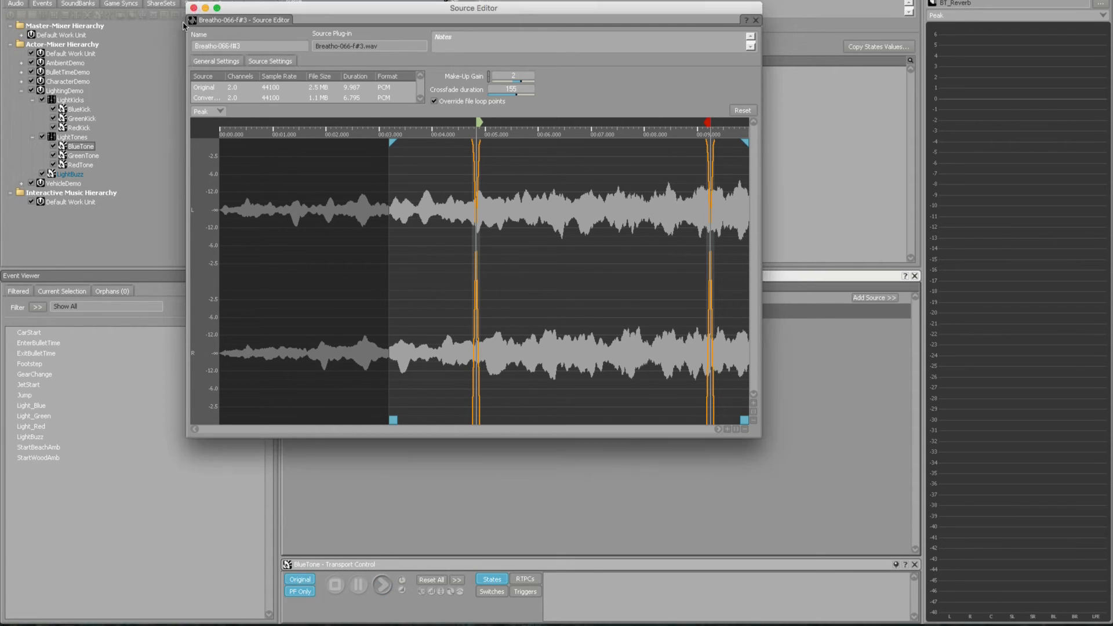
{"action": "left_click", "coordinate": [194, 8]}
- Audition GreenTone and examine the loop region of its April Pan-052-e2 source in the Source Editor
{"action": "left_click", "coordinate": [84, 155]}
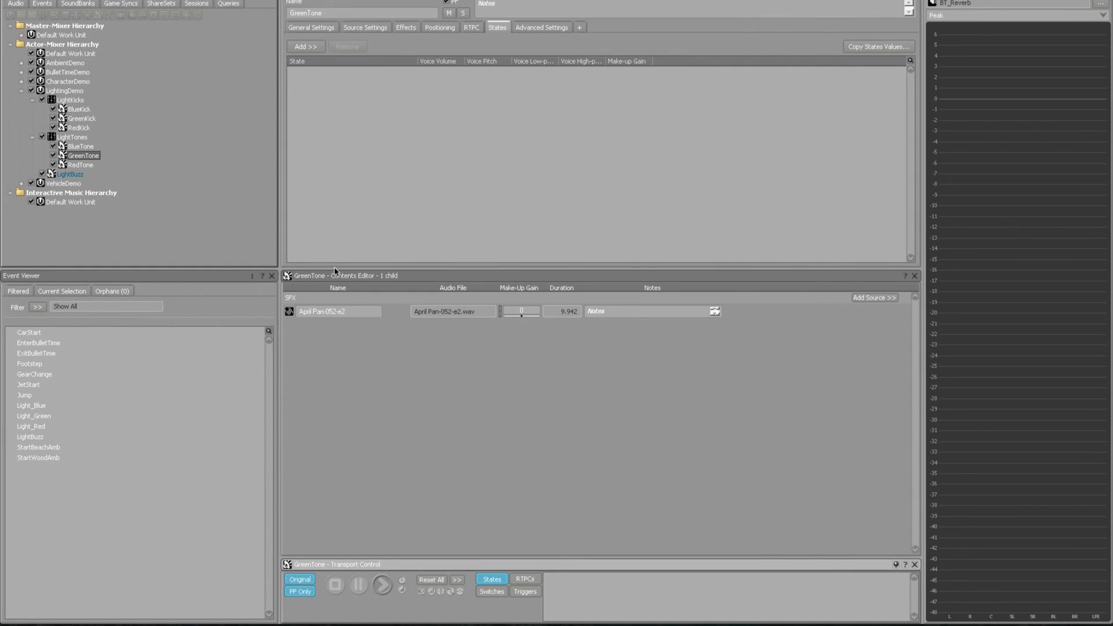
{"action": "left_click", "coordinate": [382, 587]}
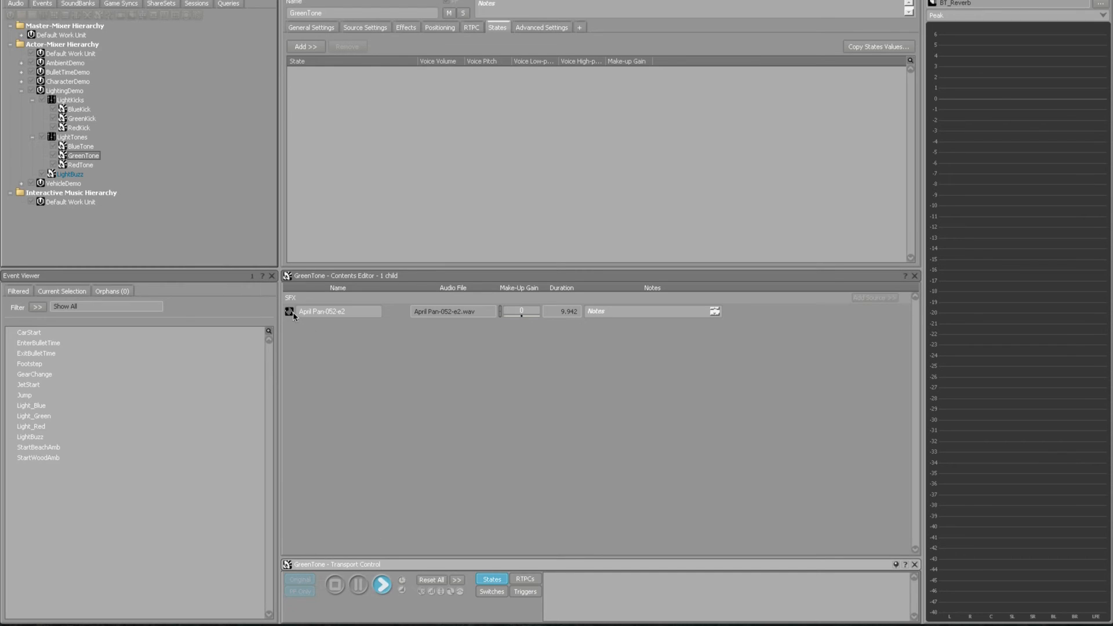
{"action": "double_click", "coordinate": [291, 312]}
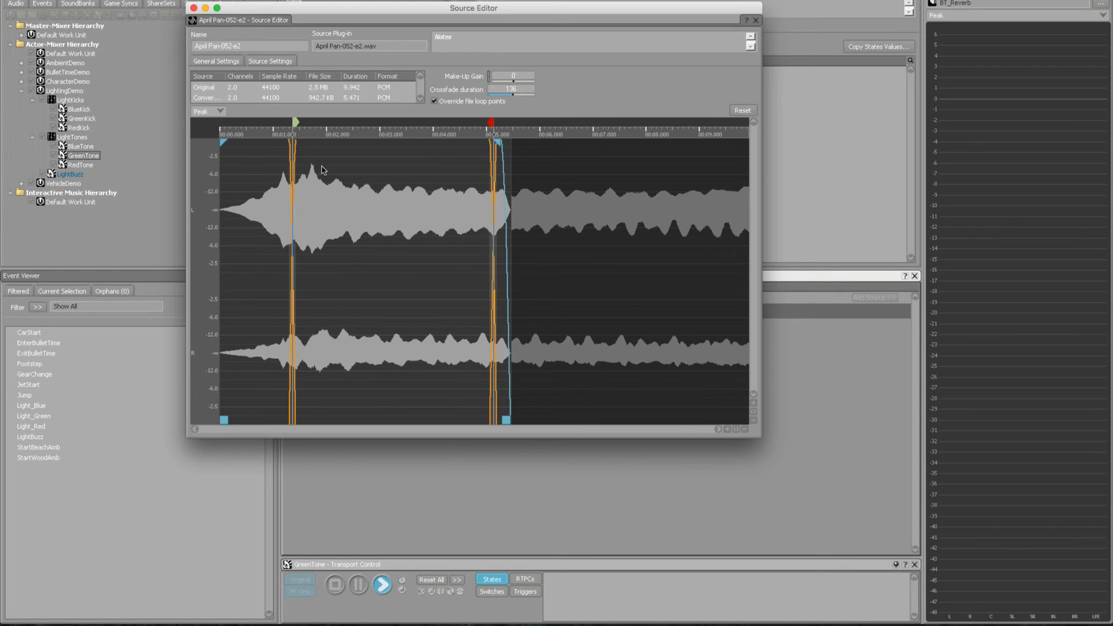
{"action": "left_click", "coordinate": [194, 8]}
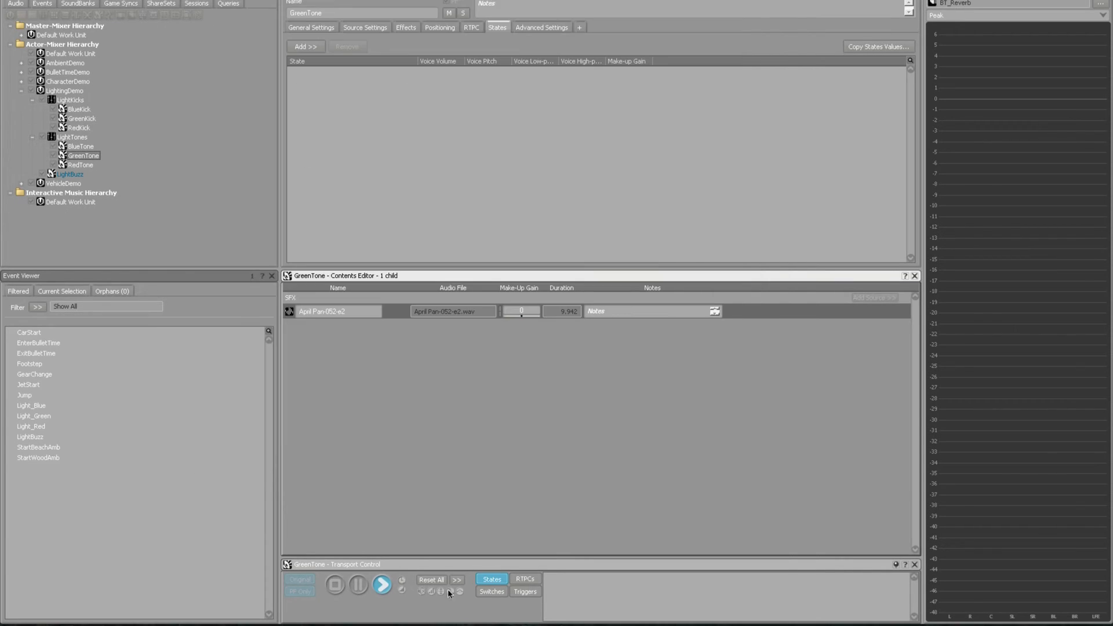
- Audition RedTone and examine the loop region of its A Bird-040-e1 source in the Source Editor
{"action": "left_click", "coordinate": [79, 164]}
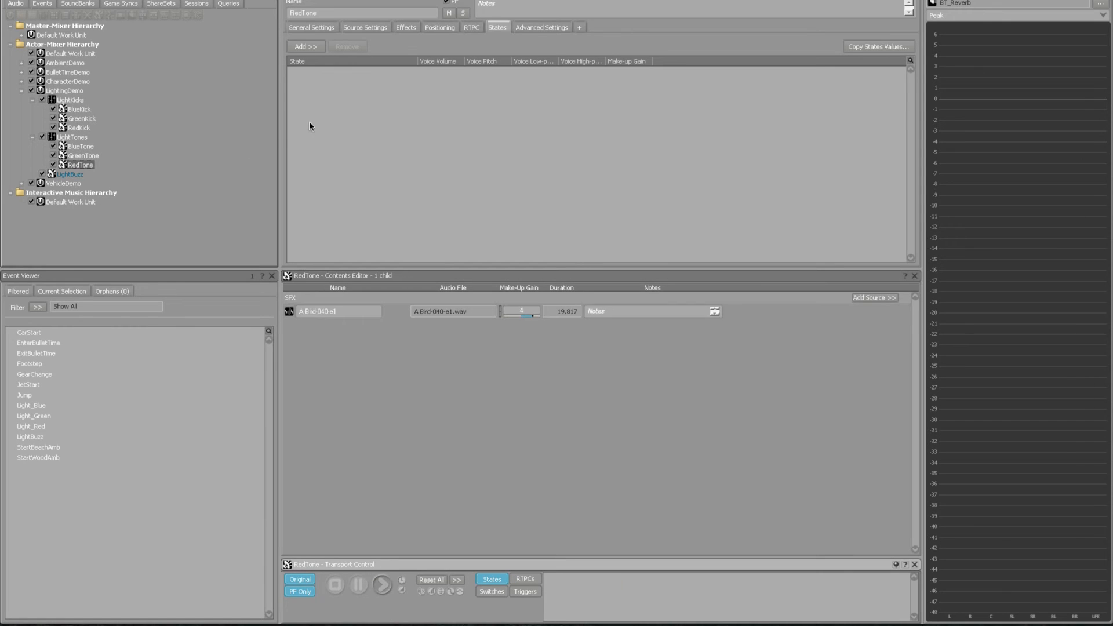
{"action": "key", "text": "space"}
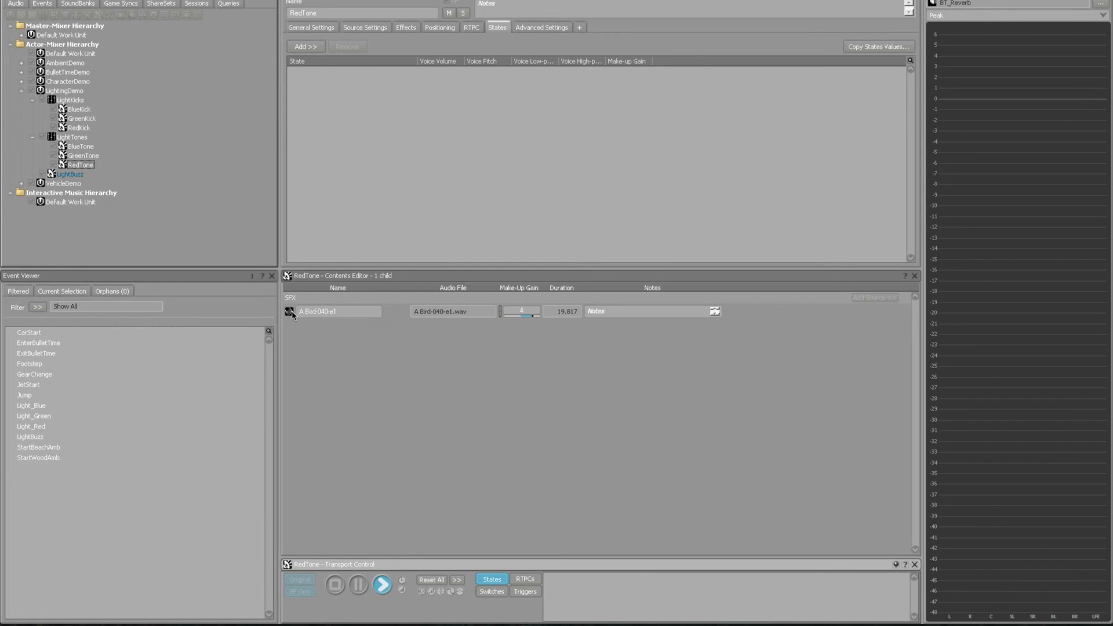
{"action": "double_click", "coordinate": [291, 311]}
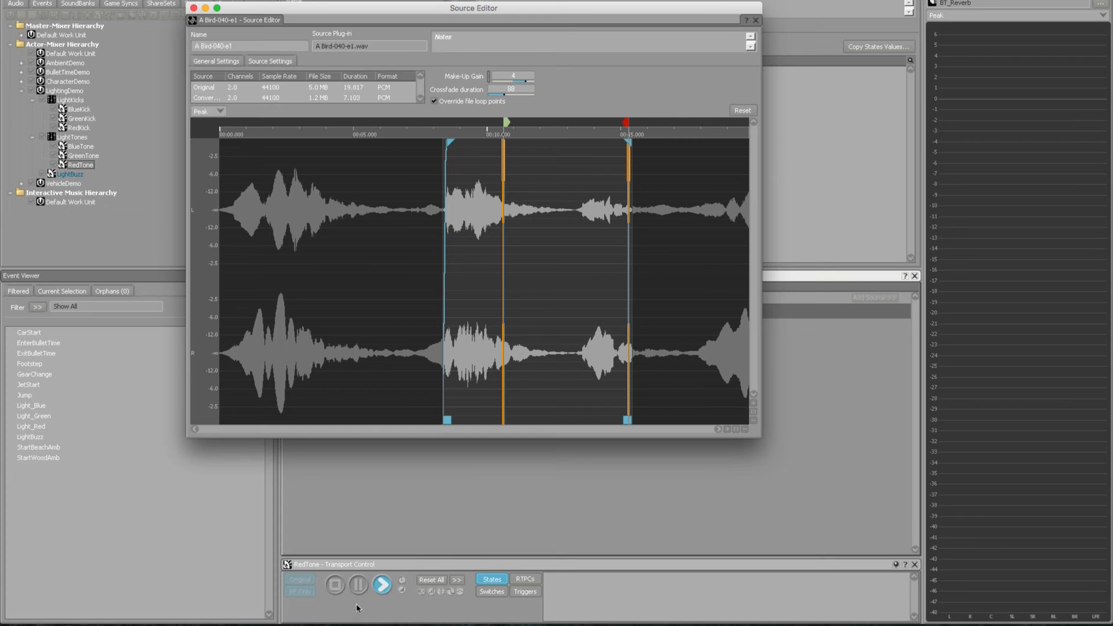
{"action": "left_click", "coordinate": [335, 583]}
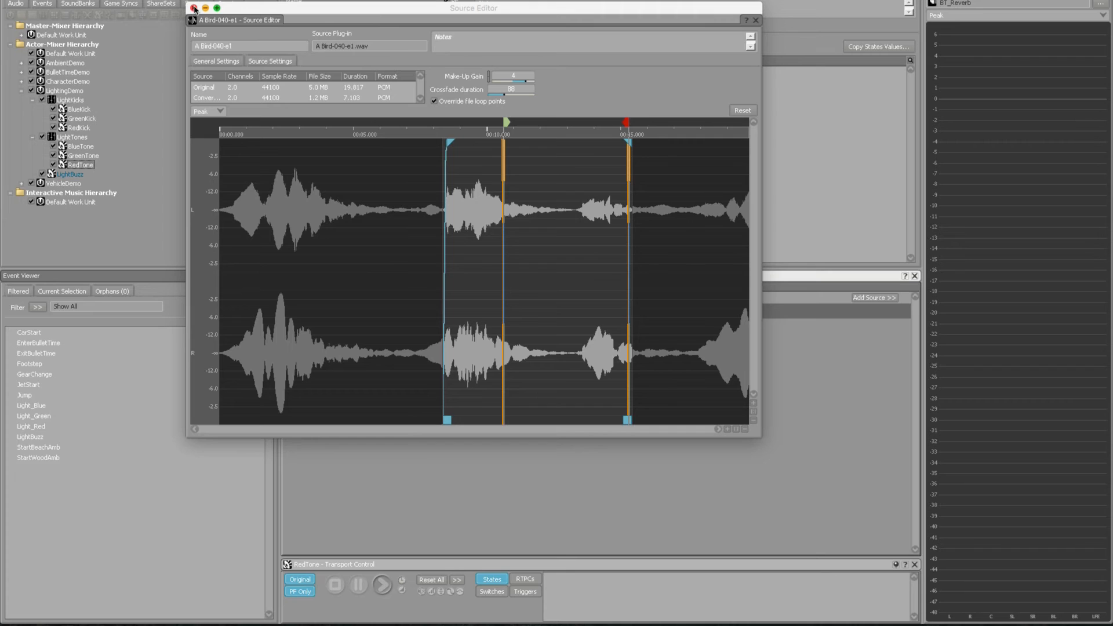
{"action": "left_click", "coordinate": [195, 8]}
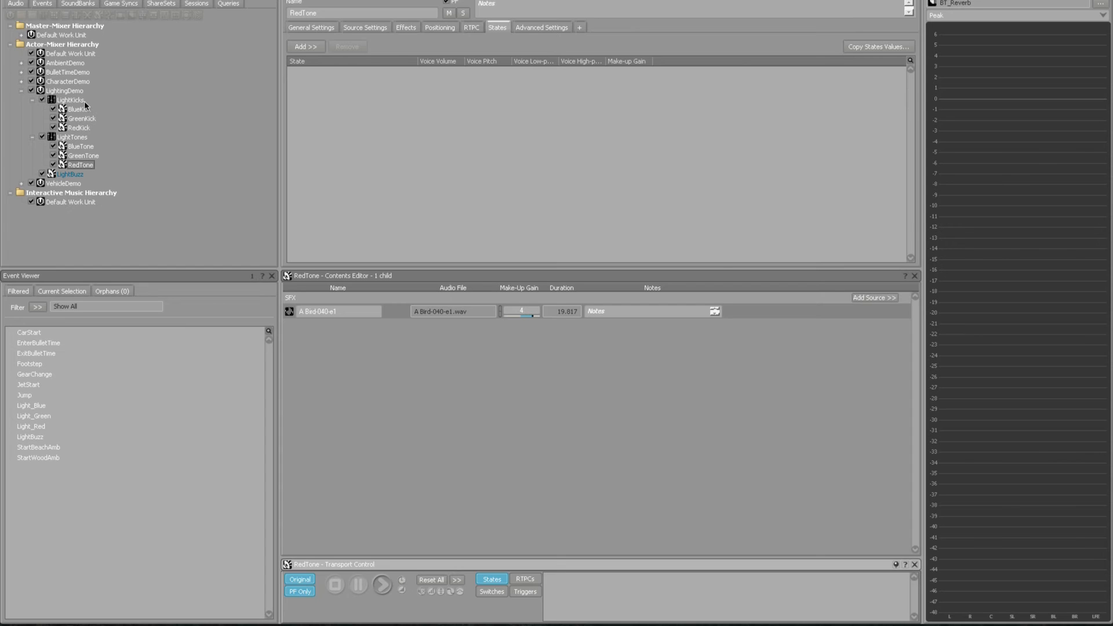
- Play BlueKick from the LightKicks container, followed by BlueTone, to compare the two sounds
{"action": "left_click", "coordinate": [80, 101]}
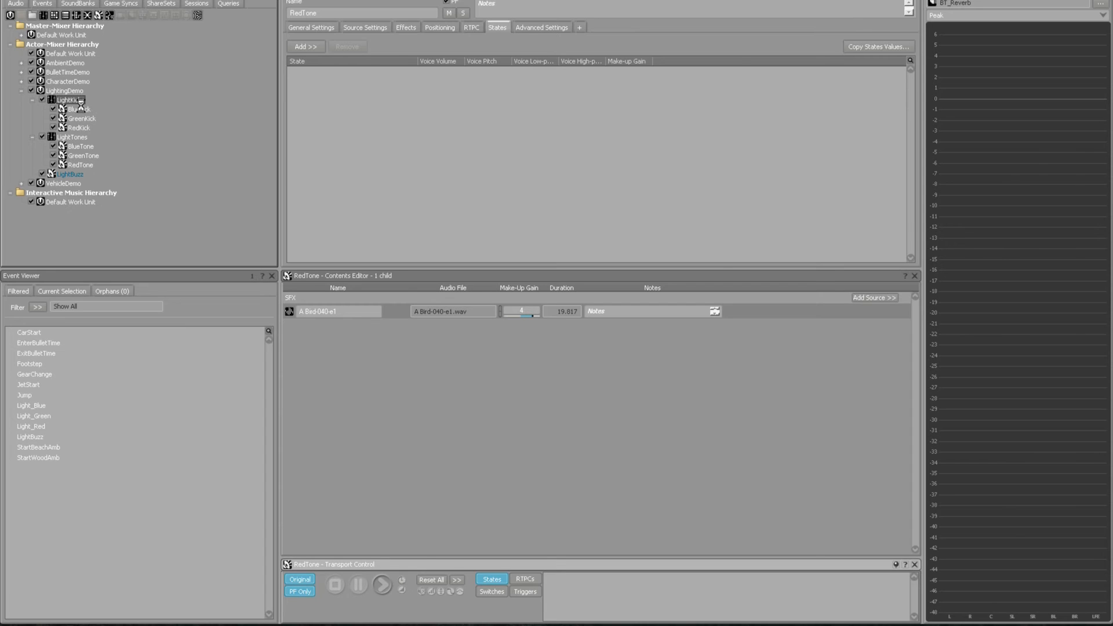
{"action": "left_click", "coordinate": [80, 108]}
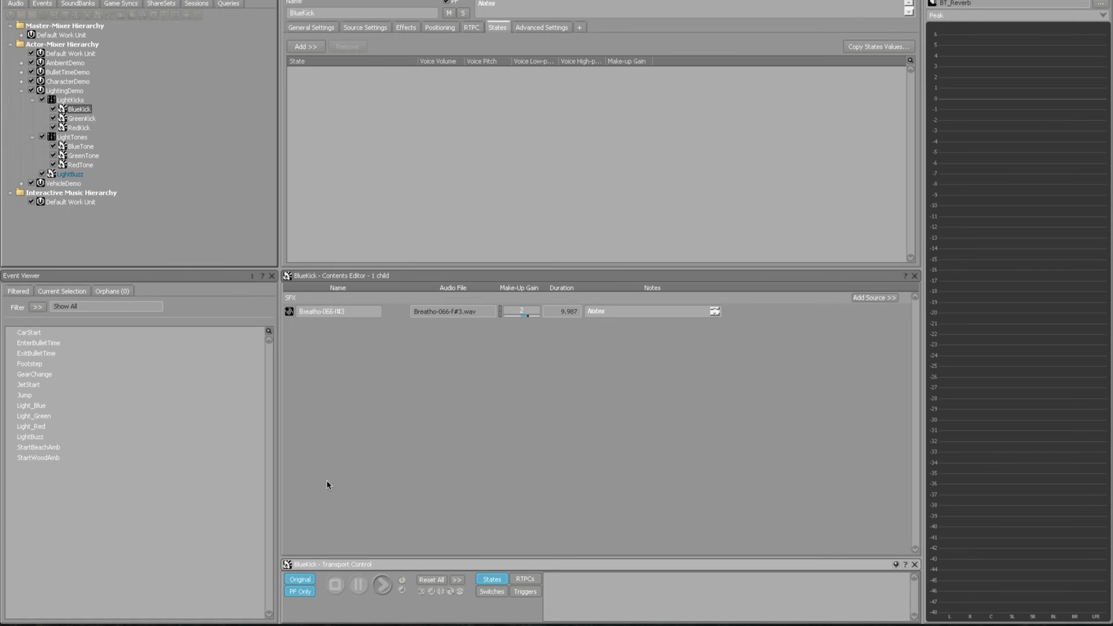
{"action": "left_click", "coordinate": [383, 584]}
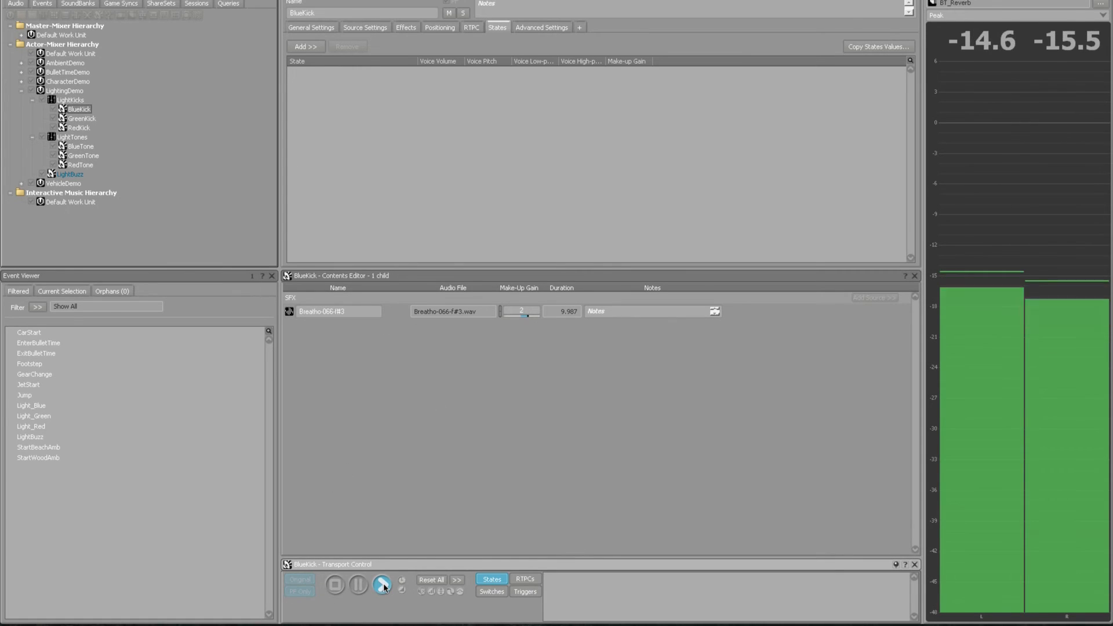
{"action": "left_click", "coordinate": [80, 146]}
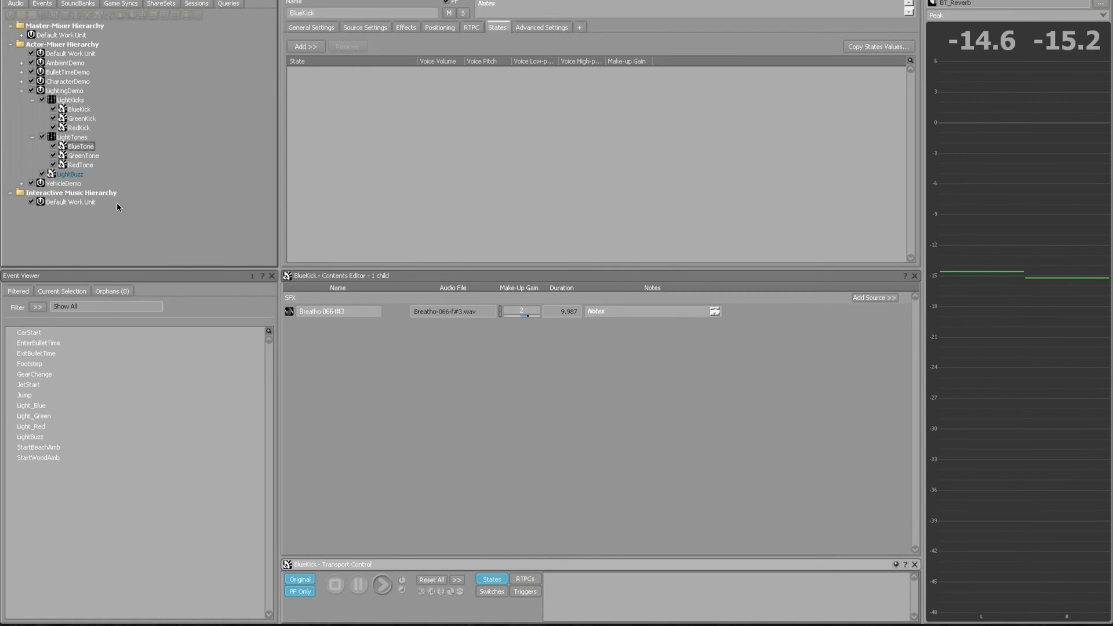
{"action": "left_click", "coordinate": [375, 583]}
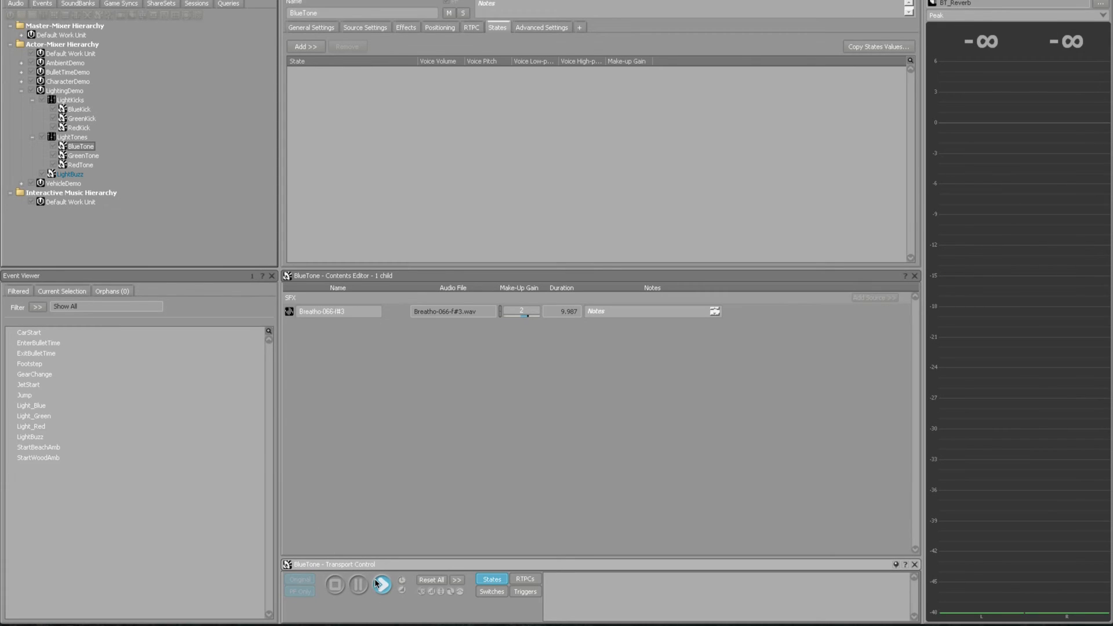
{"action": "left_click", "coordinate": [335, 584]}
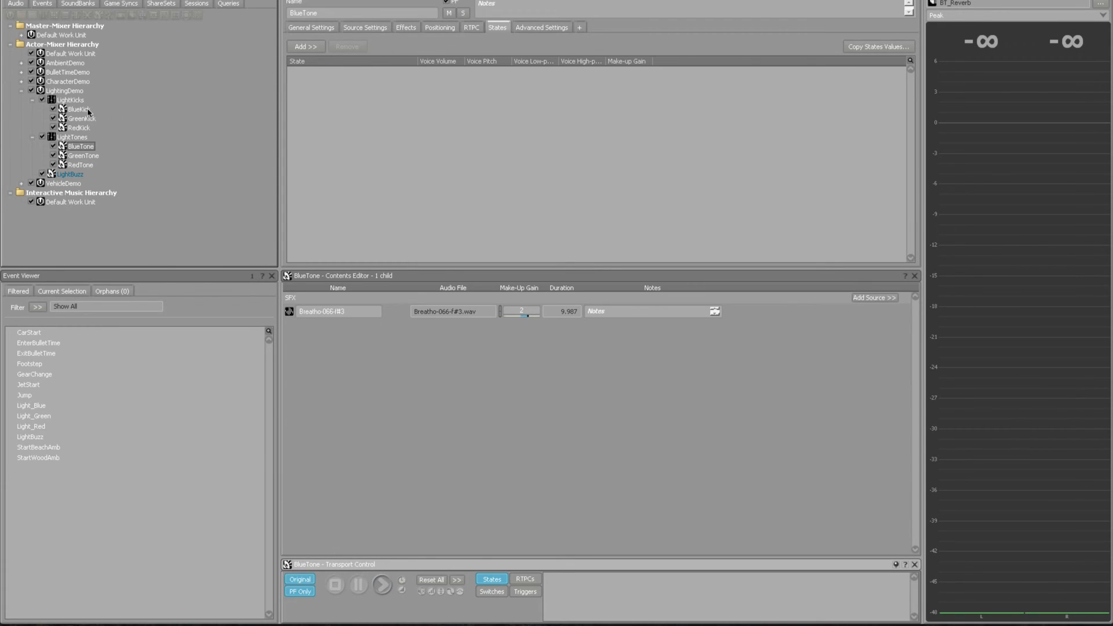
- Open BlueKick's source in the Source Editor and compare its trim, fades and playback with BlueTone's
{"action": "left_click", "coordinate": [80, 109]}
{"action": "double_click", "coordinate": [289, 313]}
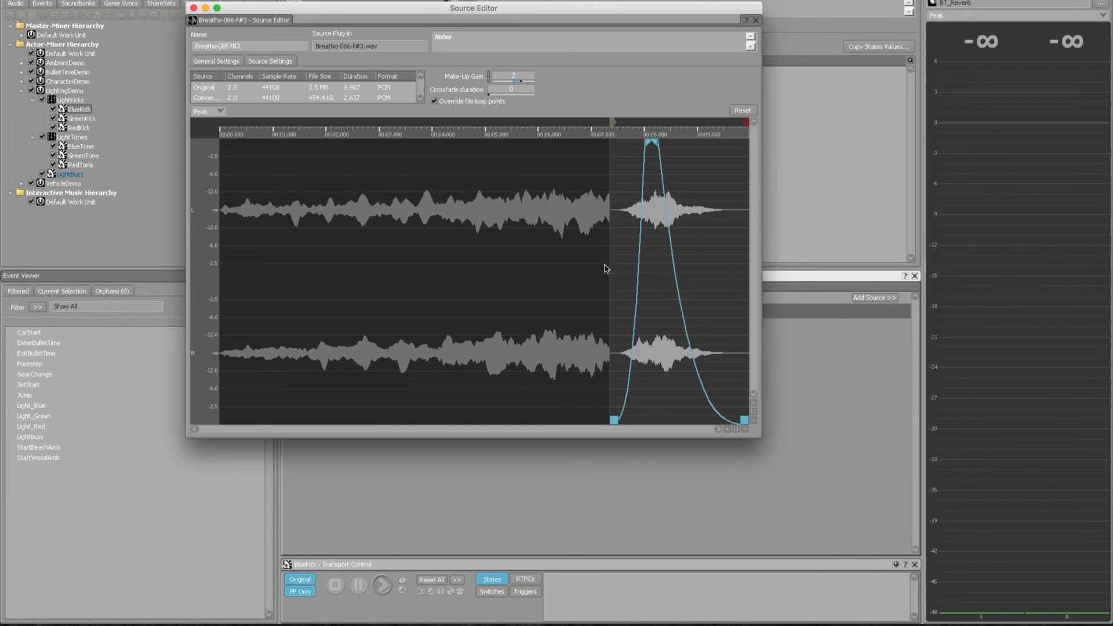
{"action": "left_click", "coordinate": [388, 579]}
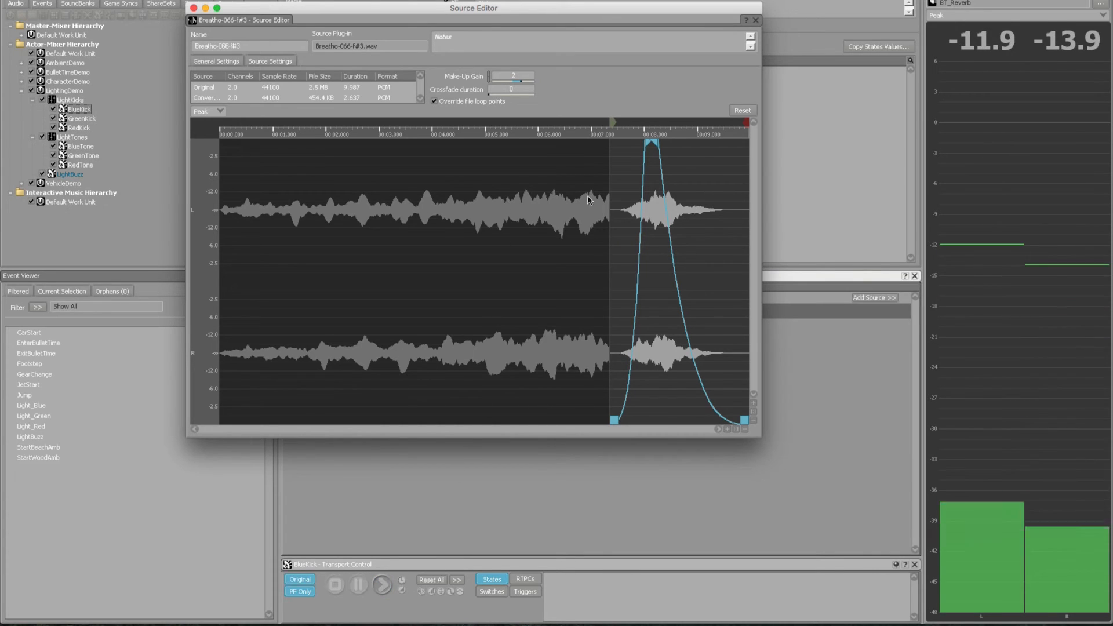
{"action": "left_click", "coordinate": [81, 146]}
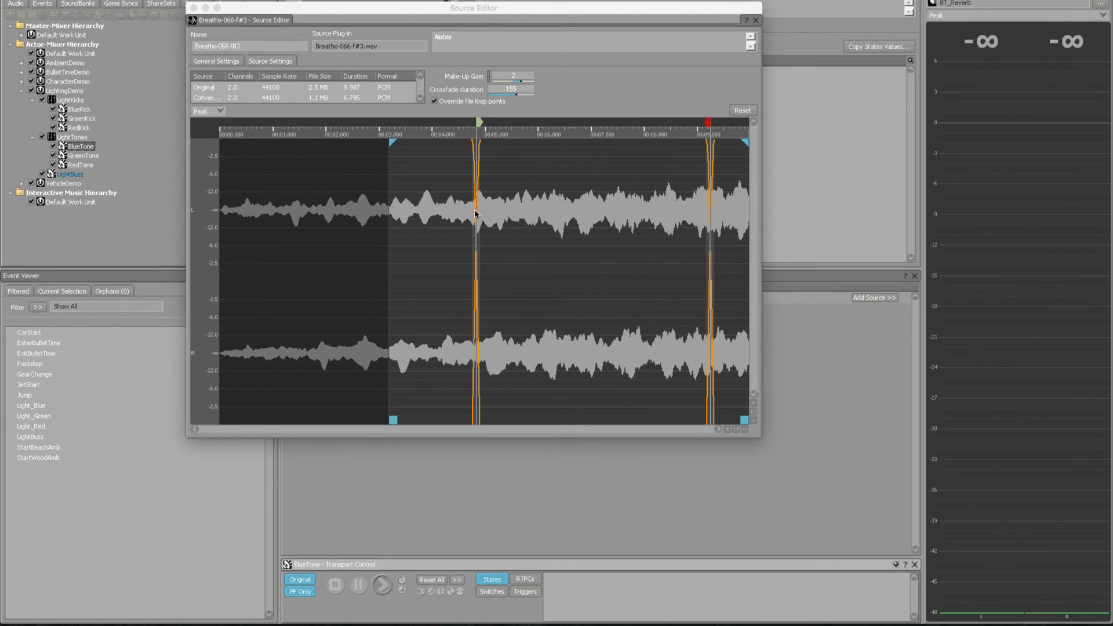
{"action": "key", "text": "space"}
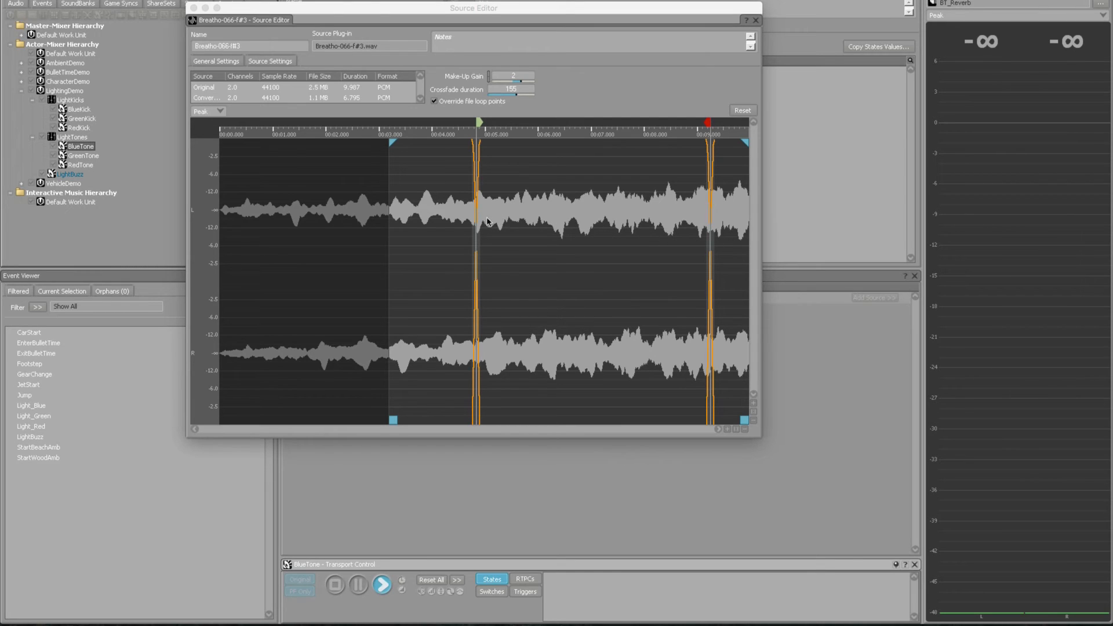
- Audition GreenKick and GreenTone while comparing their trimmed waveforms and fades in the Source Editor
{"action": "left_click", "coordinate": [81, 119]}
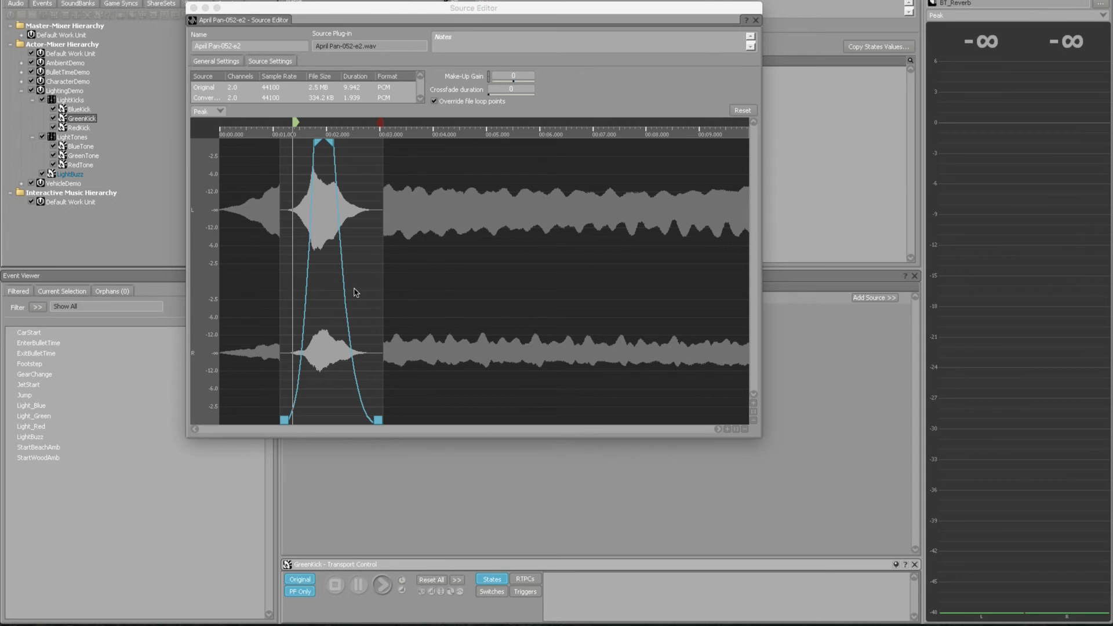
{"action": "key", "text": "space"}
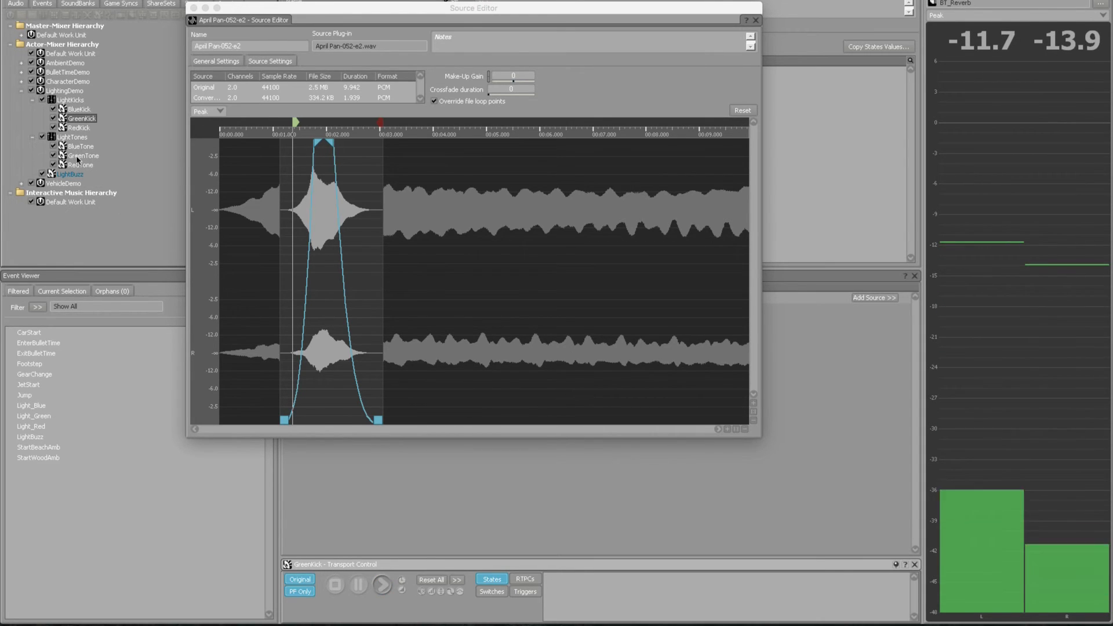
{"action": "left_click", "coordinate": [75, 155]}
{"action": "key", "text": "space"}
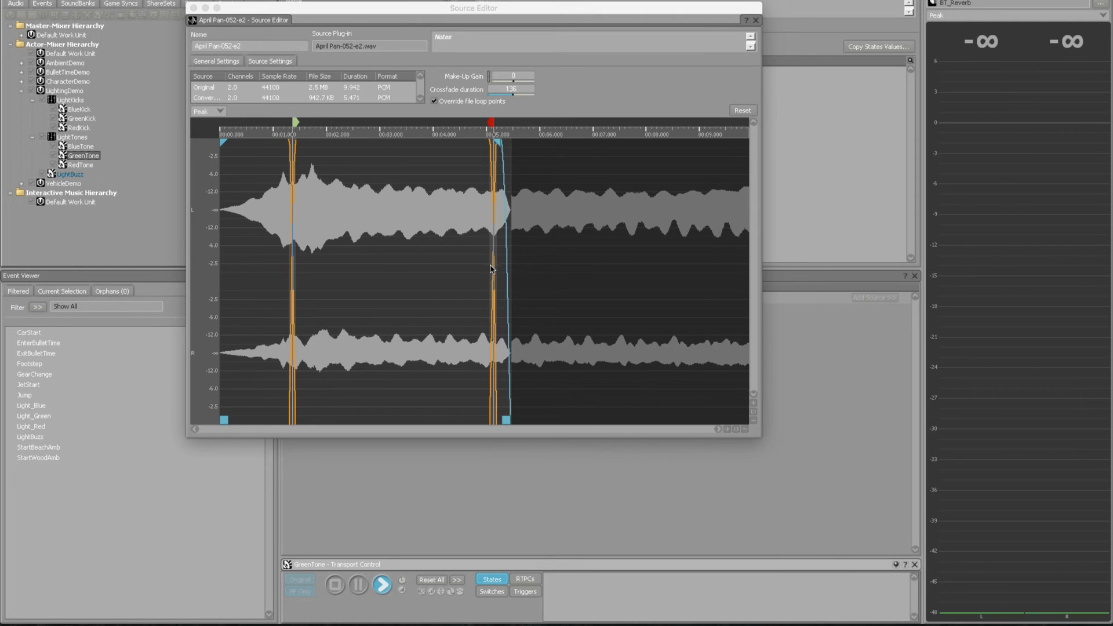
- Audition RedKick and RedTone while comparing their waveform trims and loop regions in the Source Editor, ending with playback stopped
{"action": "left_click", "coordinate": [80, 128]}
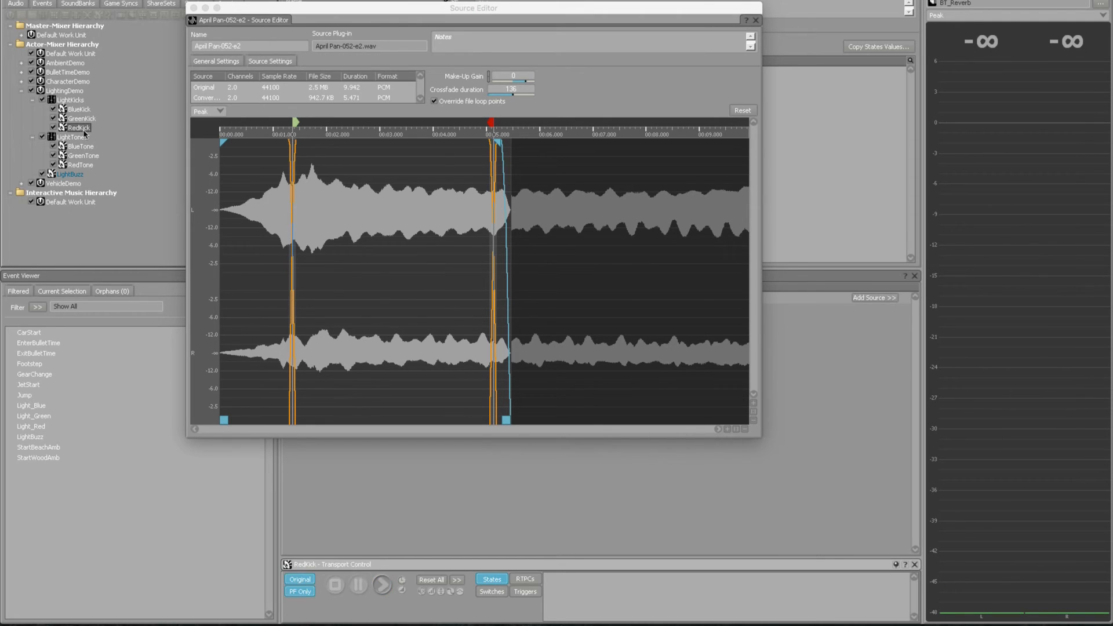
{"action": "key", "text": "space"}
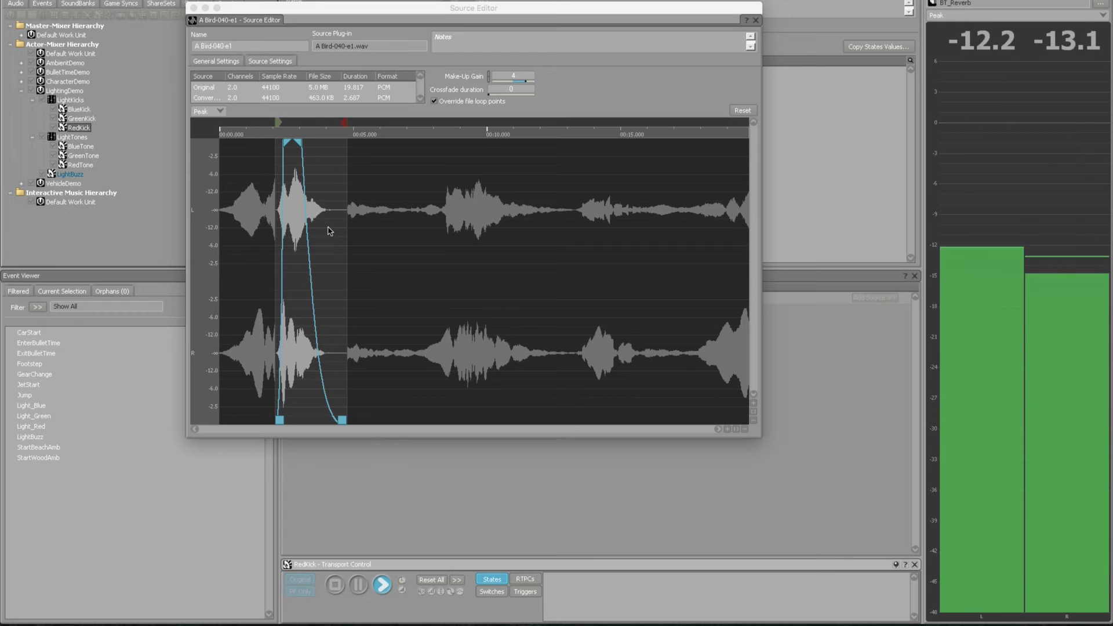
{"action": "left_click", "coordinate": [80, 165]}
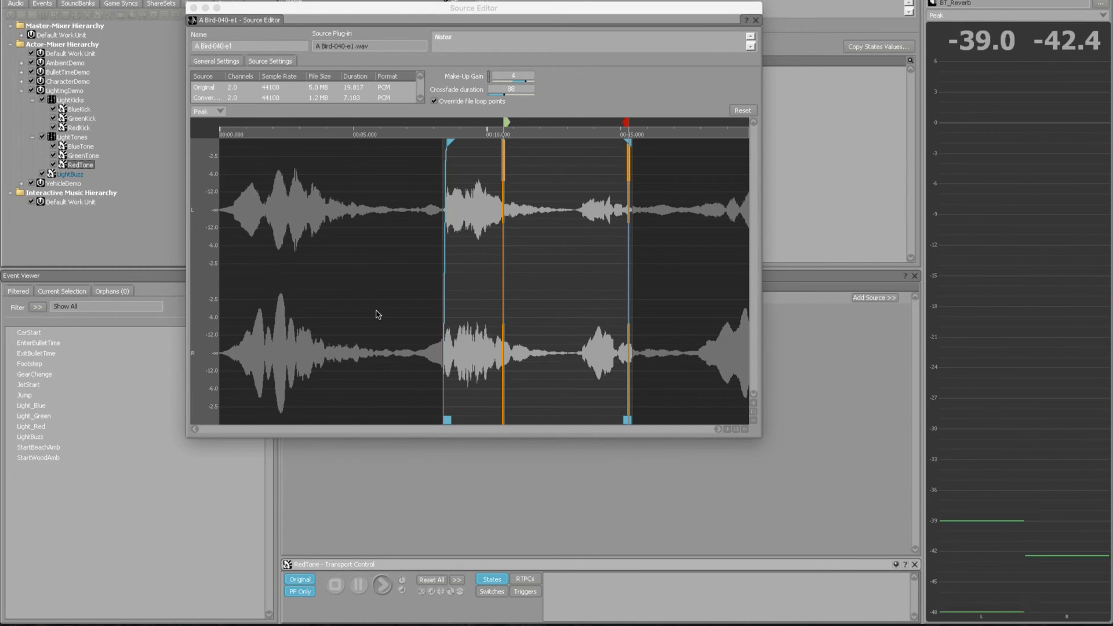
{"action": "key", "text": "space"}
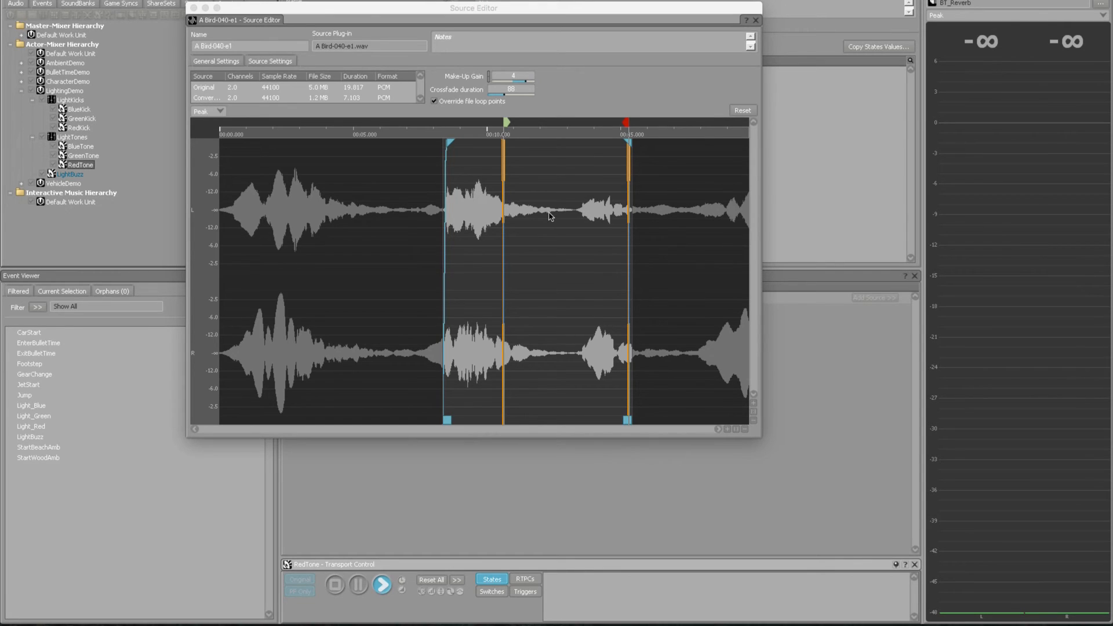
{"action": "key", "text": "space"}
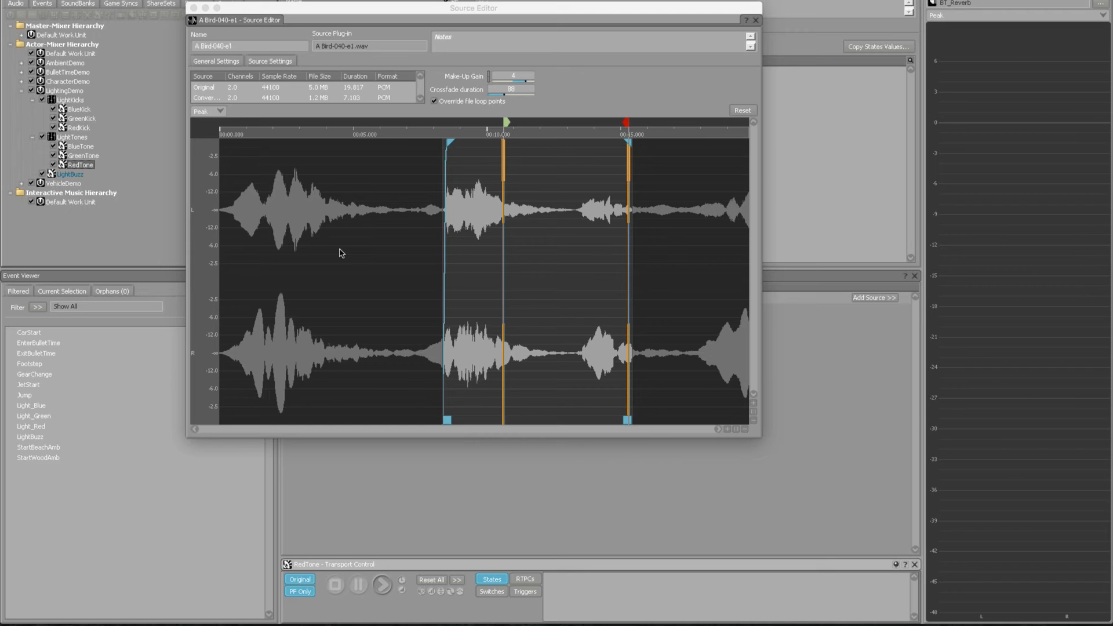
- Close the Source Editor and open the LightBuzz event under LightingEvents to review its play actions
{"action": "left_click", "coordinate": [194, 8]}
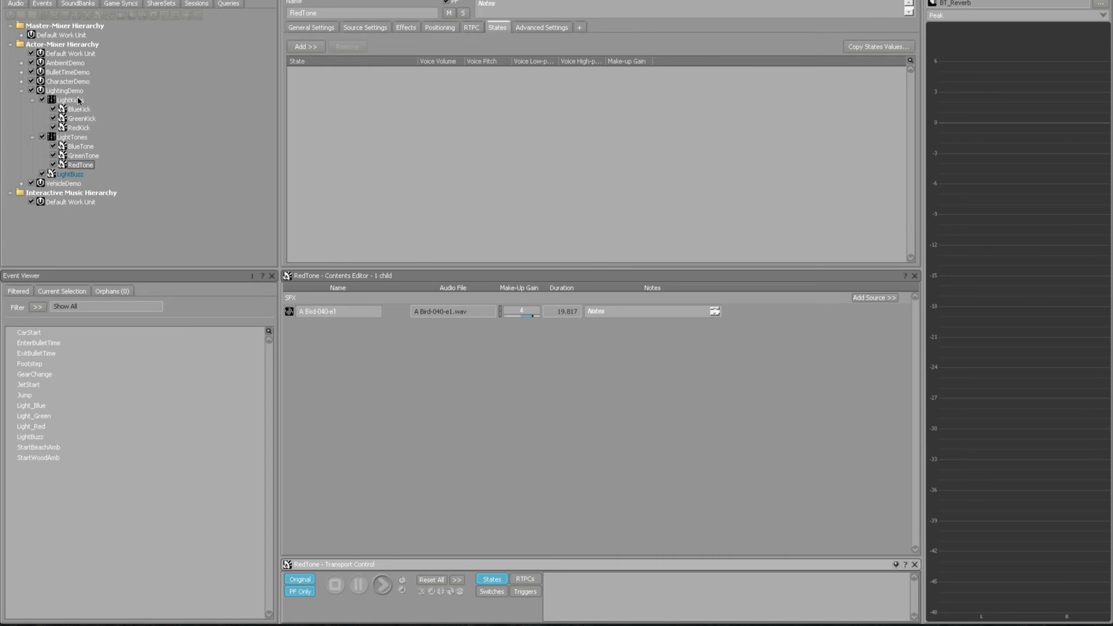
{"action": "left_click", "coordinate": [41, 6]}
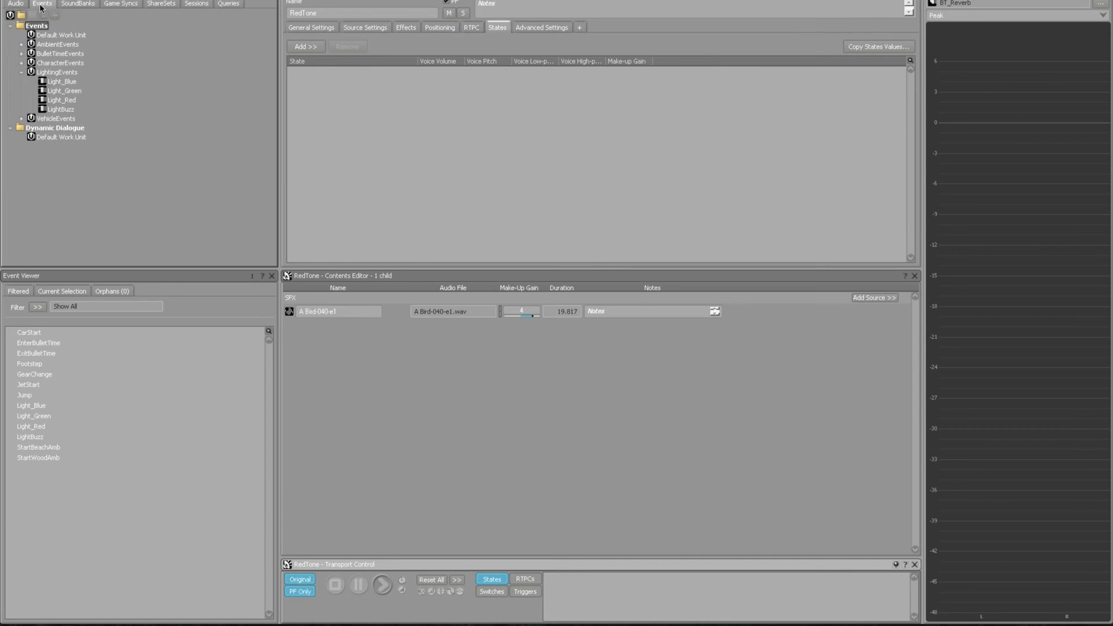
{"action": "left_click", "coordinate": [67, 72]}
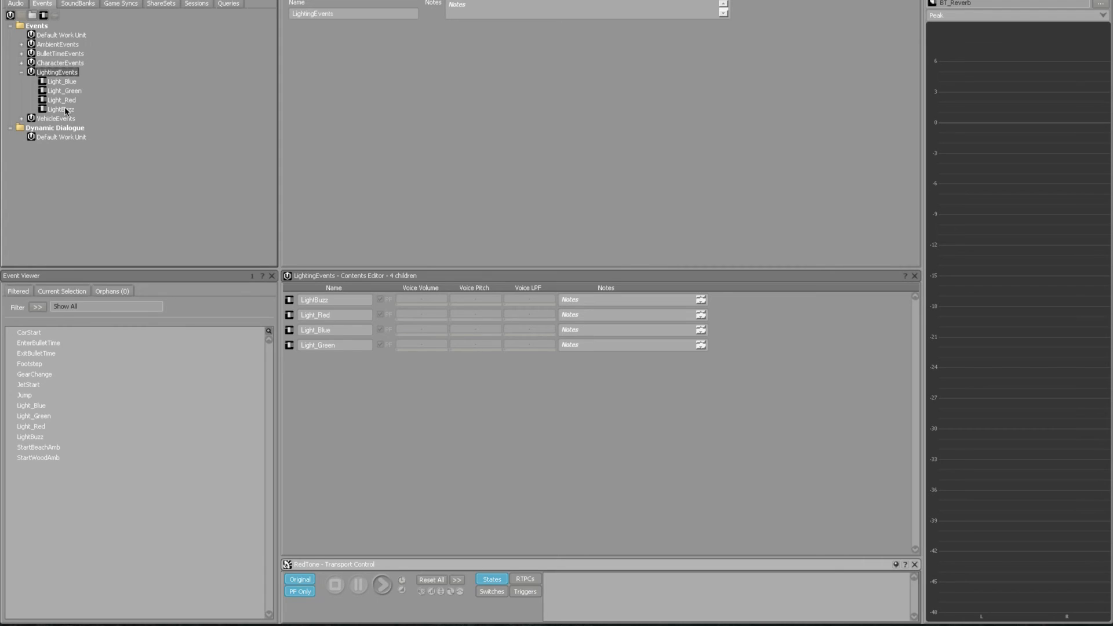
{"action": "left_click", "coordinate": [65, 108]}
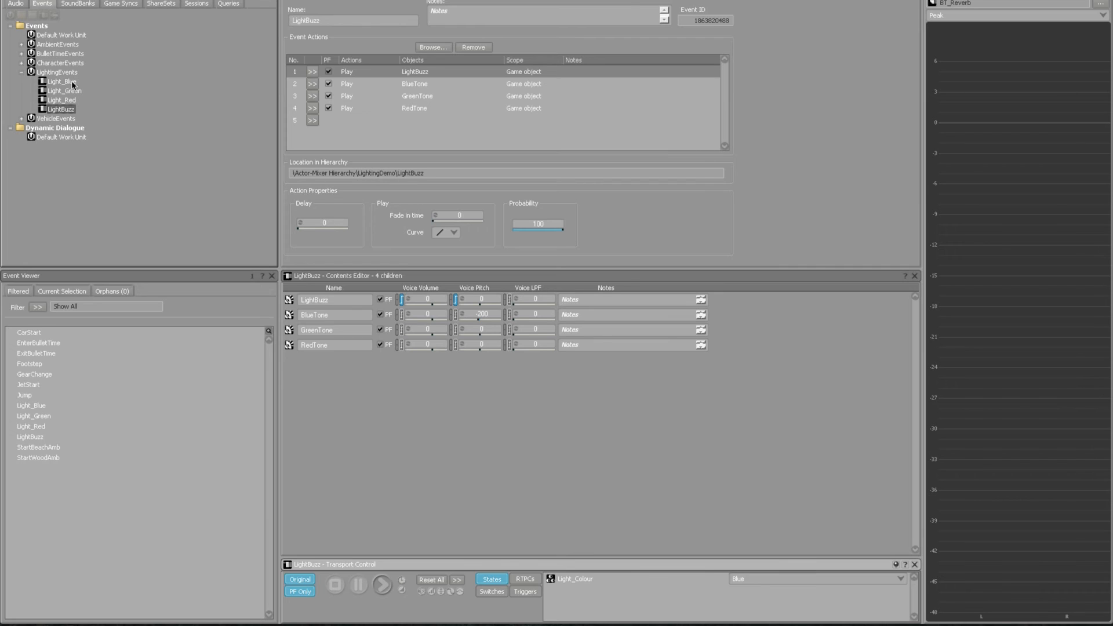
- Open the Light_Red event and compare the Set Voice Volume action properties for BlueTone, GreenTone and RedTone
{"action": "left_click", "coordinate": [70, 102]}
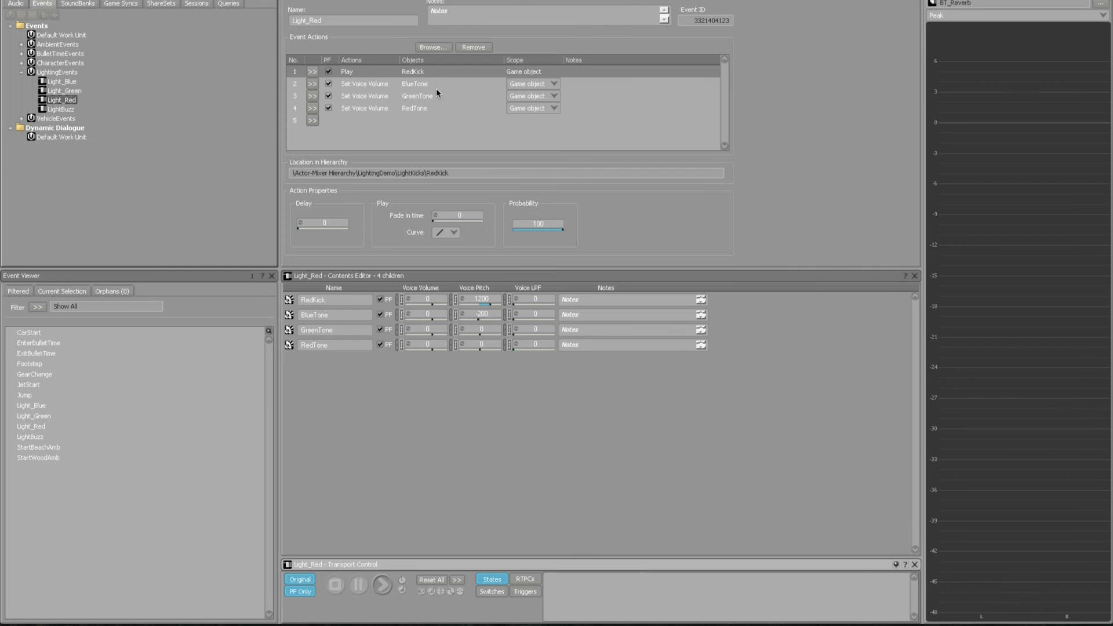
{"action": "left_click", "coordinate": [433, 108]}
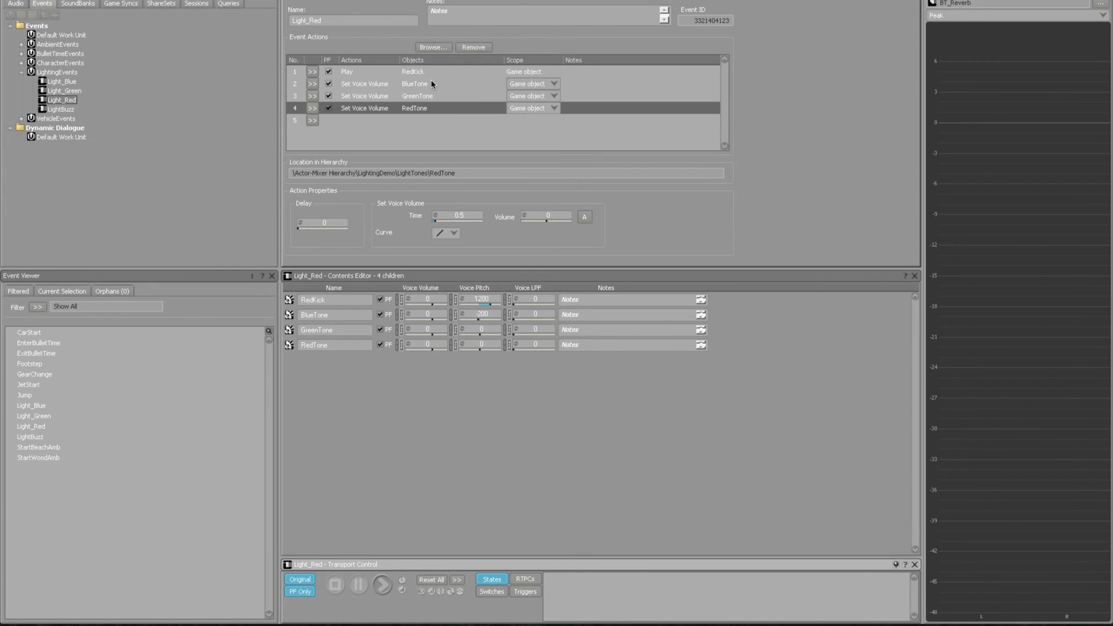
{"action": "left_click", "coordinate": [432, 85]}
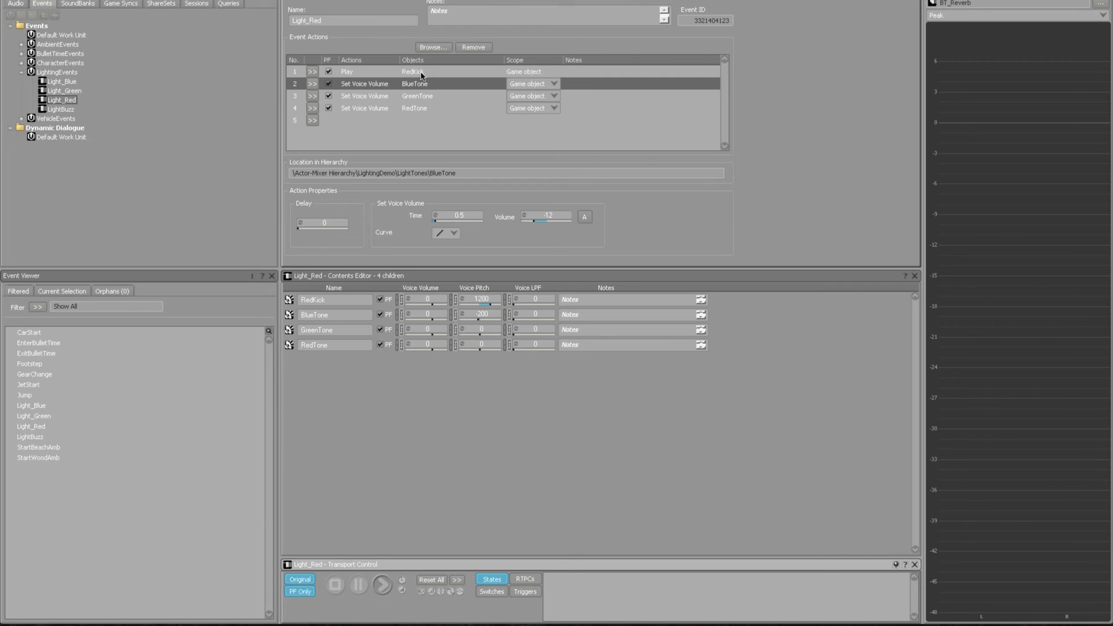
{"action": "left_click", "coordinate": [421, 107]}
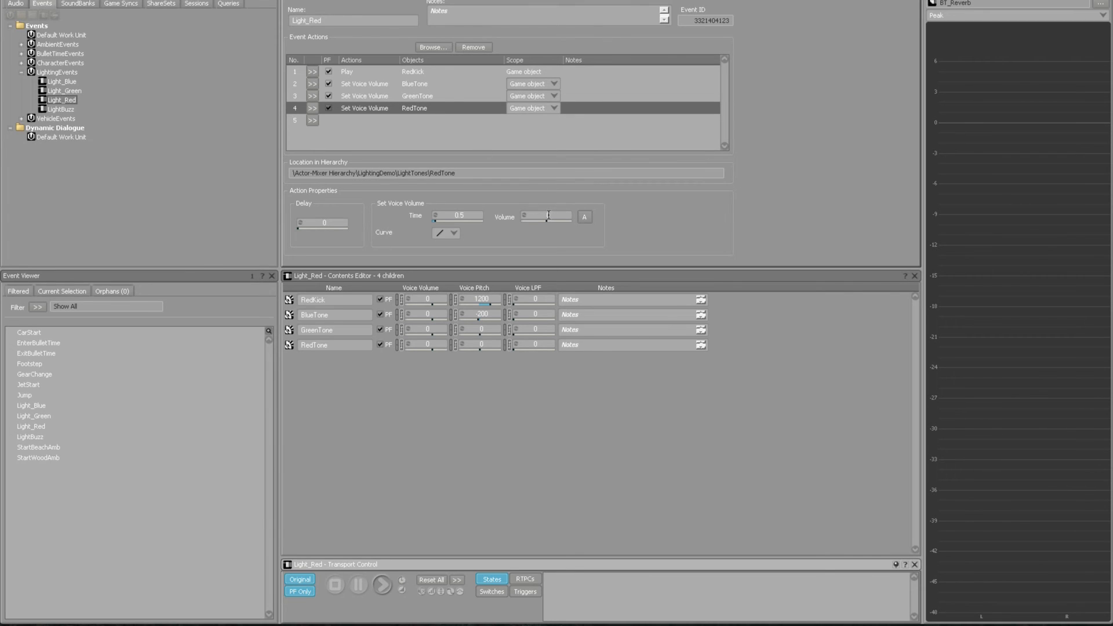
{"action": "left_click", "coordinate": [434, 96]}
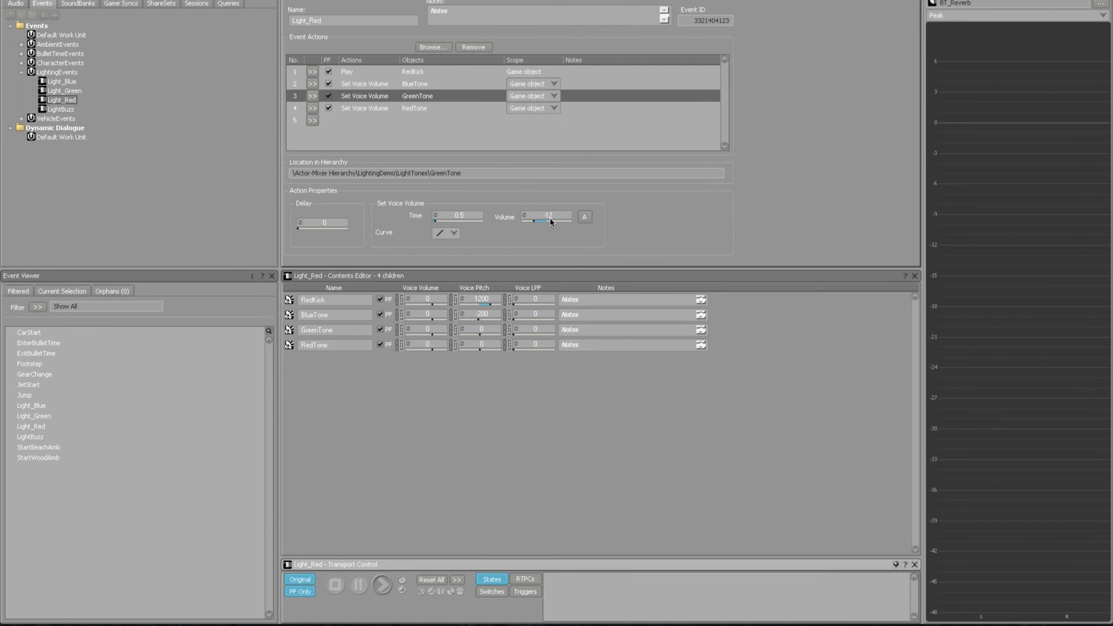
{"action": "left_click", "coordinate": [436, 85]}
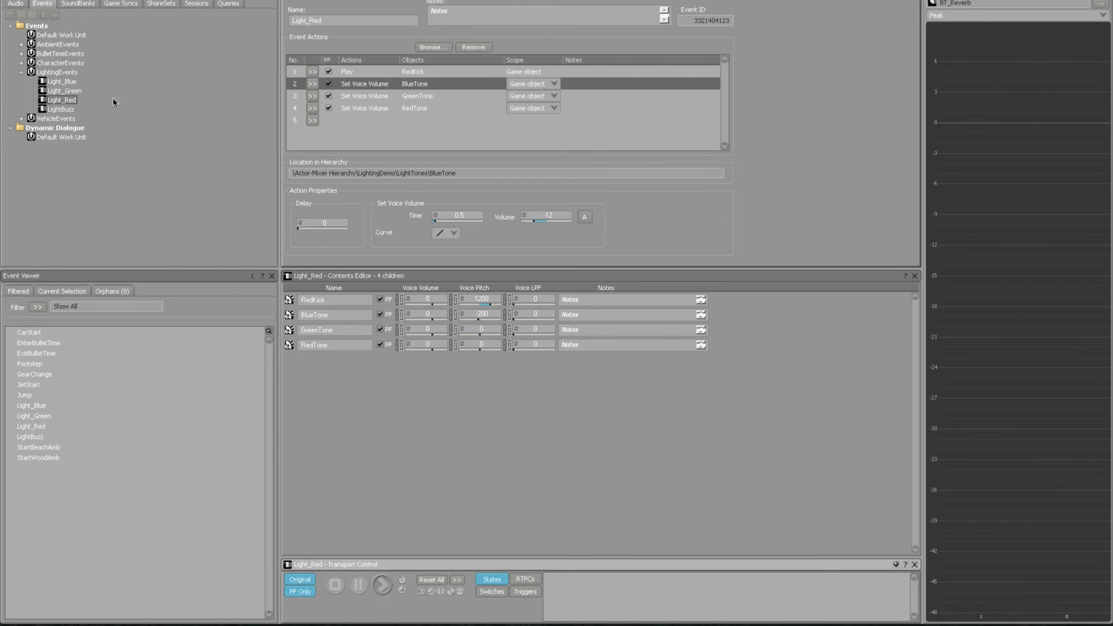
- Open the Light_Green event and check the volume settings of its BlueTone, RedTone and GreenTone actions
{"action": "left_click", "coordinate": [70, 90]}
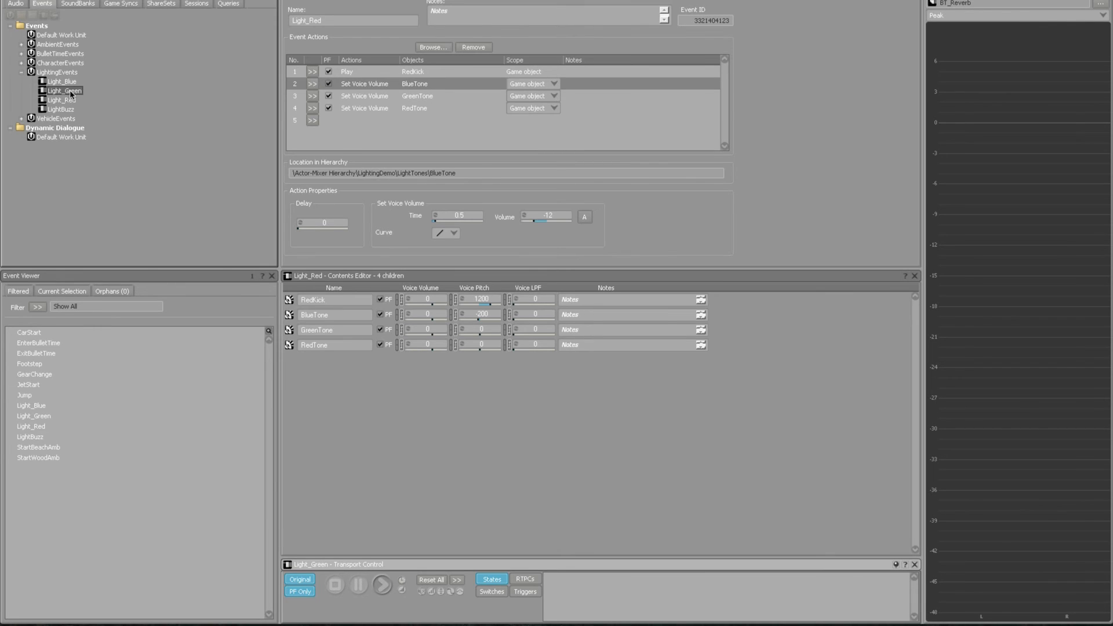
{"action": "left_click", "coordinate": [419, 84]}
{"action": "left_click", "coordinate": [419, 108]}
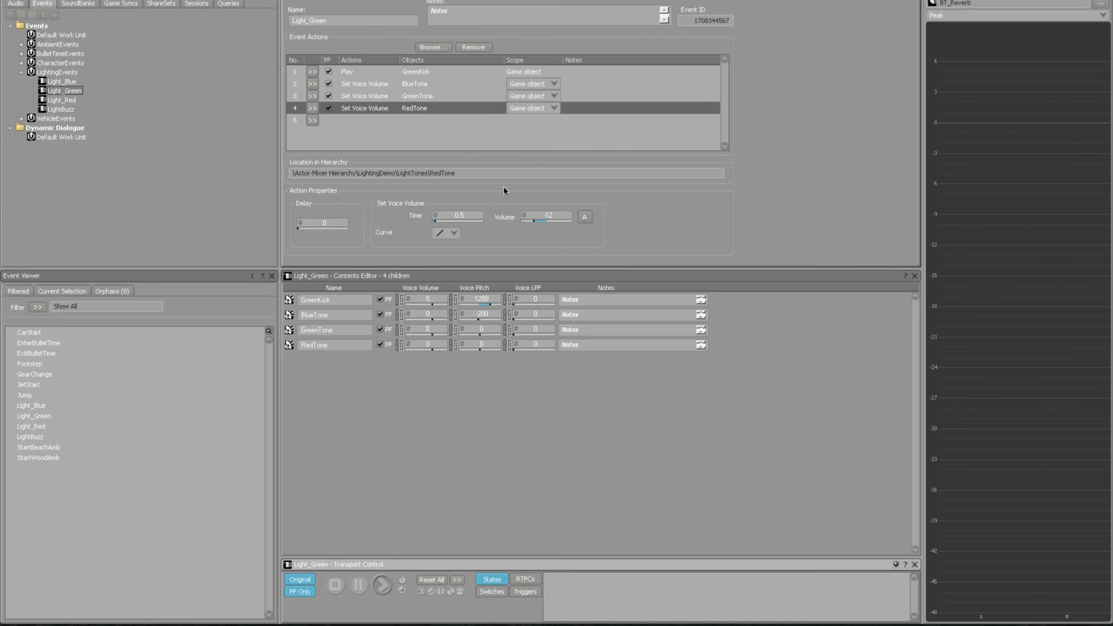
{"action": "left_click", "coordinate": [411, 92]}
- Open the Light_Blue event and examine its GreenTone action's volume, fade time and available curve shapes, leaving the curve as is
{"action": "left_click", "coordinate": [61, 82]}
{"action": "left_click", "coordinate": [428, 72]}
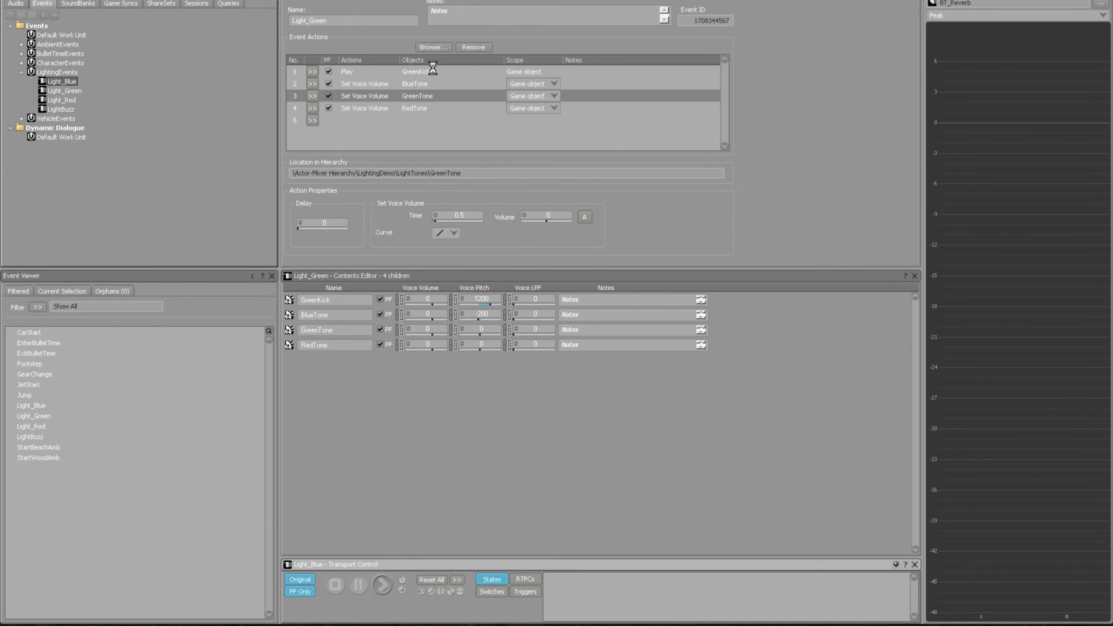
{"action": "left_click", "coordinate": [430, 98]}
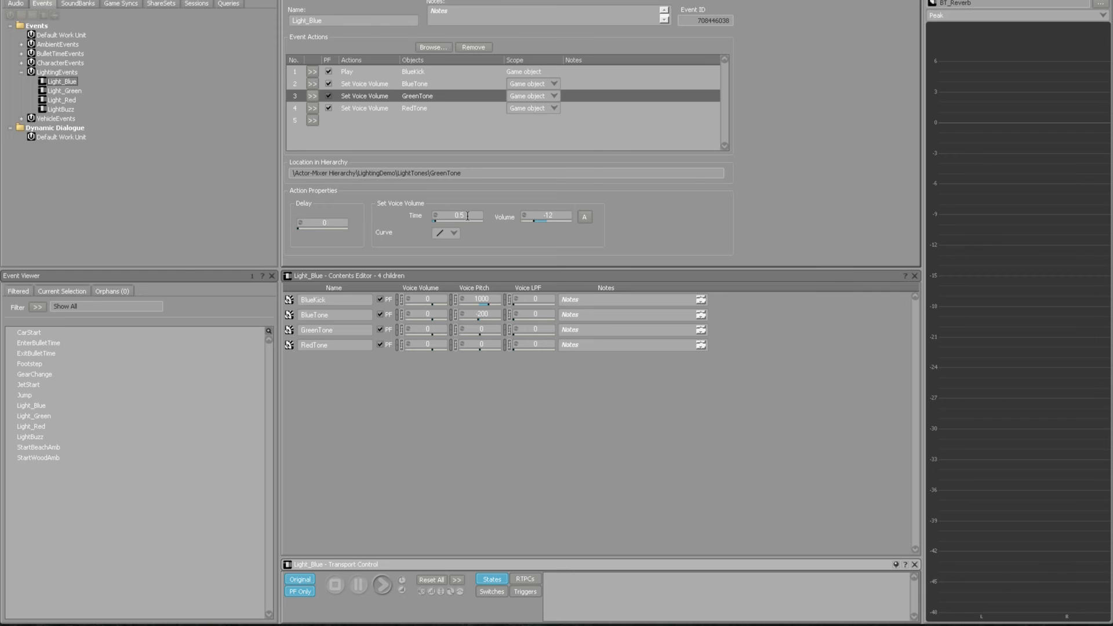
{"action": "left_click", "coordinate": [444, 235]}
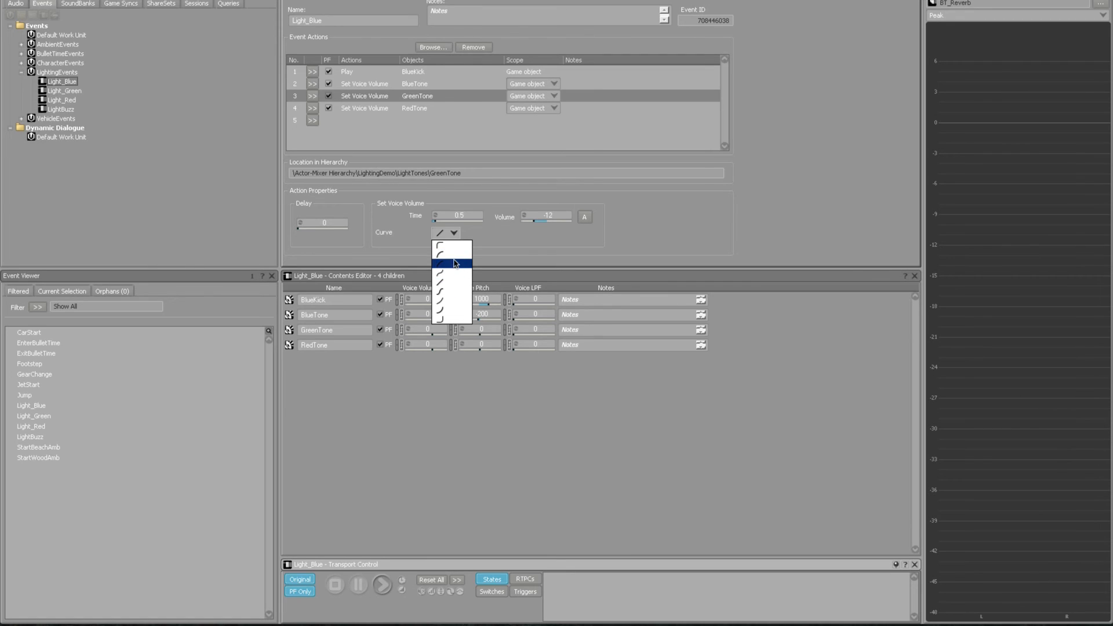
{"action": "left_click", "coordinate": [534, 246]}
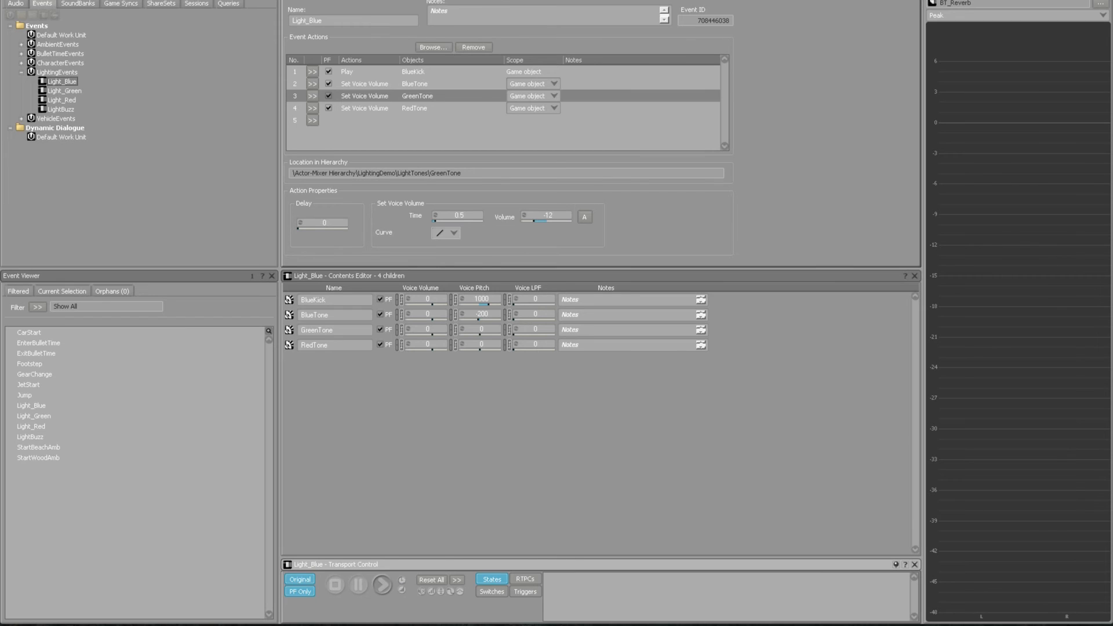
- Open the LightIntensity game parameter in the LightingDemo folder to review its range and default
{"action": "left_click", "coordinate": [133, 4]}
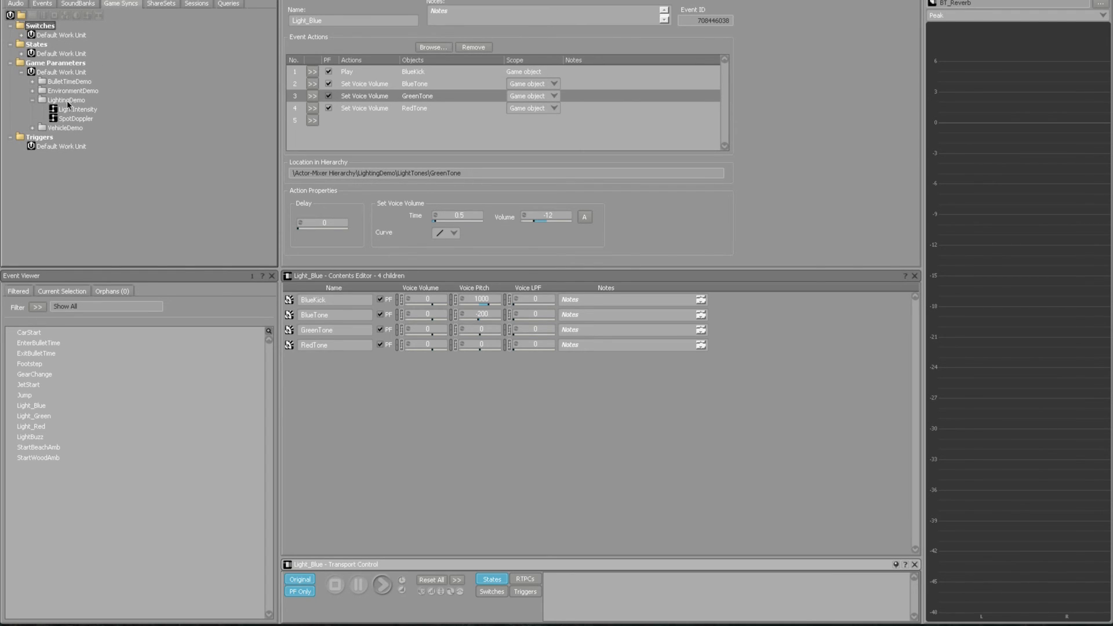
{"action": "left_click", "coordinate": [61, 101]}
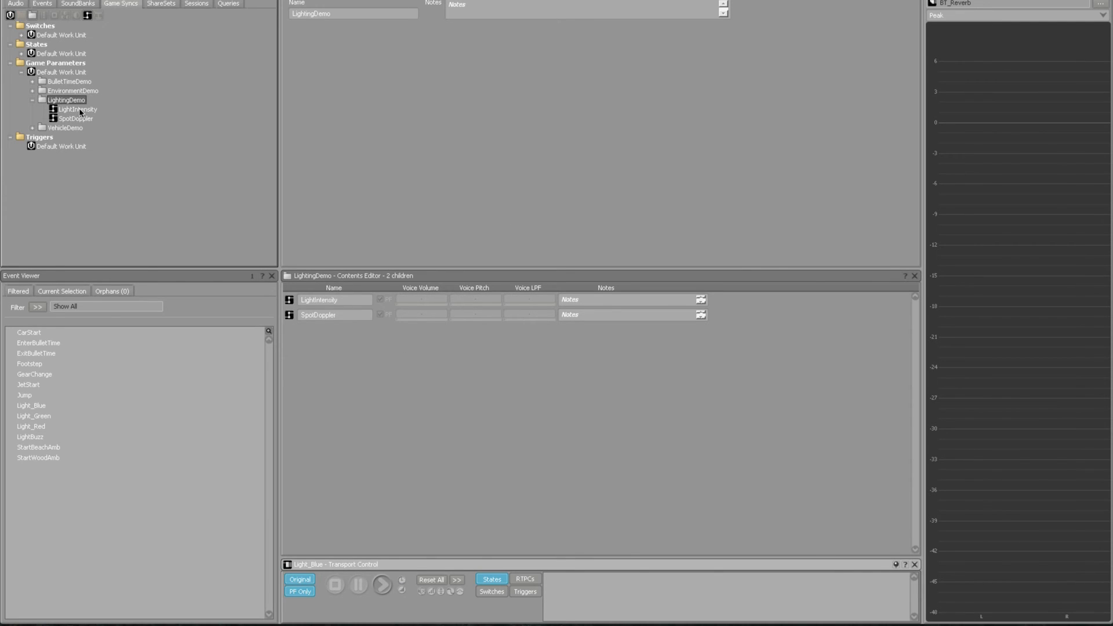
{"action": "left_click", "coordinate": [78, 110]}
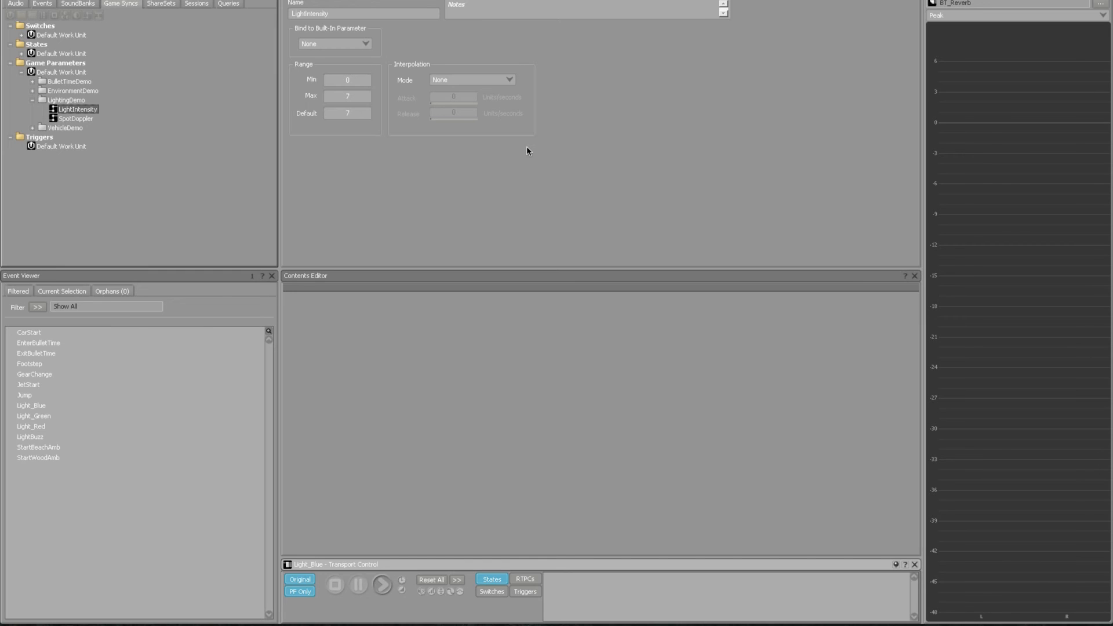
- Display the LightTones container's RTPC curve linking Voice High-pass Filter to LightIntensity
{"action": "left_click", "coordinate": [19, 3]}
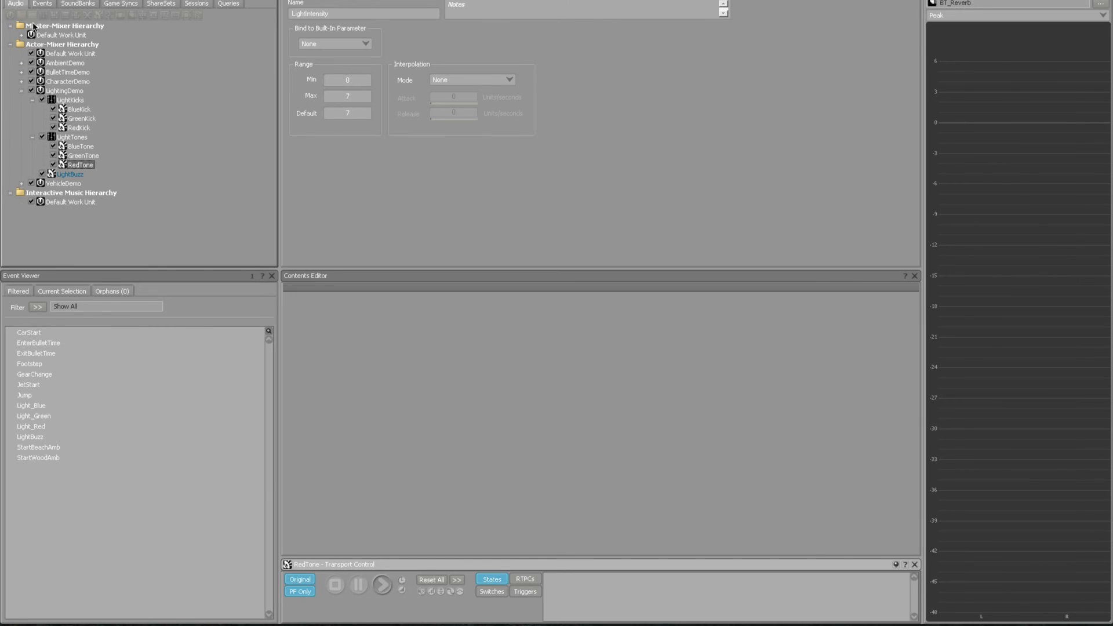
{"action": "left_click", "coordinate": [81, 148]}
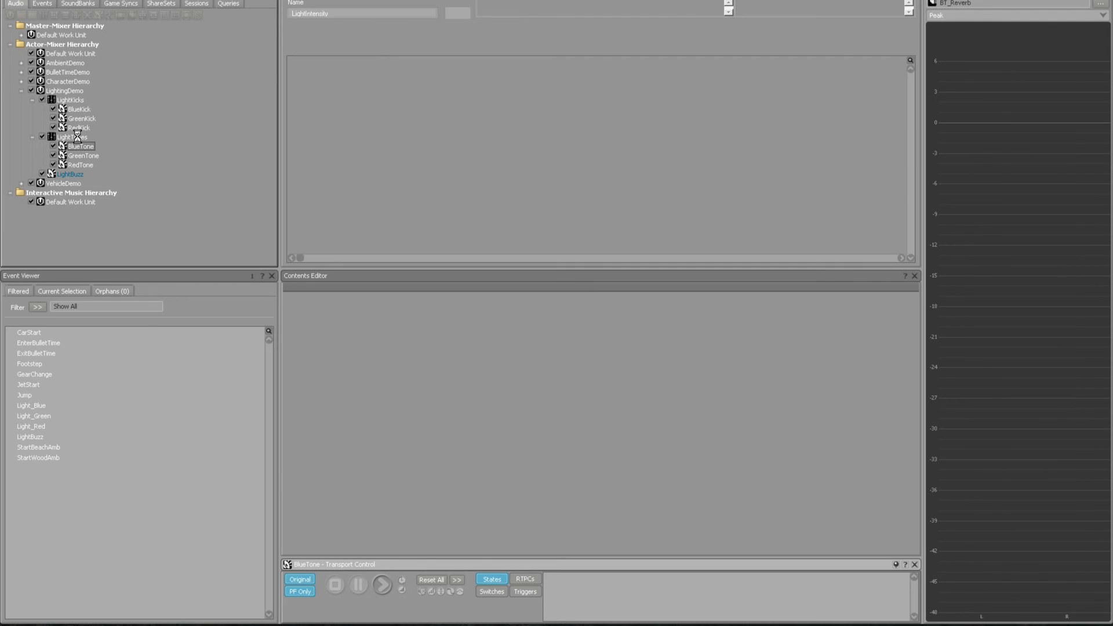
{"action": "left_click", "coordinate": [74, 137]}
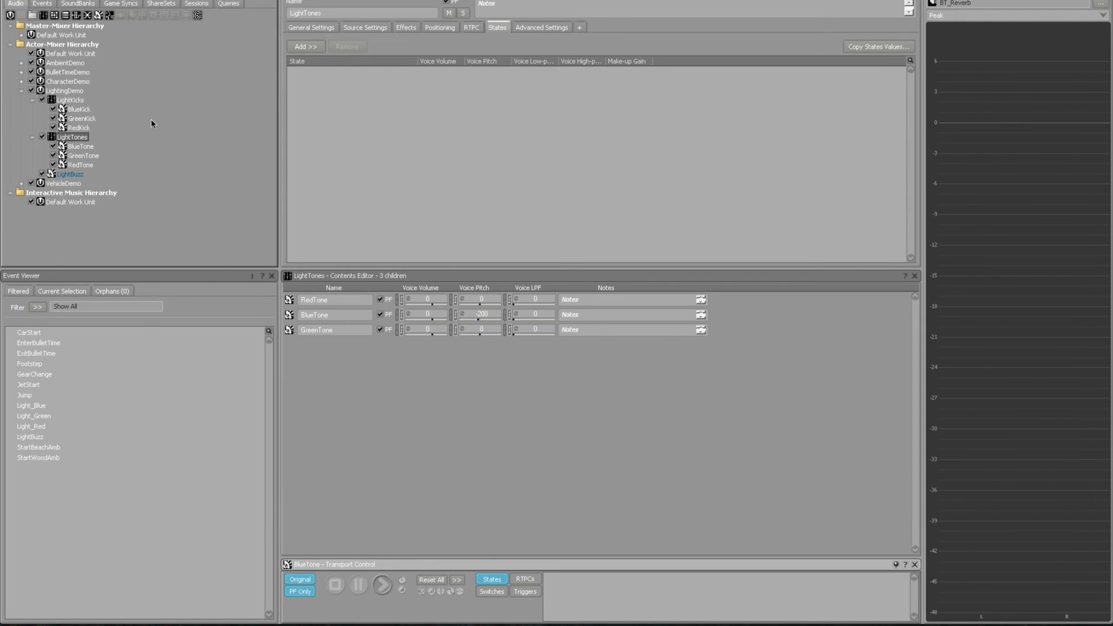
{"action": "left_click", "coordinate": [462, 29]}
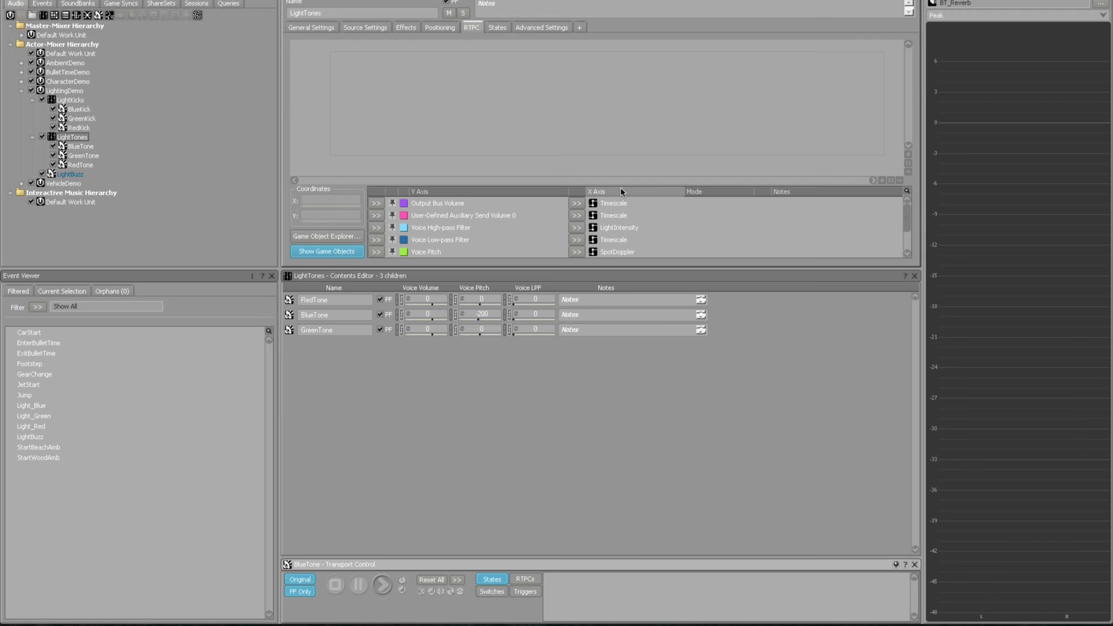
{"action": "left_click", "coordinate": [625, 227]}
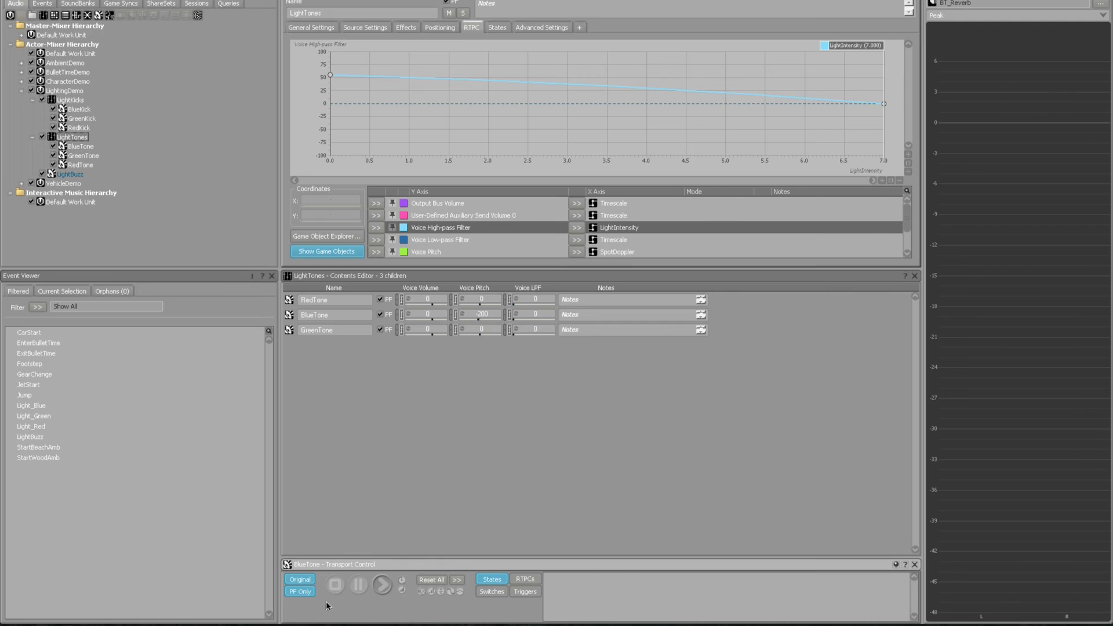
- Audition BlueTone while sweeping LightIntensity down to 0, and GreenTone while sweeping it back up to 7
{"action": "left_click", "coordinate": [382, 586]}
{"action": "left_click_drag", "start_coordinate": [873, 48], "coordinate": [310, 66]}
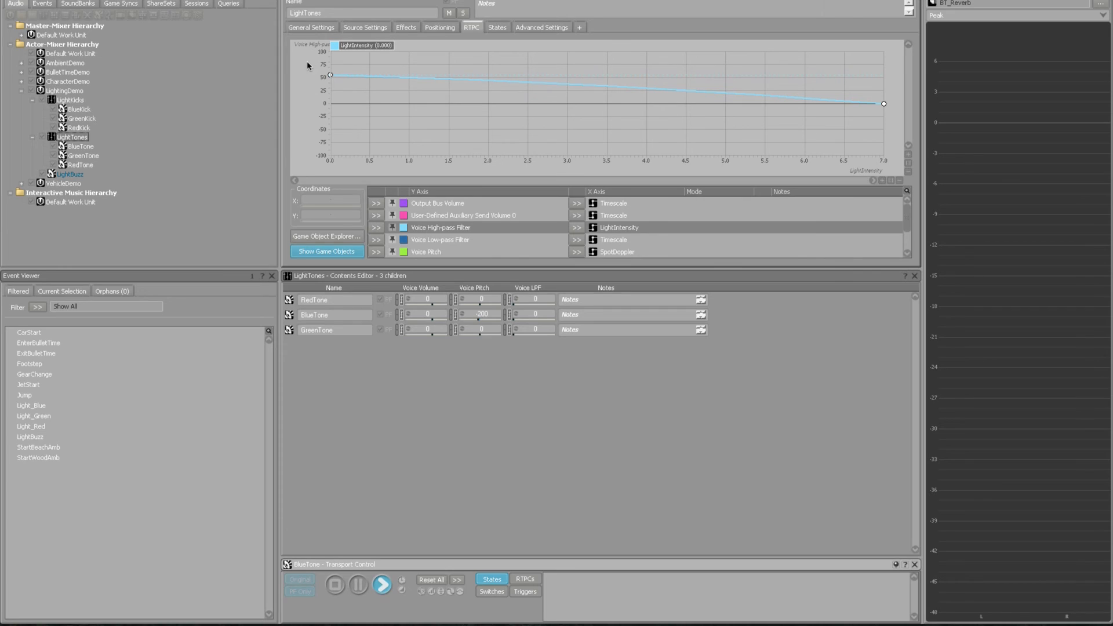
{"action": "left_click", "coordinate": [81, 156]}
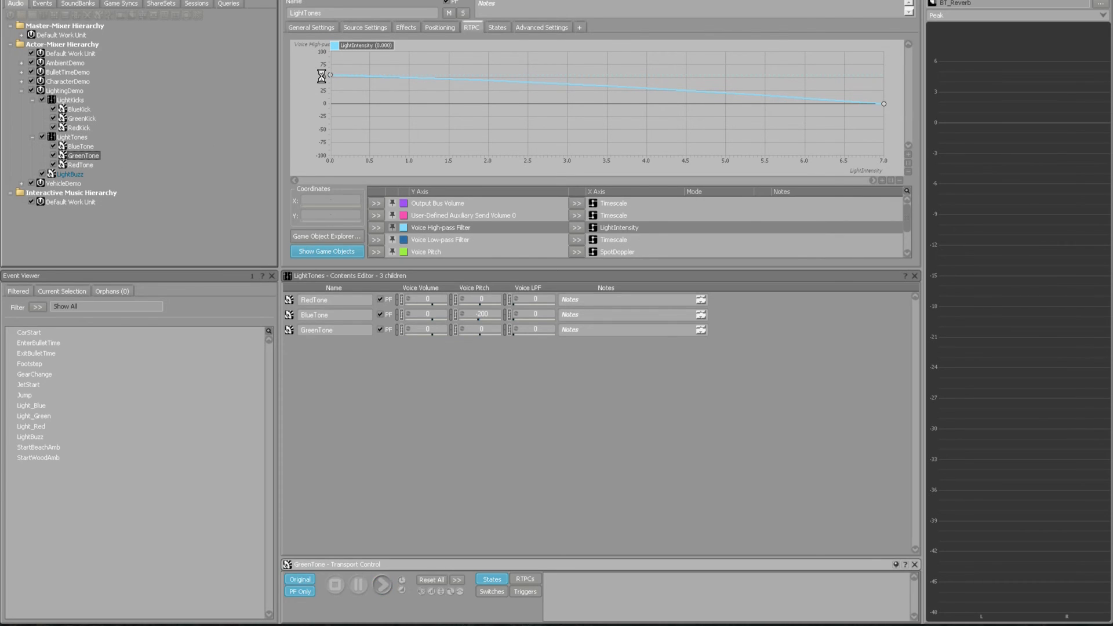
{"action": "key", "text": "space"}
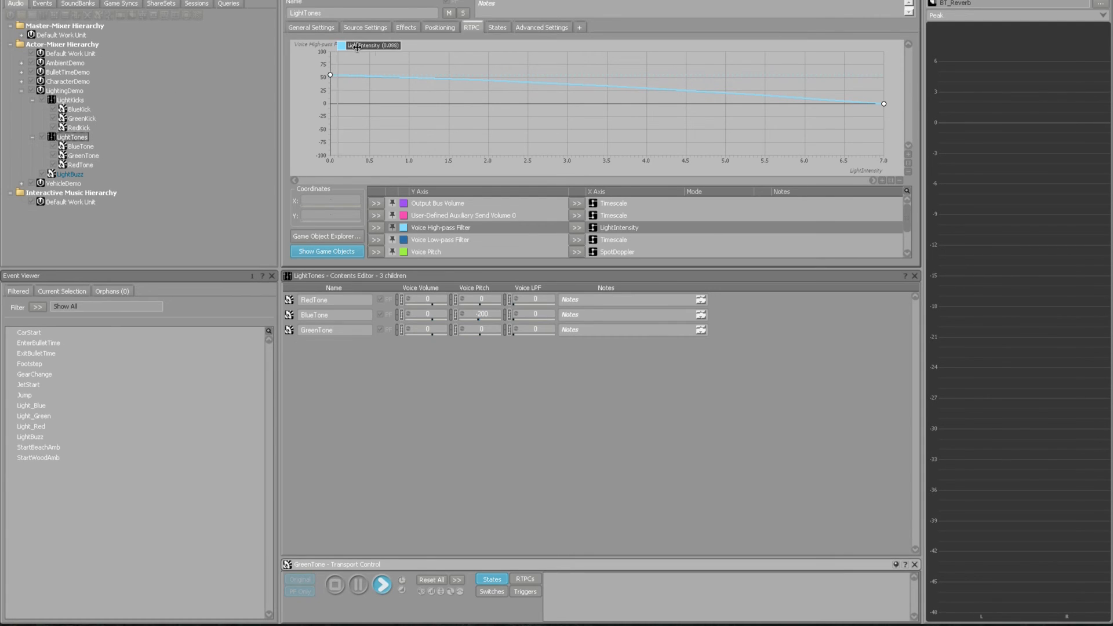
{"action": "left_click_drag", "start_coordinate": [431, 58], "coordinate": [908, 155]}
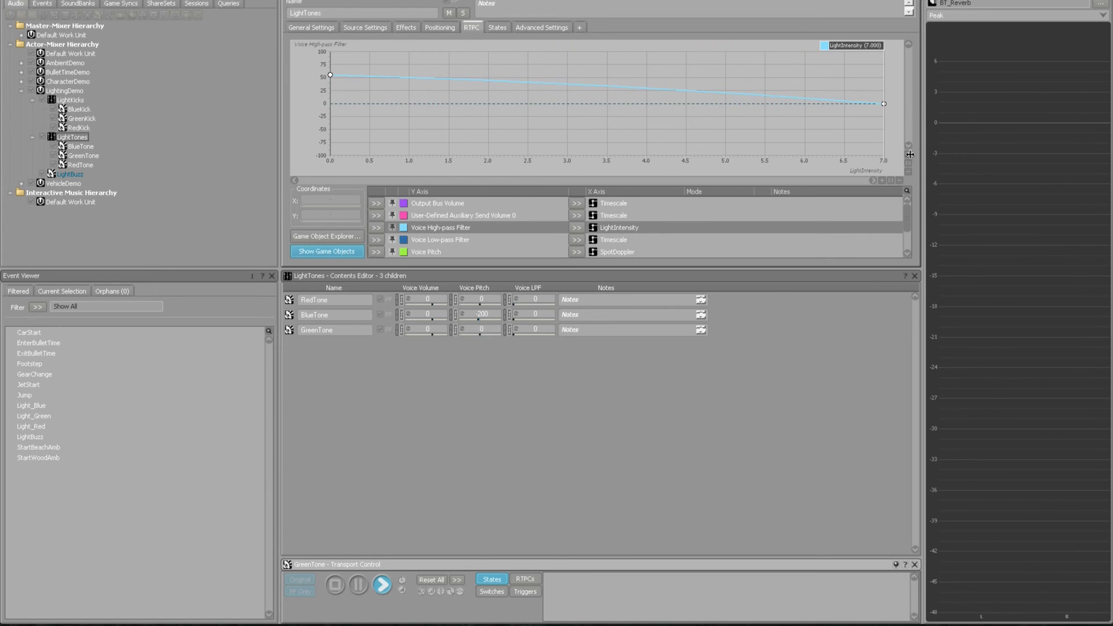
- Audition BlueKick, open the LightKicks RTPCs, and replay the kick with LightIntensity lowered to 0.1
{"action": "left_click", "coordinate": [69, 109]}
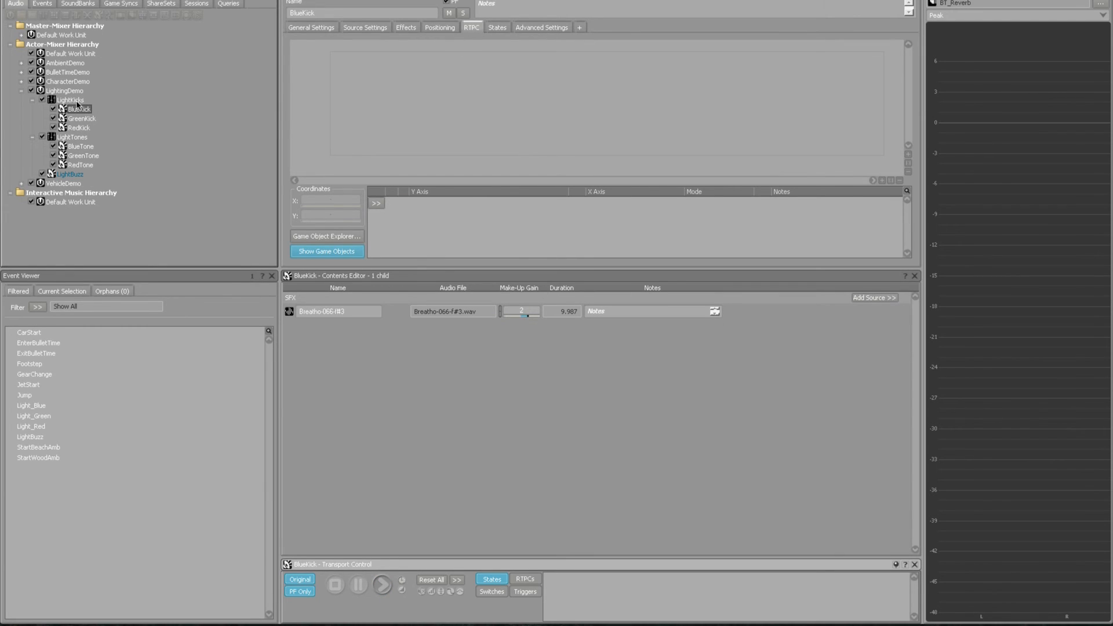
{"action": "key", "text": "space"}
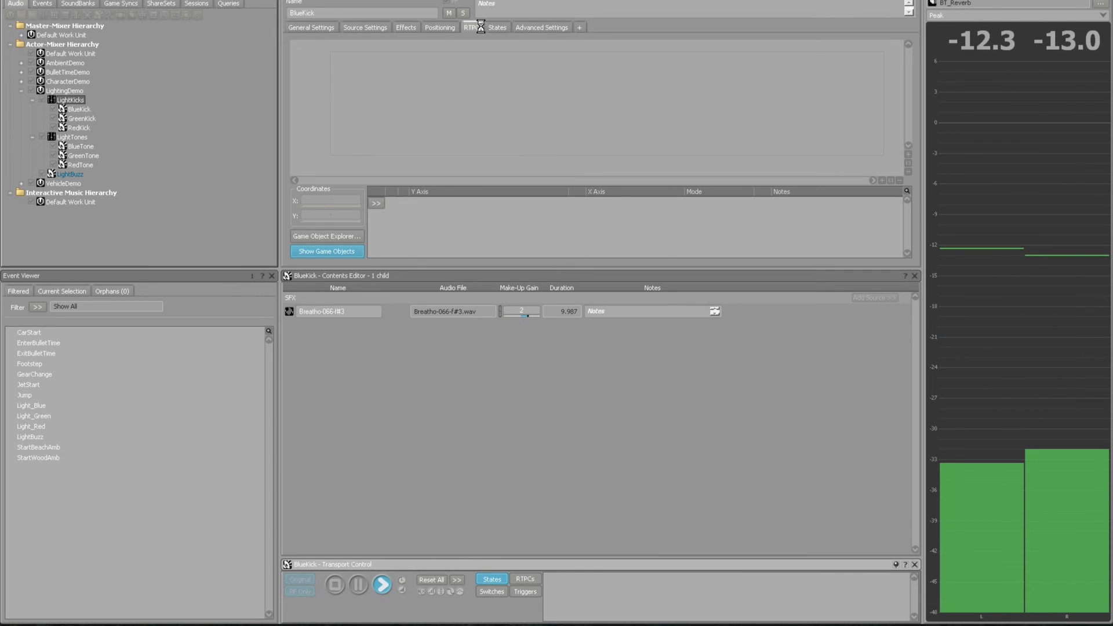
{"action": "left_click", "coordinate": [524, 578]}
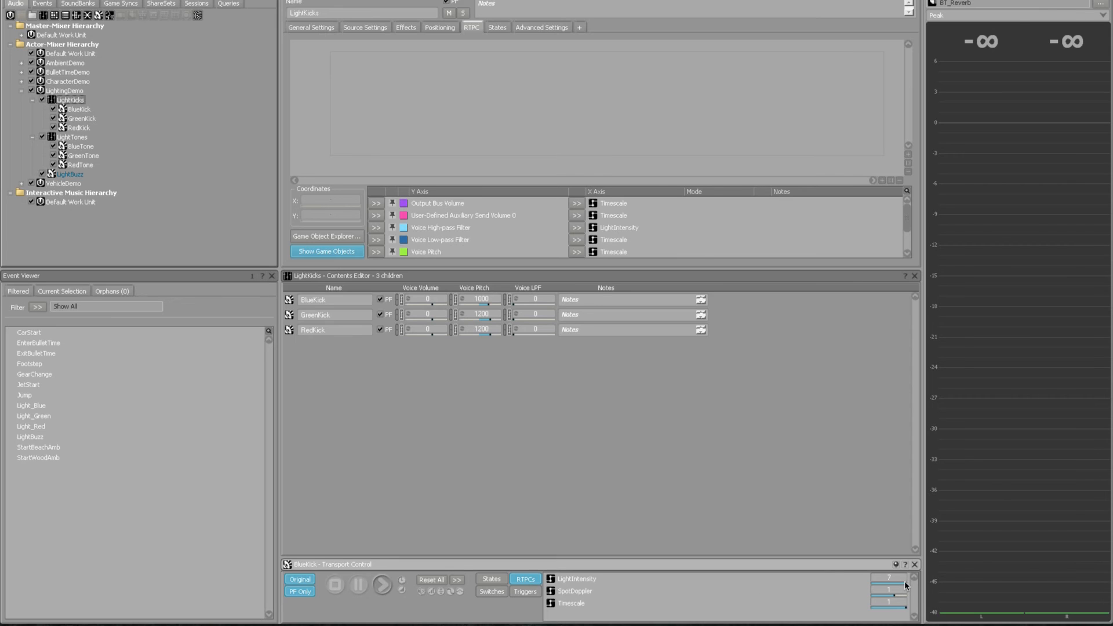
{"action": "key", "text": "space"}
{"action": "left_click_drag", "start_coordinate": [904, 582], "coordinate": [835, 590]}
{"action": "key", "text": "space"}
{"action": "key", "text": "space"}
- Open the SpotDoppler game parameter in the LightingDemo folder to review its range and default
{"action": "left_click", "coordinate": [147, 5]}
{"action": "left_click", "coordinate": [127, 3]}
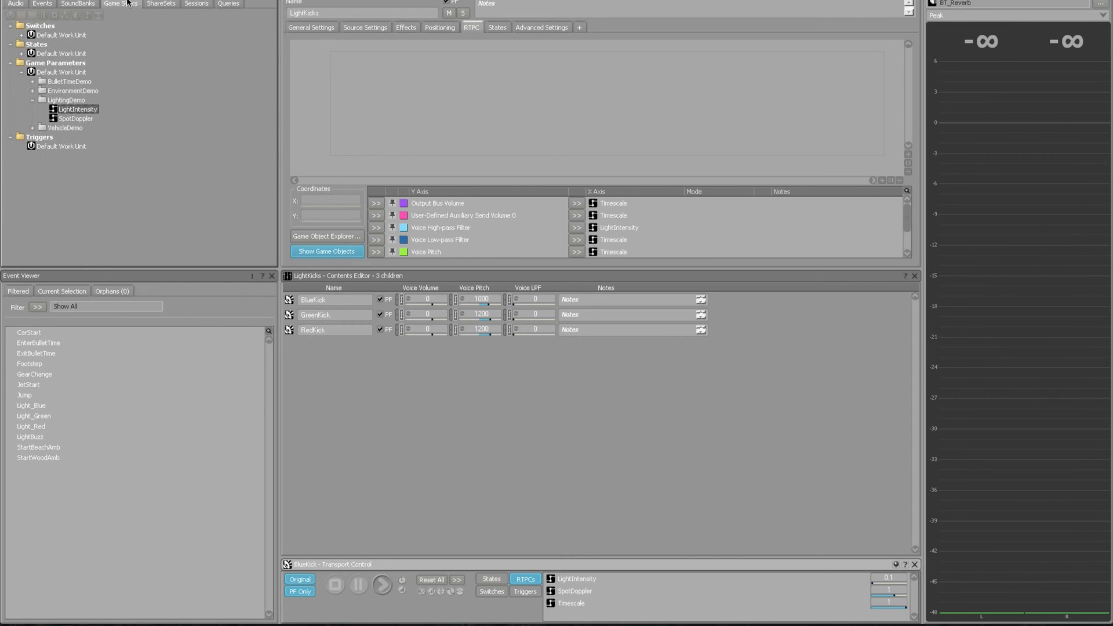
{"action": "left_click", "coordinate": [85, 116]}
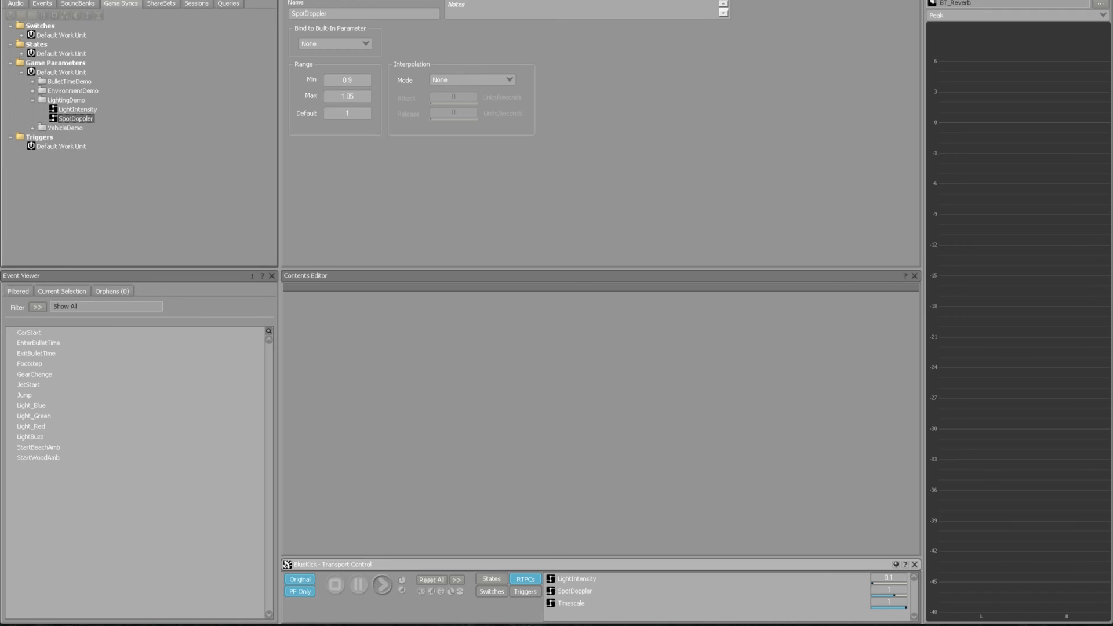
- Display the LightTones container's Voice Pitch curve driven by SpotDoppler, magnified vertically enough to read its slope
{"action": "left_click", "coordinate": [16, 3]}
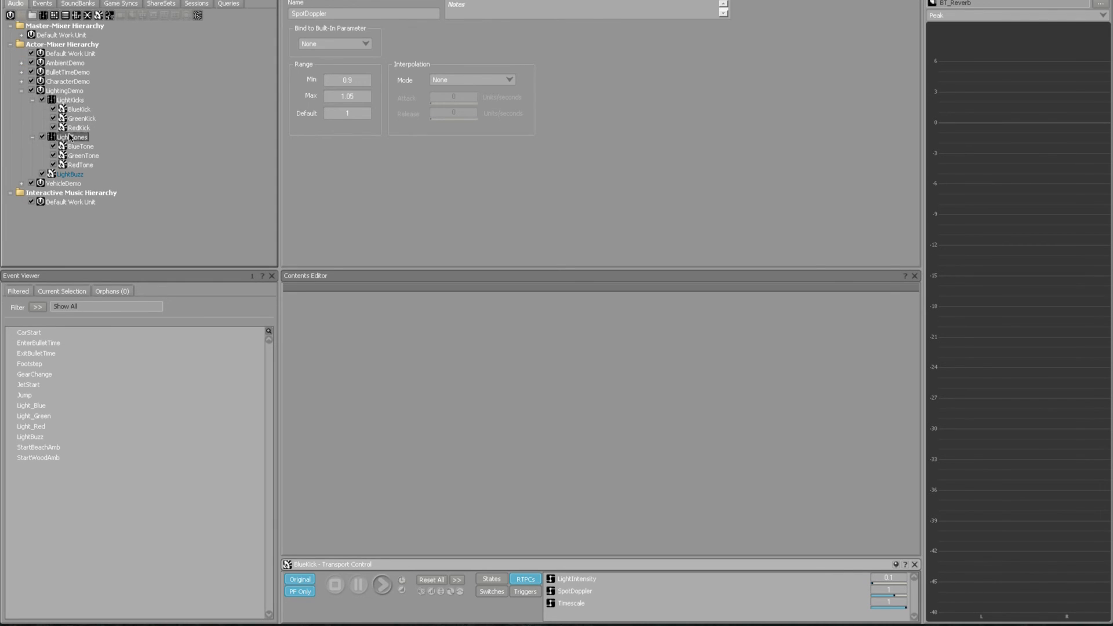
{"action": "left_click", "coordinate": [72, 137]}
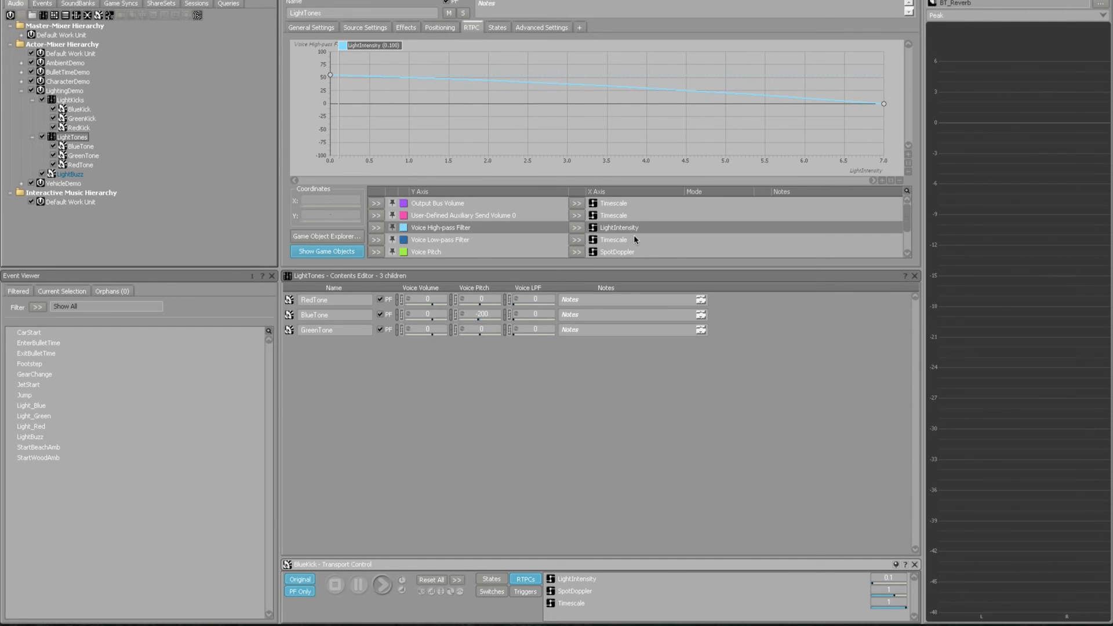
{"action": "left_click", "coordinate": [634, 252]}
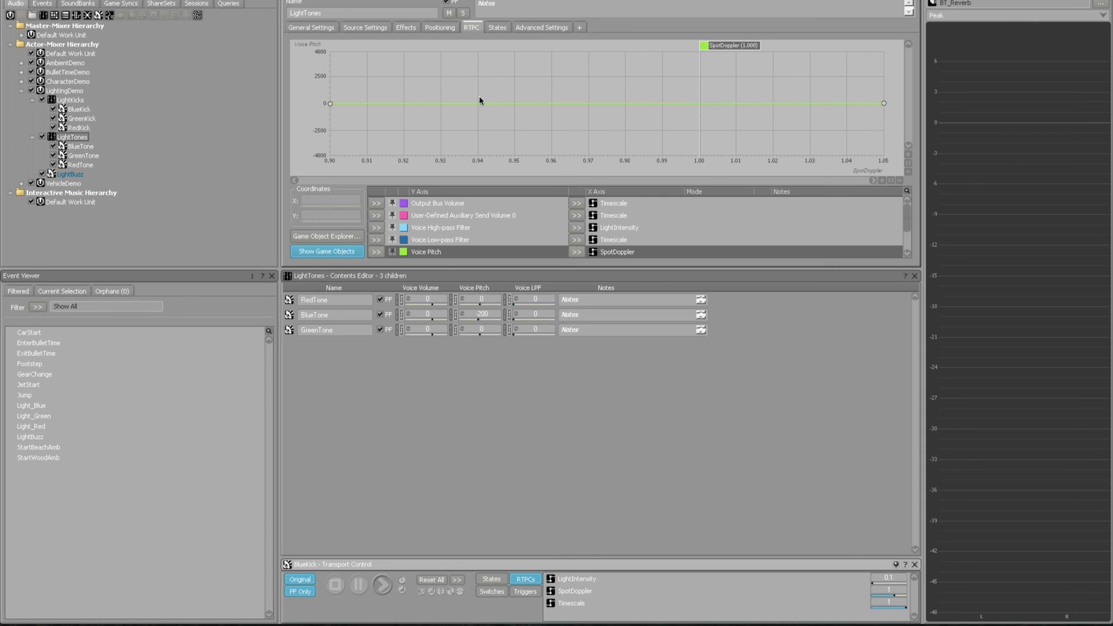
{"action": "left_click", "coordinate": [909, 155]}
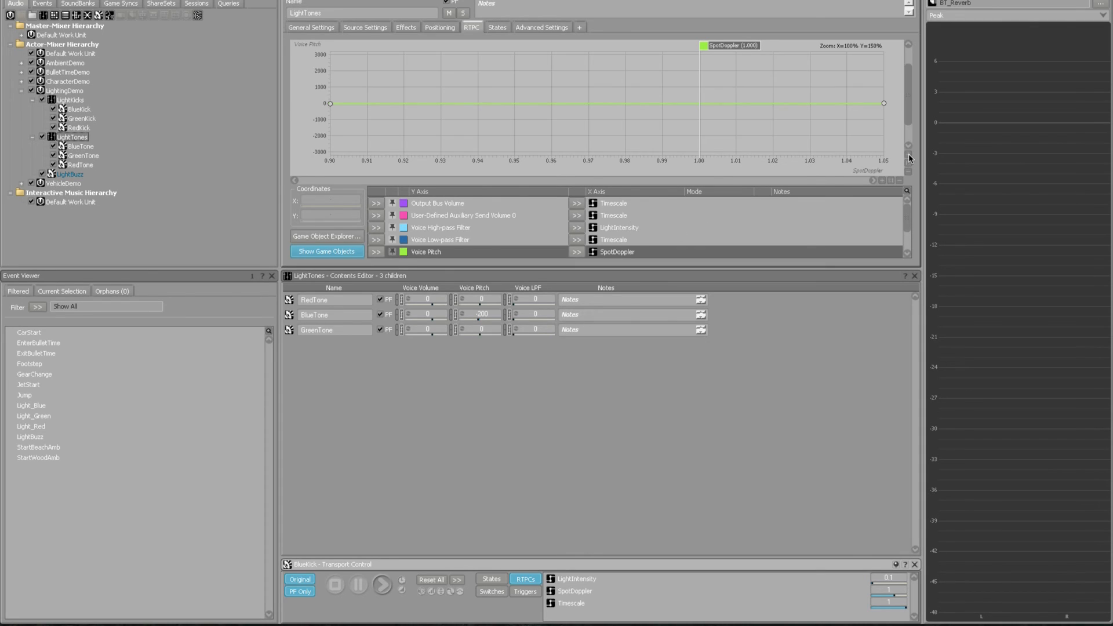
{"action": "left_click", "coordinate": [909, 154]}
{"action": "left_click", "coordinate": [909, 155]}
{"action": "left_click", "coordinate": [909, 154]}
{"action": "left_click", "coordinate": [909, 154]}
{"action": "left_click", "coordinate": [909, 154]}
{"action": "left_click", "coordinate": [909, 154]}
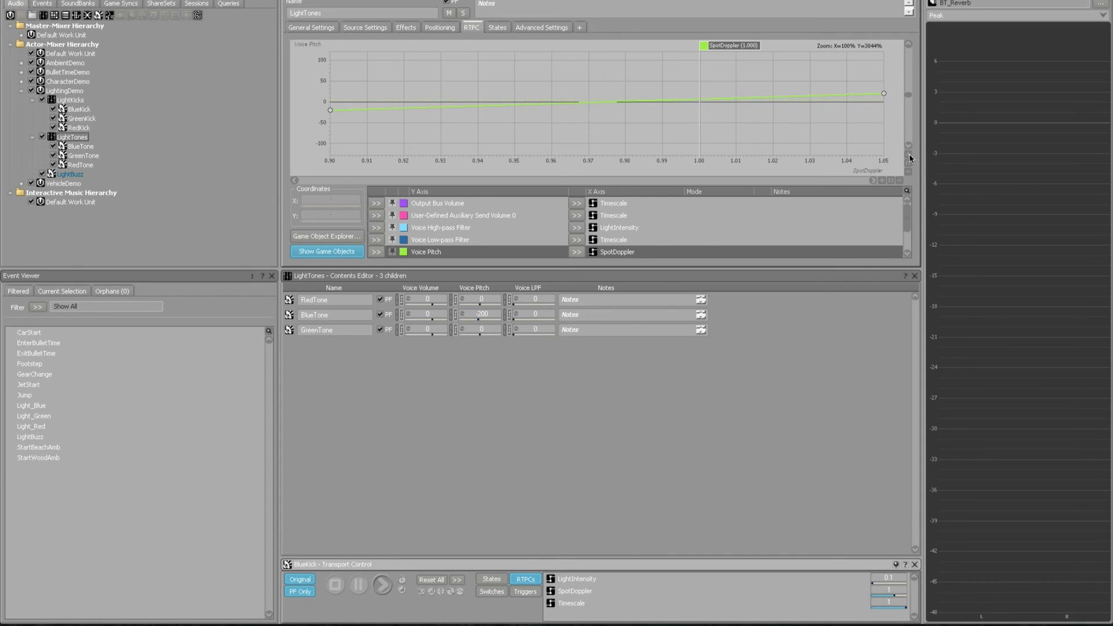
{"action": "left_click", "coordinate": [909, 154]}
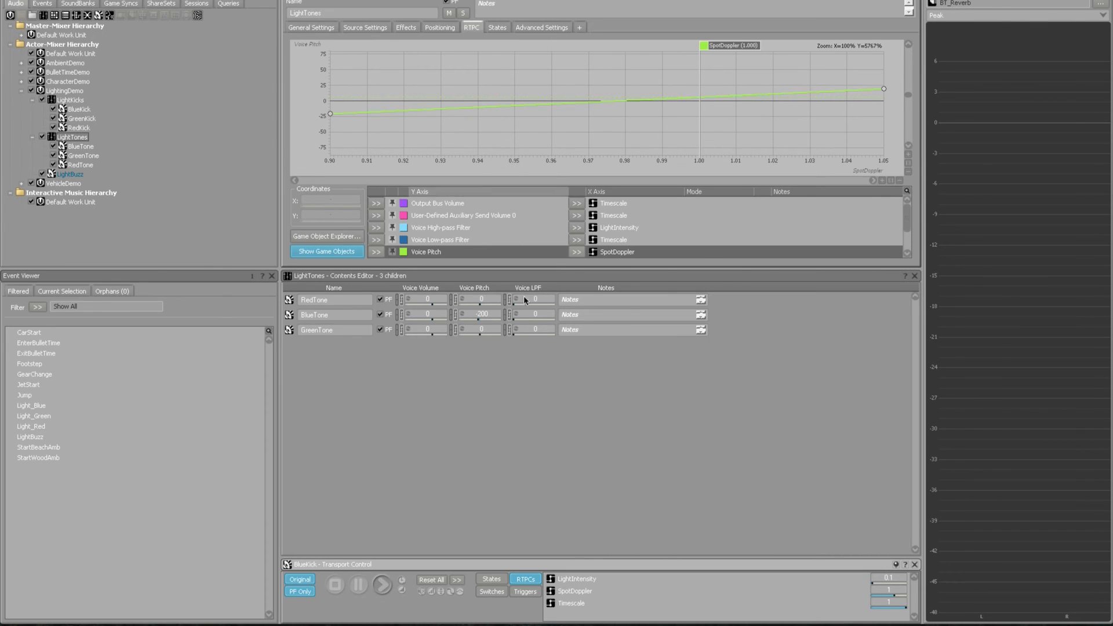
- Audition BlueTone with LightIntensity at 7 while moving SpotDoppler to 0.964, and GreenTone while moving SpotDoppler to 0.973
{"action": "left_click", "coordinate": [76, 145]}
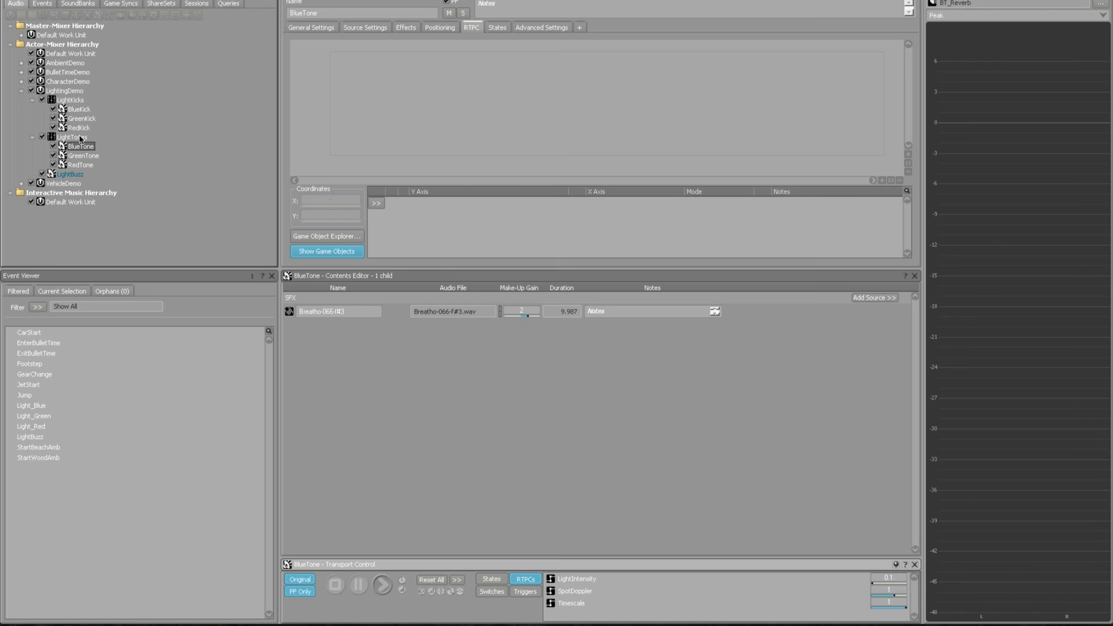
{"action": "key", "text": "space"}
{"action": "left_click", "coordinate": [81, 138]}
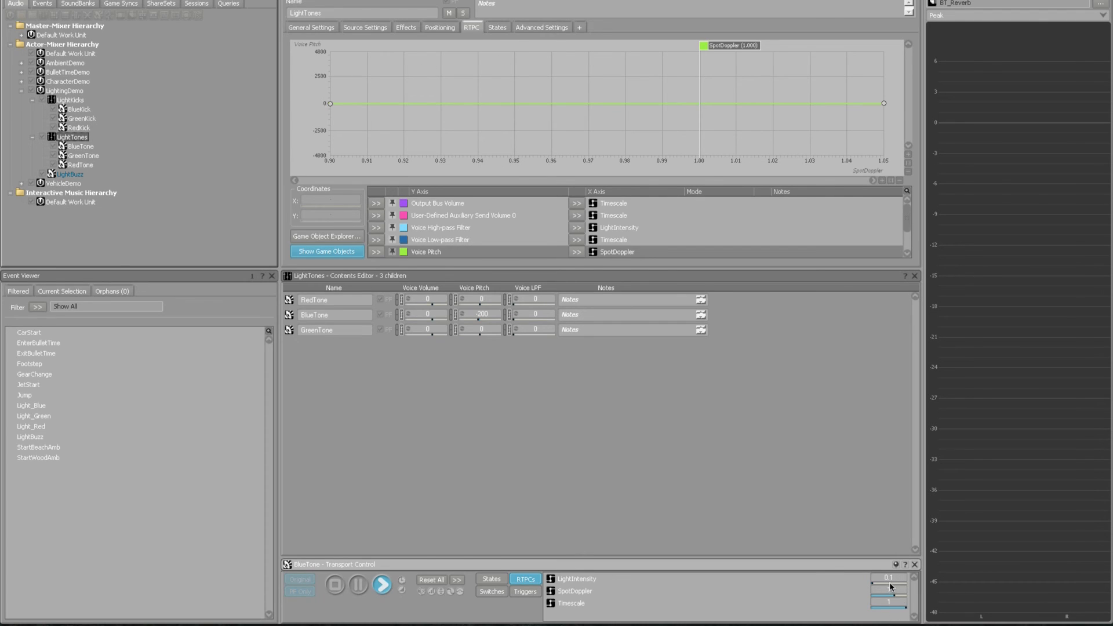
{"action": "left_click_drag", "start_coordinate": [878, 581], "coordinate": [945, 591]}
{"action": "left_click", "coordinate": [908, 154]}
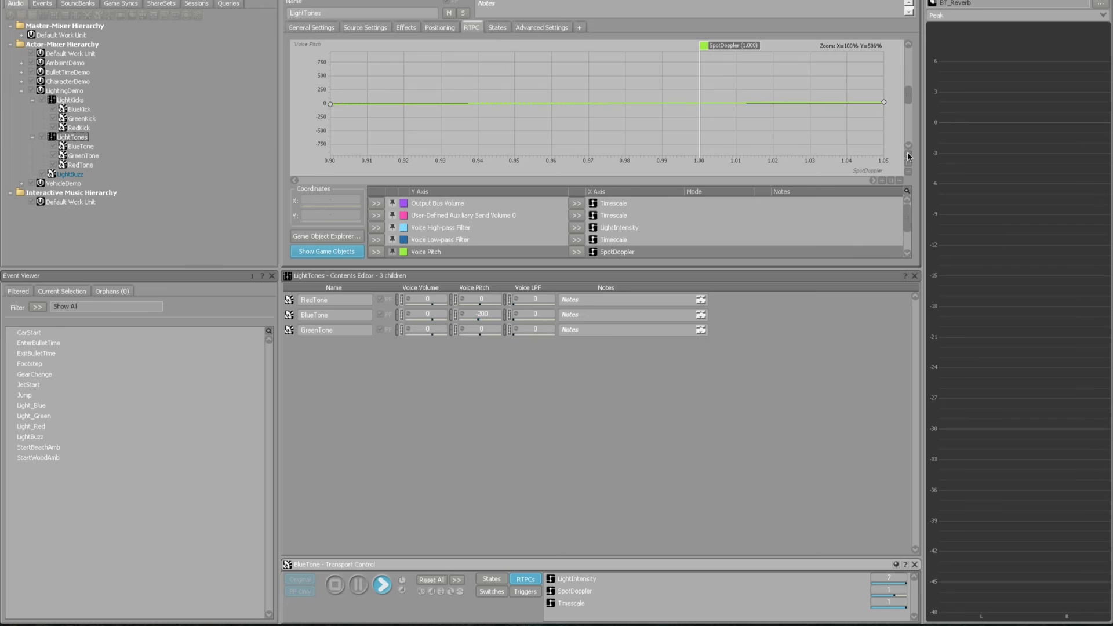
{"action": "left_click", "coordinate": [908, 154]}
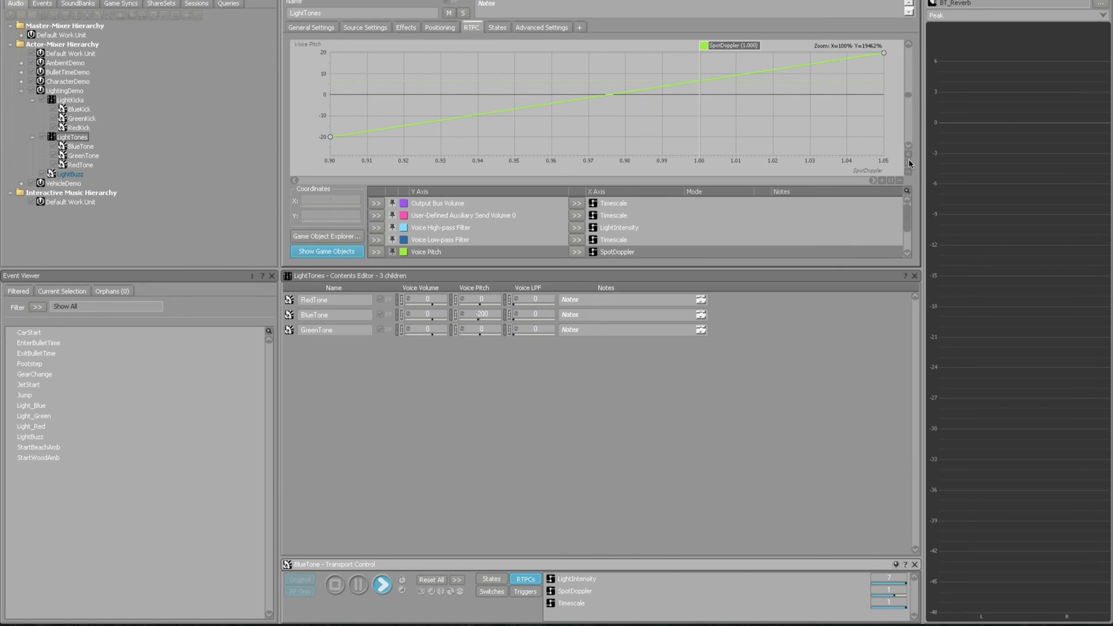
{"action": "mouse_move", "coordinate": [749, 46]}
{"action": "left_mouse_down"}
{"action": "mouse_move", "coordinate": [348, 46]}
{"action": "mouse_move", "coordinate": [441, 49]}
{"action": "mouse_move", "coordinate": [644, 93]}
{"action": "mouse_move", "coordinate": [749, 63]}
{"action": "mouse_move", "coordinate": [733, 46]}
{"action": "mouse_move", "coordinate": [359, 86]}
{"action": "mouse_move", "coordinate": [776, 95]}
{"action": "mouse_move", "coordinate": [106, 102]}
{"action": "mouse_move", "coordinate": [758, 114]}
{"action": "mouse_move", "coordinate": [867, 88]}
{"action": "mouse_move", "coordinate": [367, 122]}
{"action": "mouse_move", "coordinate": [504, 130]}
{"action": "mouse_move", "coordinate": [826, 96]}
{"action": "mouse_move", "coordinate": [614, 116]}
{"action": "mouse_move", "coordinate": [315, 118]}
{"action": "mouse_move", "coordinate": [562, 127]}
{"action": "mouse_move", "coordinate": [837, 101]}
{"action": "mouse_move", "coordinate": [569, 124]}
{"action": "left_mouse_up"}
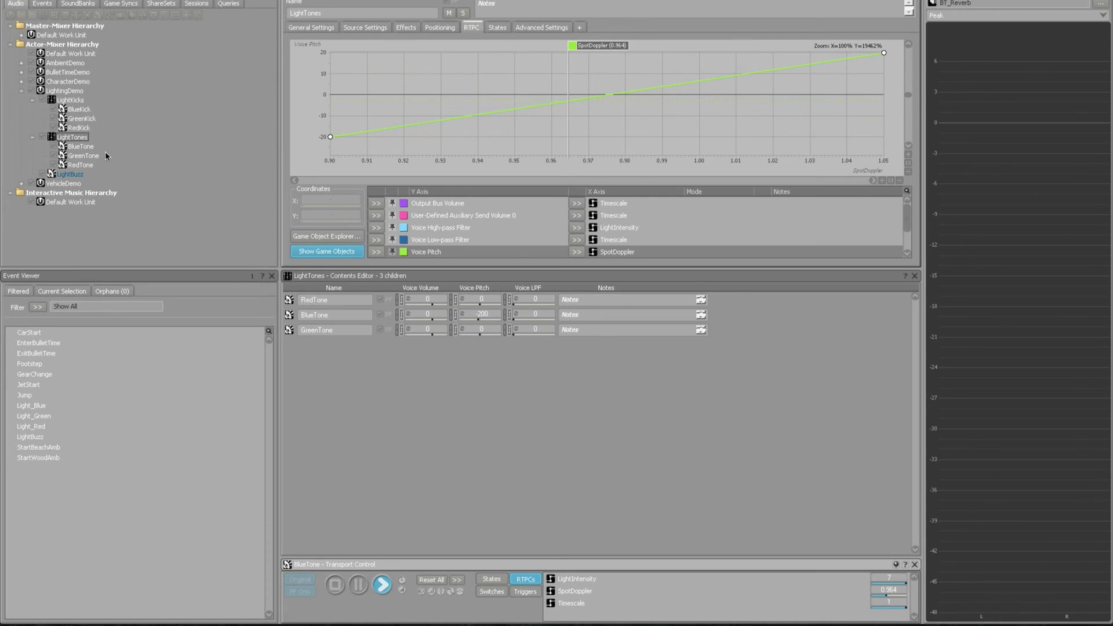
{"action": "left_click", "coordinate": [84, 155]}
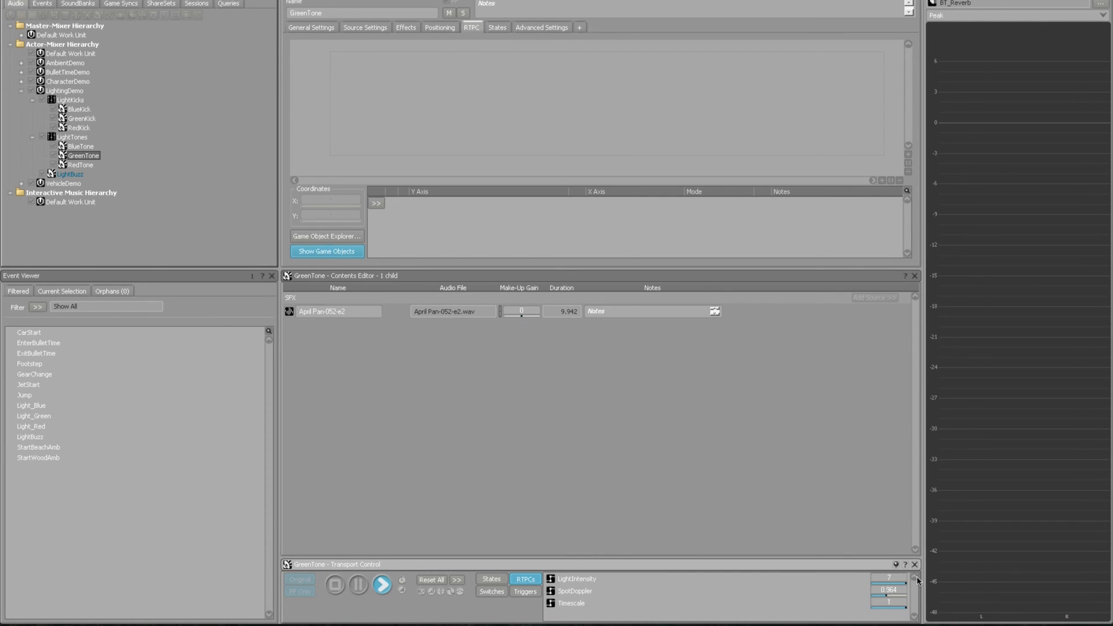
{"action": "mouse_move", "coordinate": [888, 596]}
{"action": "left_mouse_down"}
{"action": "mouse_move", "coordinate": [834, 604]}
{"action": "mouse_move", "coordinate": [935, 603]}
{"action": "mouse_move", "coordinate": [834, 603]}
{"action": "mouse_move", "coordinate": [903, 603]}
{"action": "mouse_move", "coordinate": [887, 603]}
{"action": "left_mouse_up"}
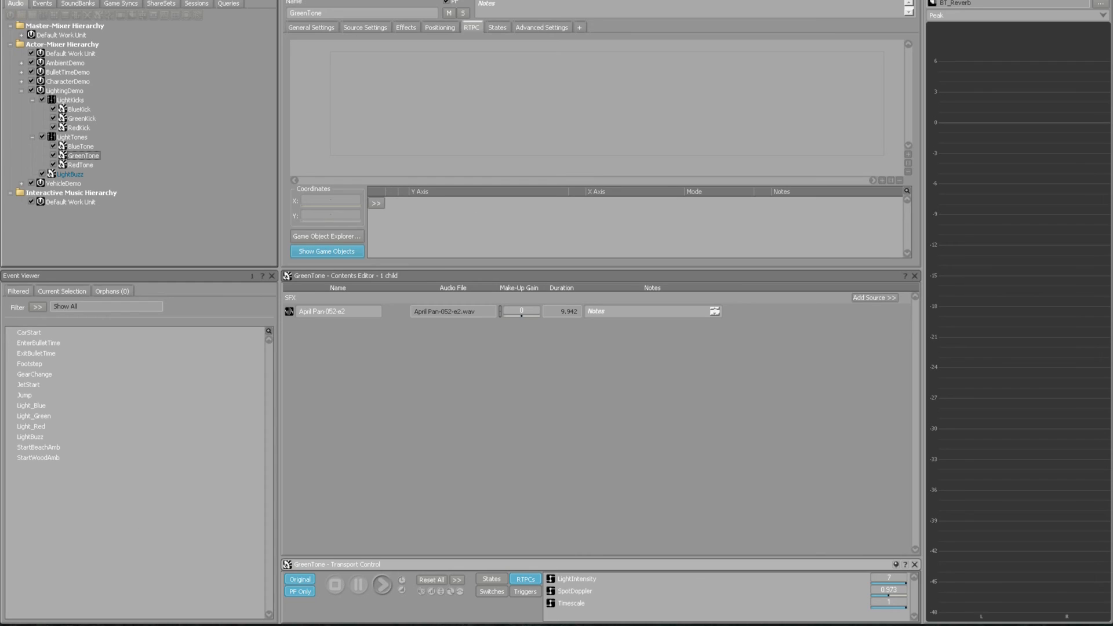
- Open the Lights attenuation and audition GreenTone while sweeping the distance out to about 58 units
{"action": "left_click", "coordinate": [175, 5]}
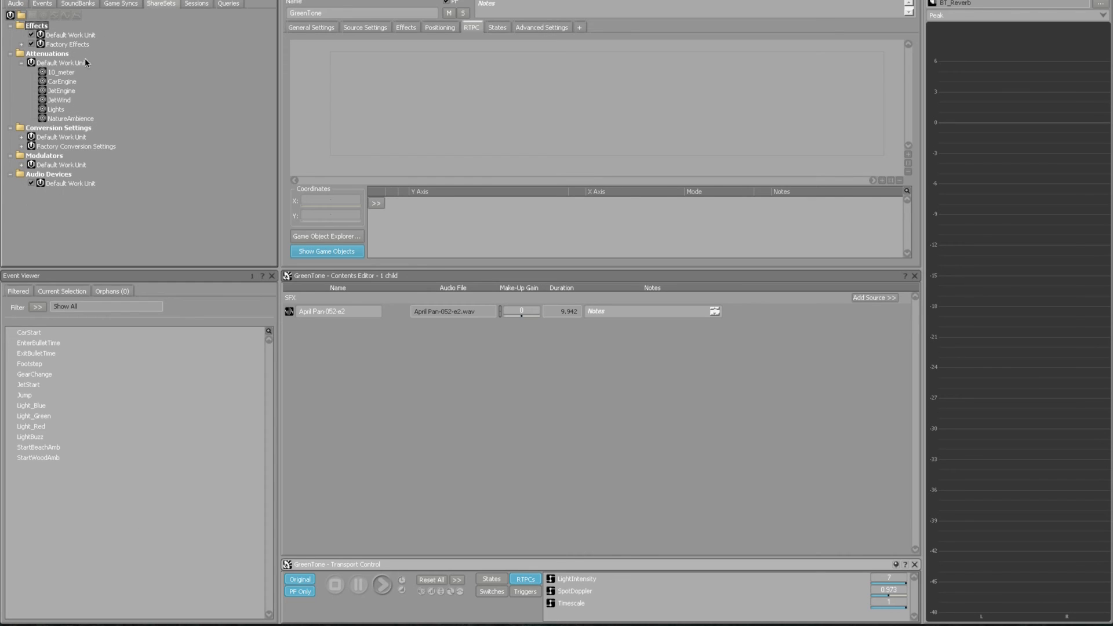
{"action": "double_click", "coordinate": [58, 110]}
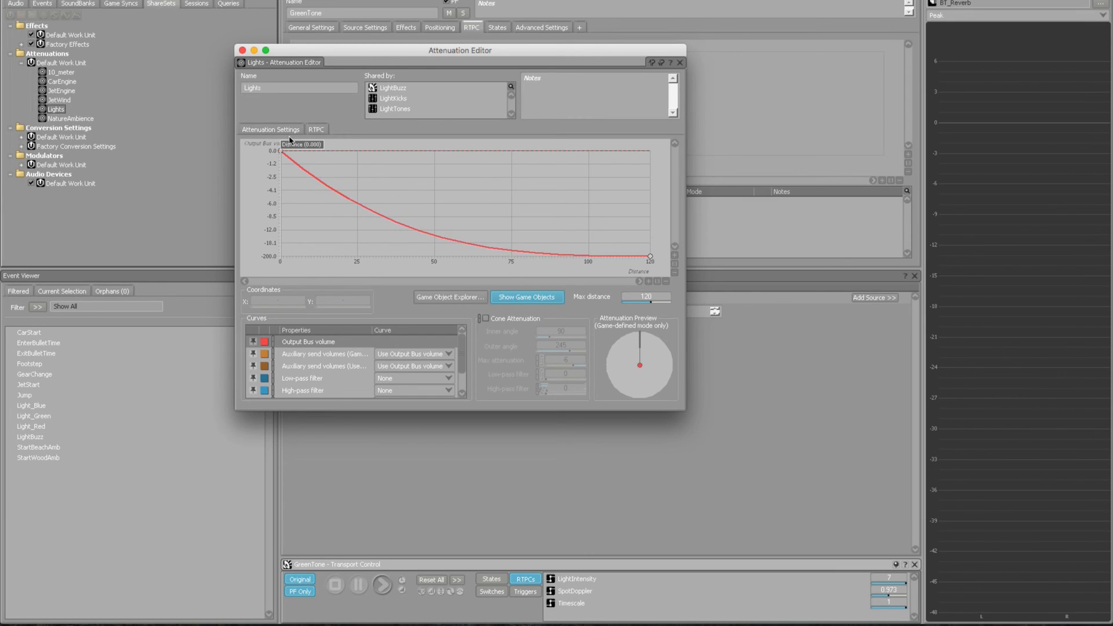
{"action": "key", "text": "space"}
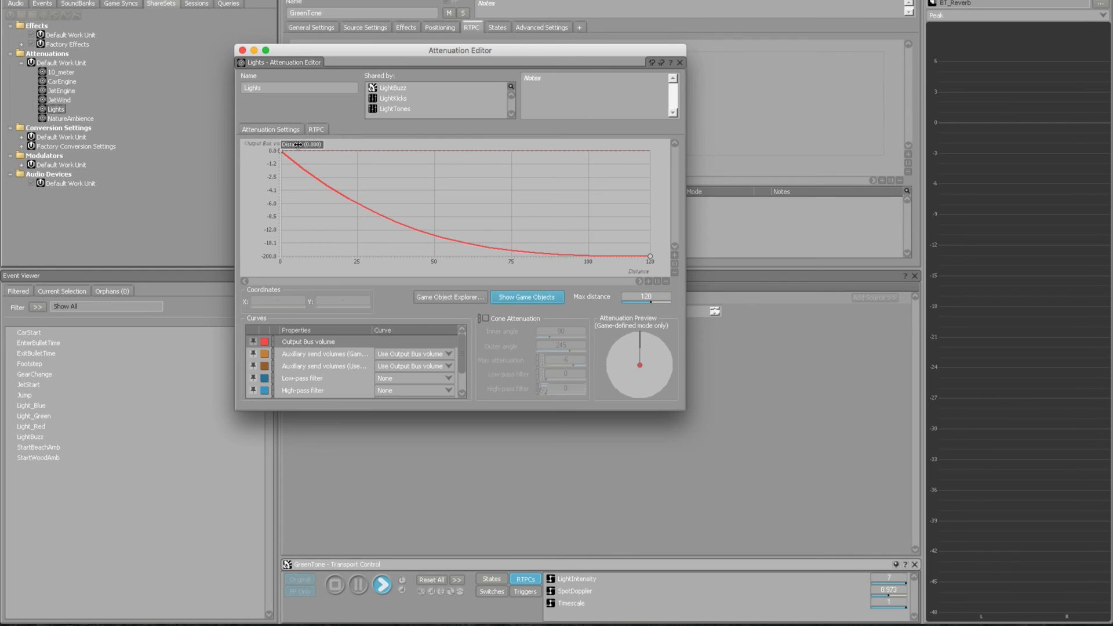
{"action": "left_click_drag", "start_coordinate": [298, 145], "coordinate": [270, 215]}
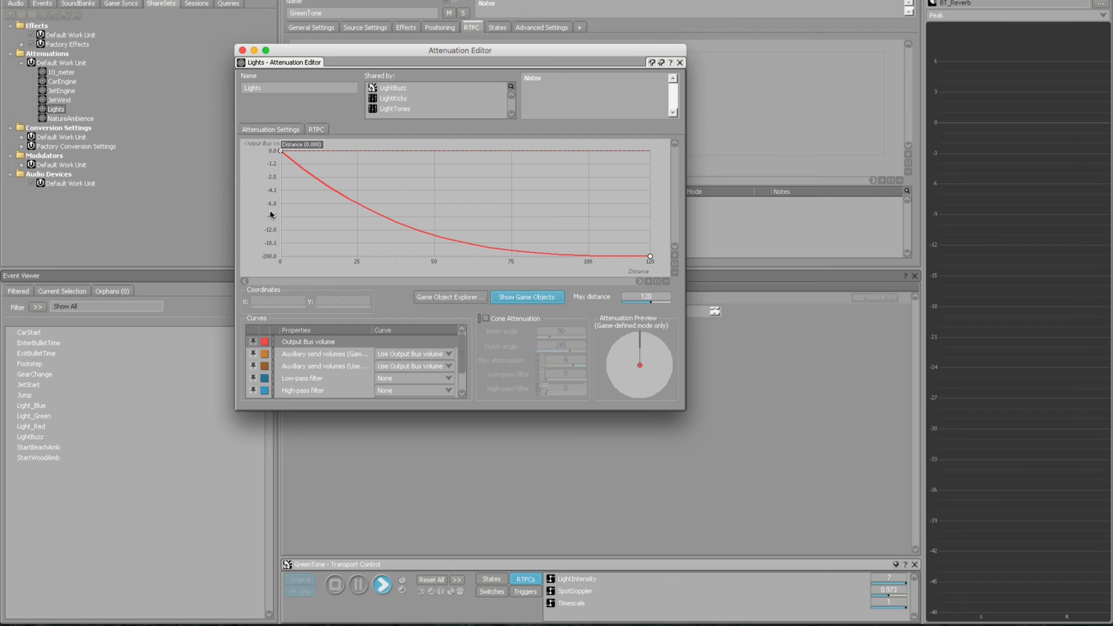
{"action": "left_click_drag", "start_coordinate": [297, 145], "coordinate": [460, 243]}
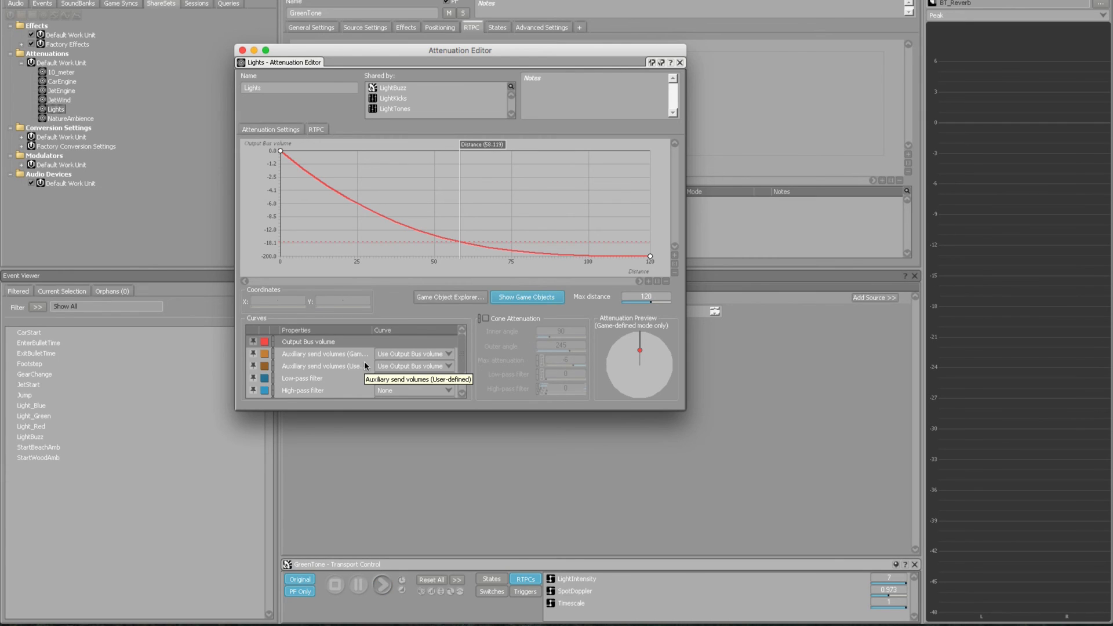
{"action": "left_click", "coordinate": [242, 50]}
- Review the LightTones container's StandardReverb auxiliary send in its general settings and its full list of RTPCs
{"action": "left_click", "coordinate": [24, 4]}
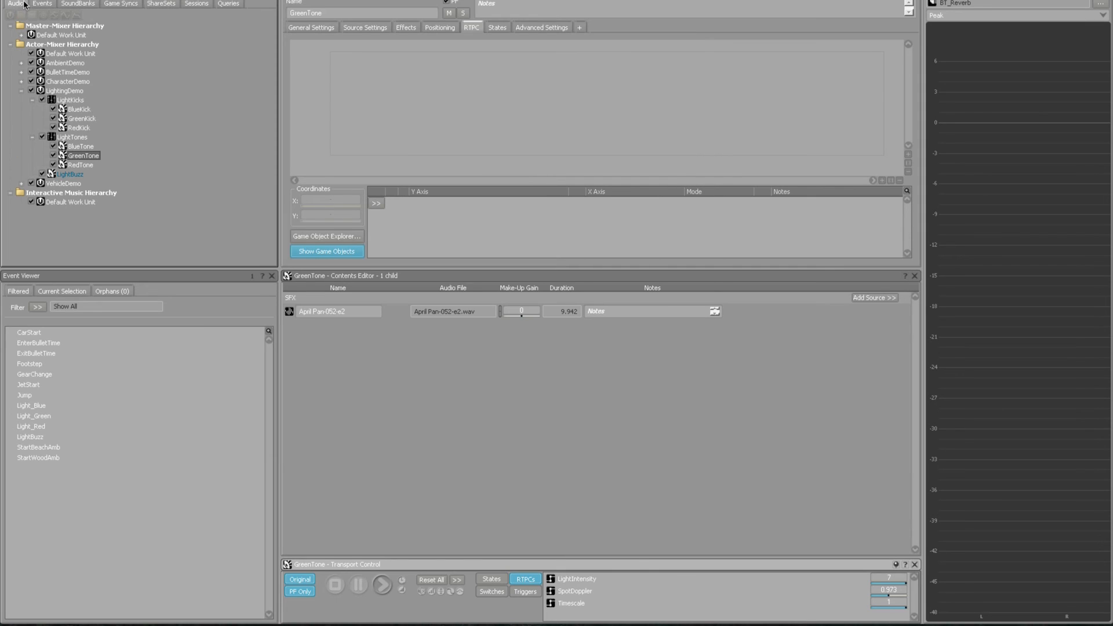
{"action": "left_click", "coordinate": [82, 138]}
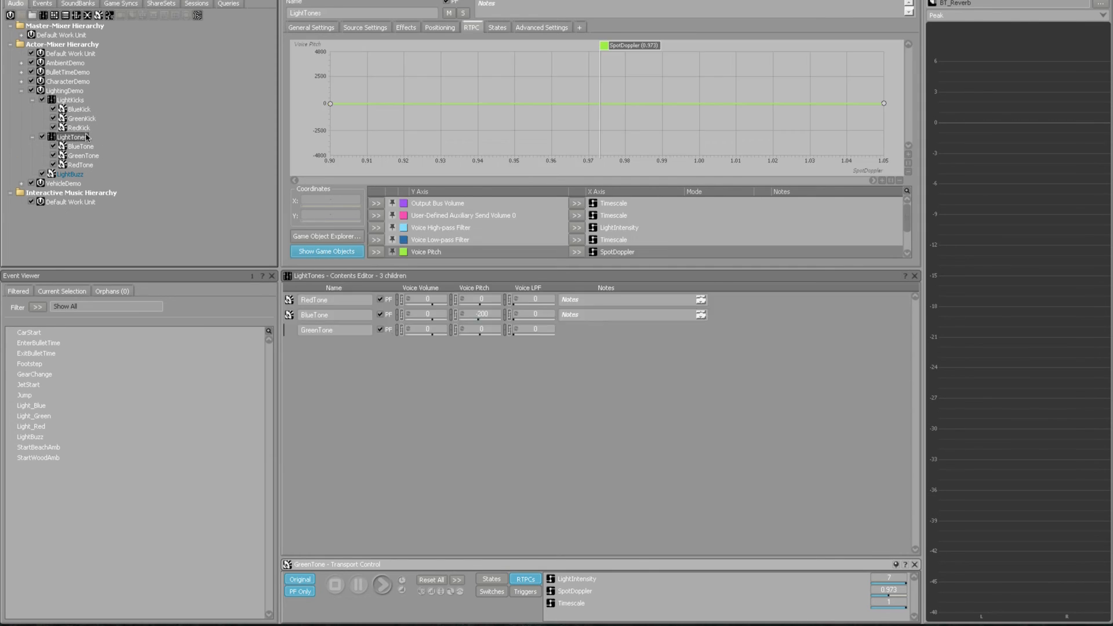
{"action": "left_click", "coordinate": [314, 29]}
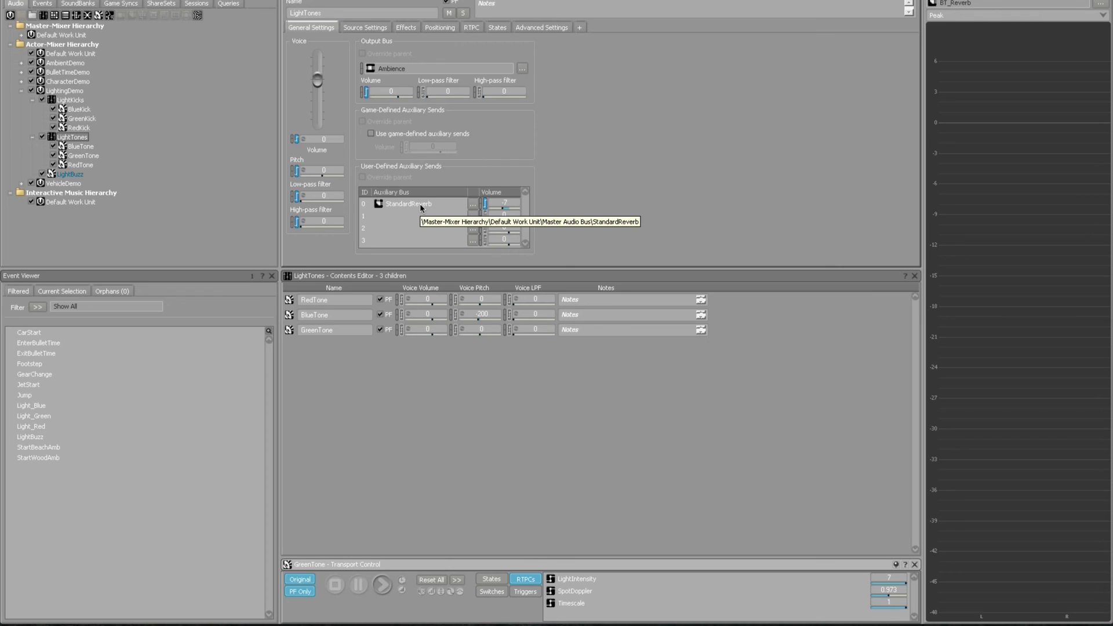
{"action": "left_click", "coordinate": [485, 204]}
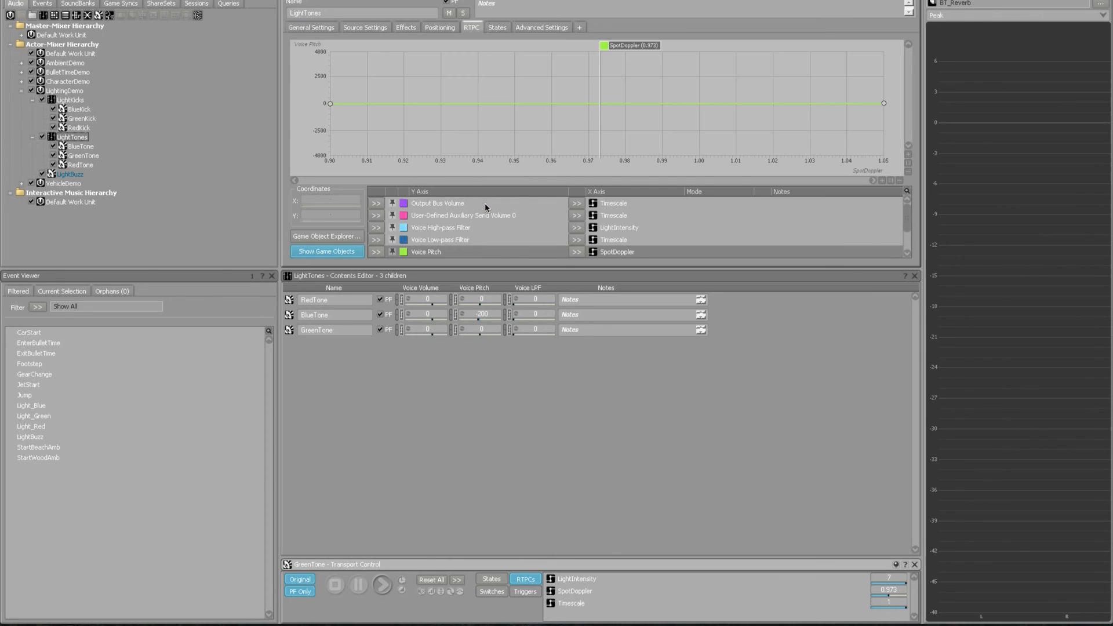
{"action": "scroll", "coordinate": [553, 249], "scroll_direction": "down", "scroll_amount": 1}
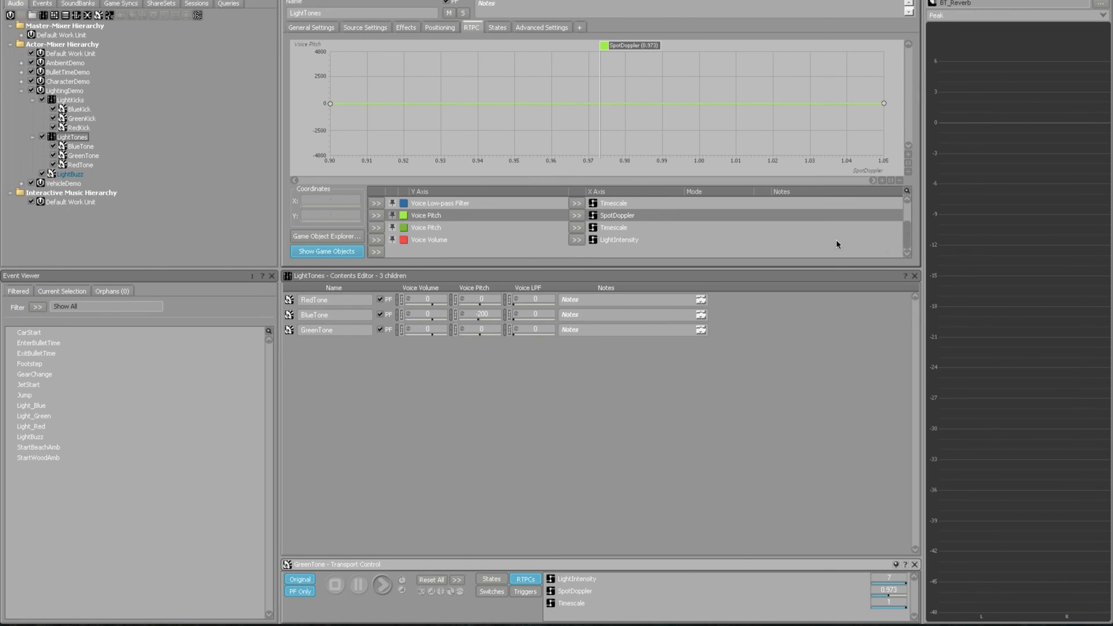
{"action": "scroll", "coordinate": [753, 250], "scroll_direction": "up", "scroll_amount": 1}
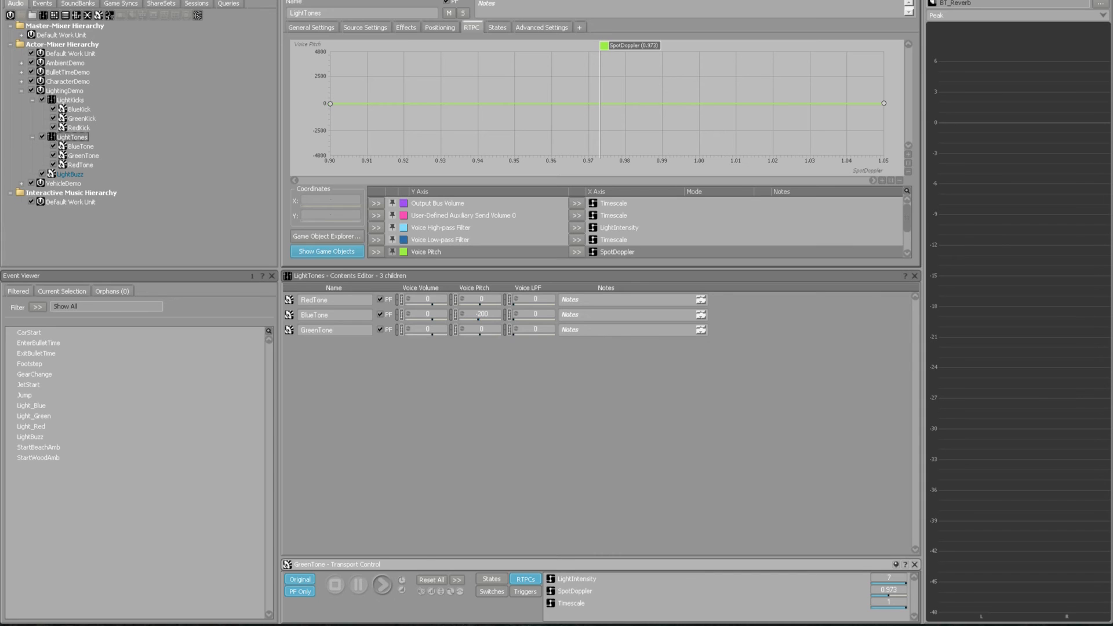
- Generate only the Lighting SoundBank, excluding Ambient, BulletTime, Character and Vehicles
{"action": "left_click", "coordinate": [79, 0]}
{"action": "left_click", "coordinate": [99, 0]}
{"action": "left_click", "coordinate": [315, 54]}
{"action": "left_click", "coordinate": [315, 65]}
{"action": "left_click", "coordinate": [315, 78]}
{"action": "left_click", "coordinate": [314, 102]}
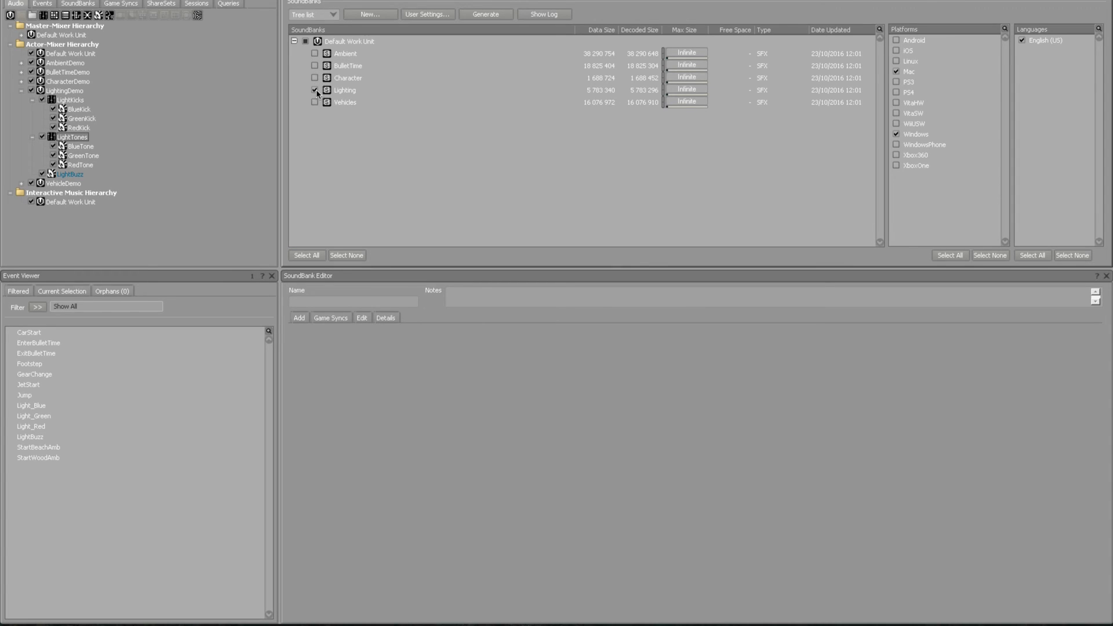
{"action": "left_click", "coordinate": [482, 16]}
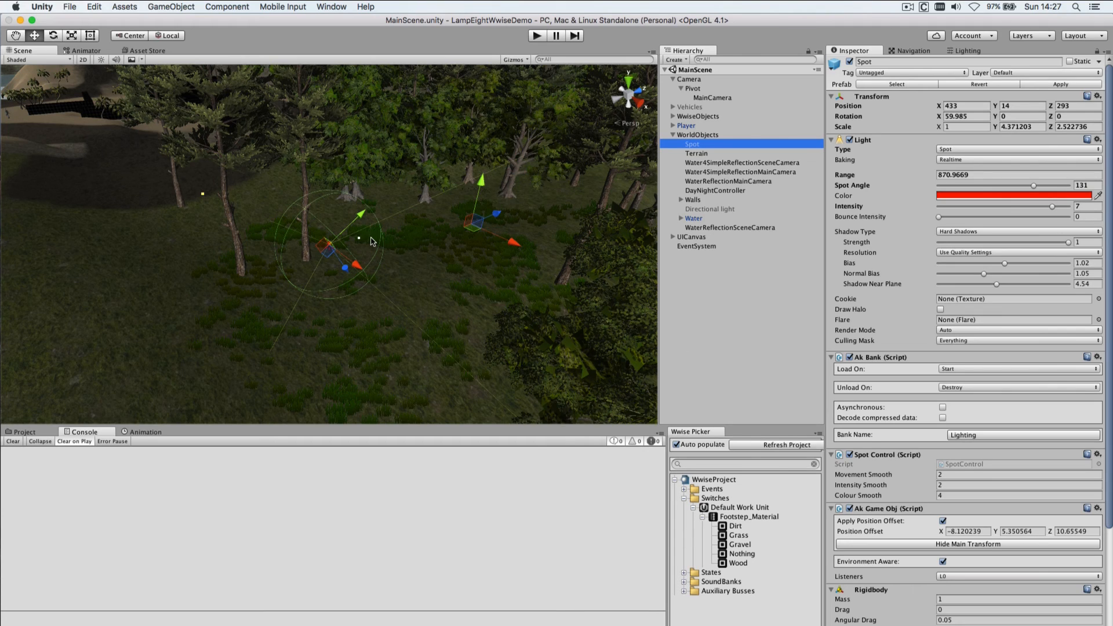
{"action": "left_click", "coordinate": [174, 6]}
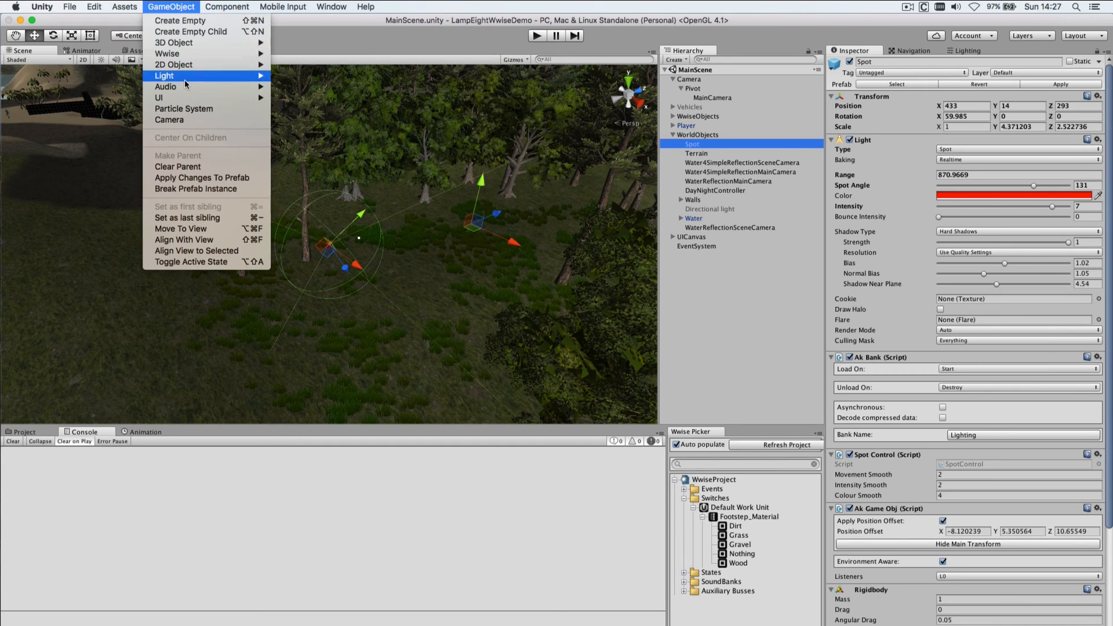
{"action": "mouse_move", "coordinate": [191, 76]}
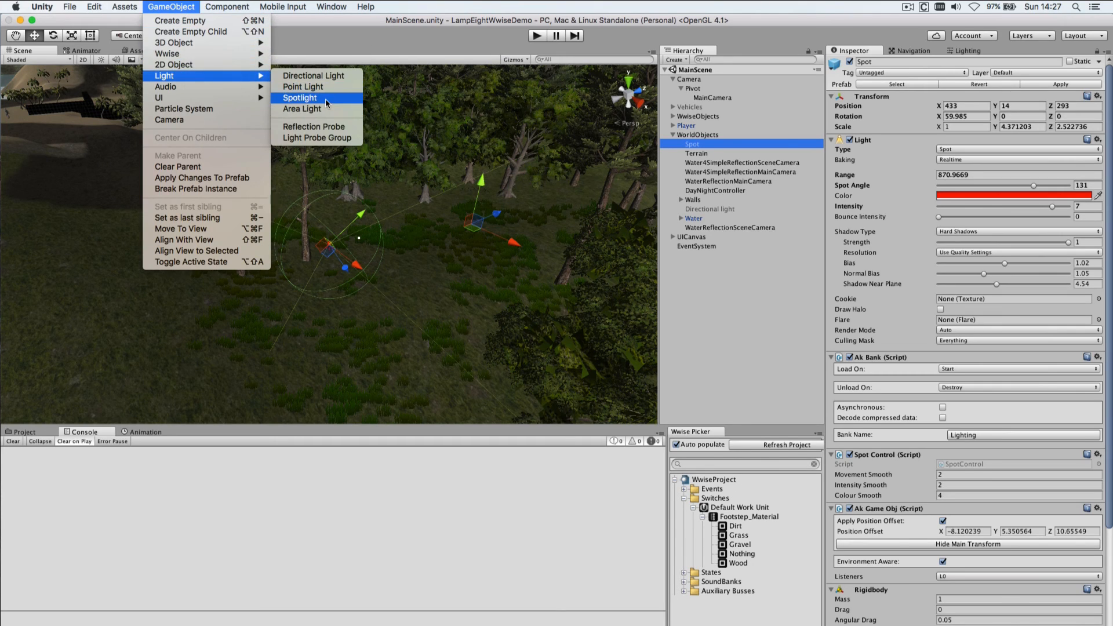
{"action": "left_click", "coordinate": [800, 323]}
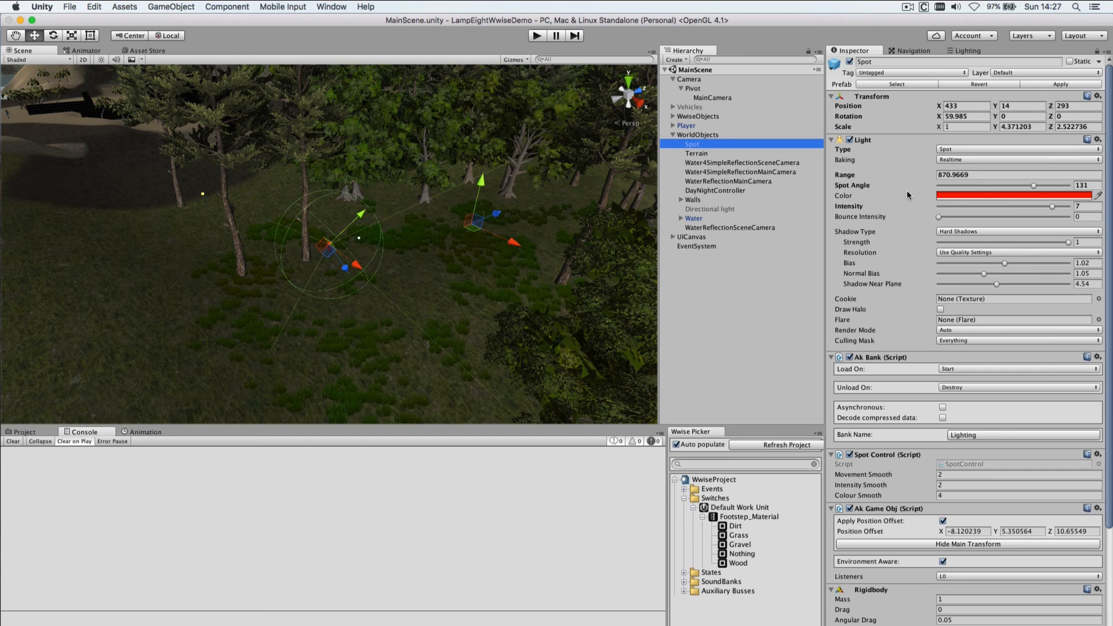
- Review the Spot object's components in Unity and list the project's SoundBanks in the Wwise Picker
{"action": "scroll", "coordinate": [906, 194], "scroll_direction": "down", "scroll_amount": 5}
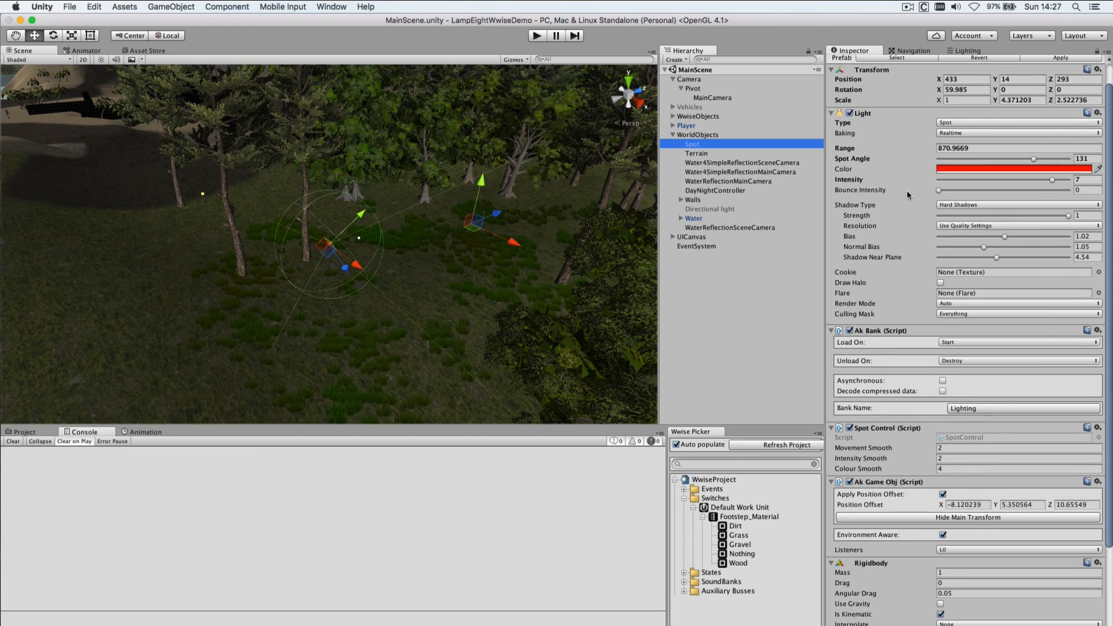
{"action": "scroll", "coordinate": [906, 190], "scroll_direction": "down", "scroll_amount": 3}
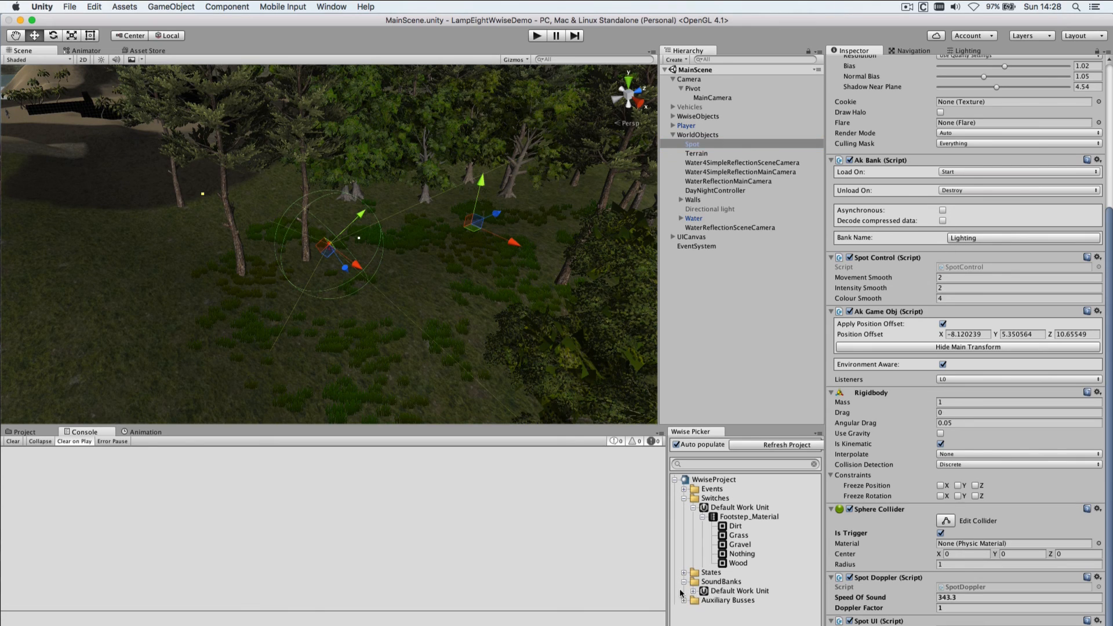
{"action": "left_click", "coordinate": [693, 591]}
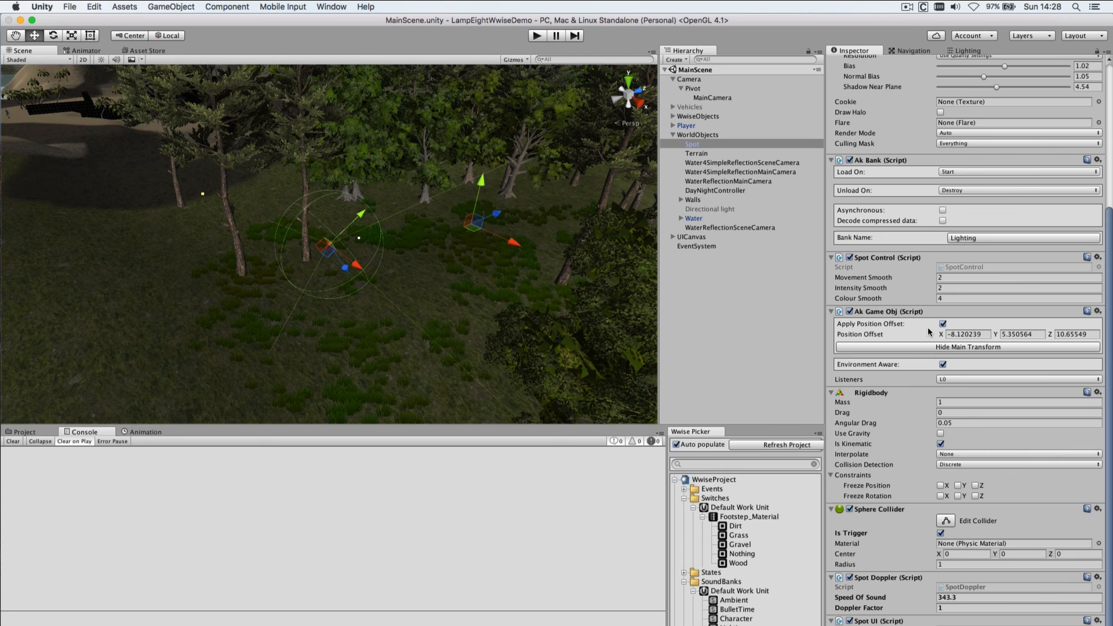
- Examine the Spot light's offset sound position and sphere collider in the scene
{"action": "scroll", "coordinate": [337, 263], "scroll_direction": "up", "scroll_amount": 2}
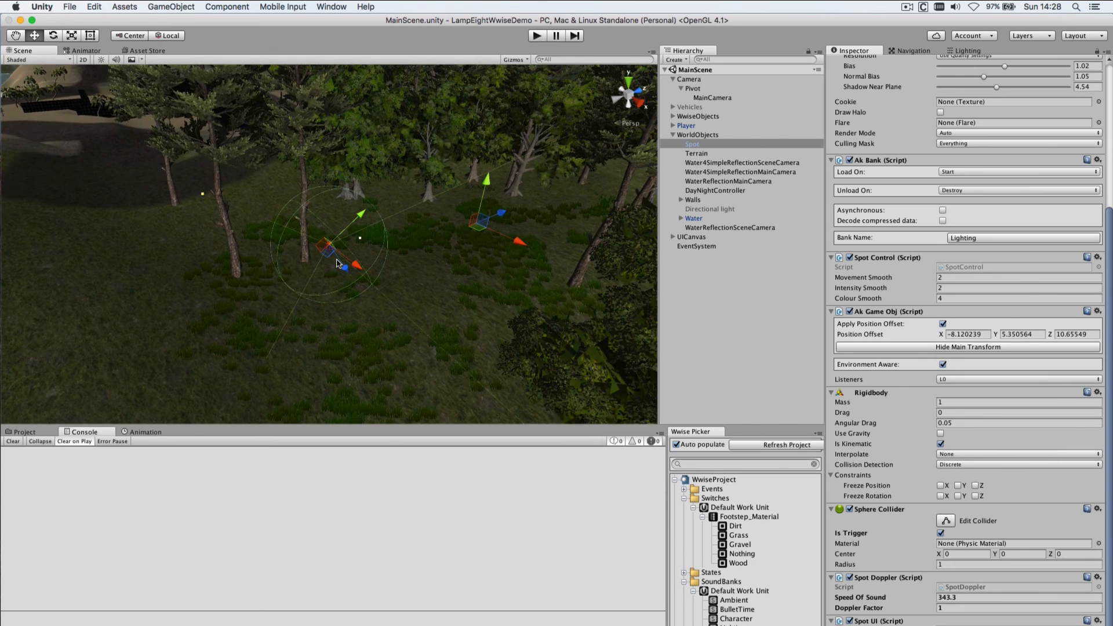
{"action": "scroll", "coordinate": [337, 263], "scroll_direction": "up", "scroll_amount": 3}
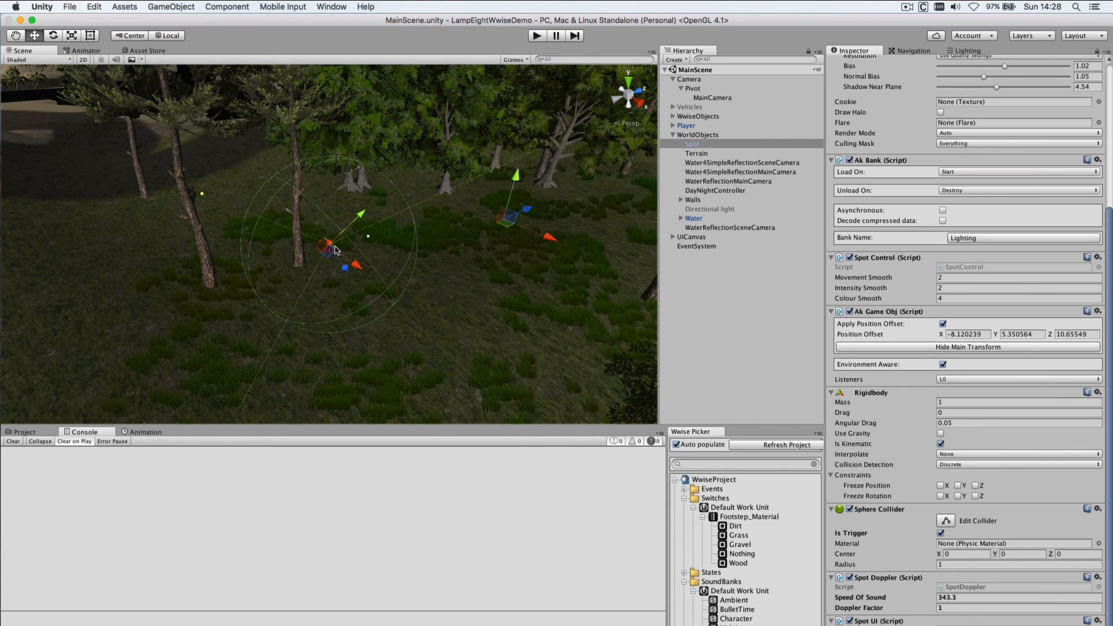
{"action": "left_click_drag", "start_coordinate": [336, 250], "coordinate": [331, 186]}
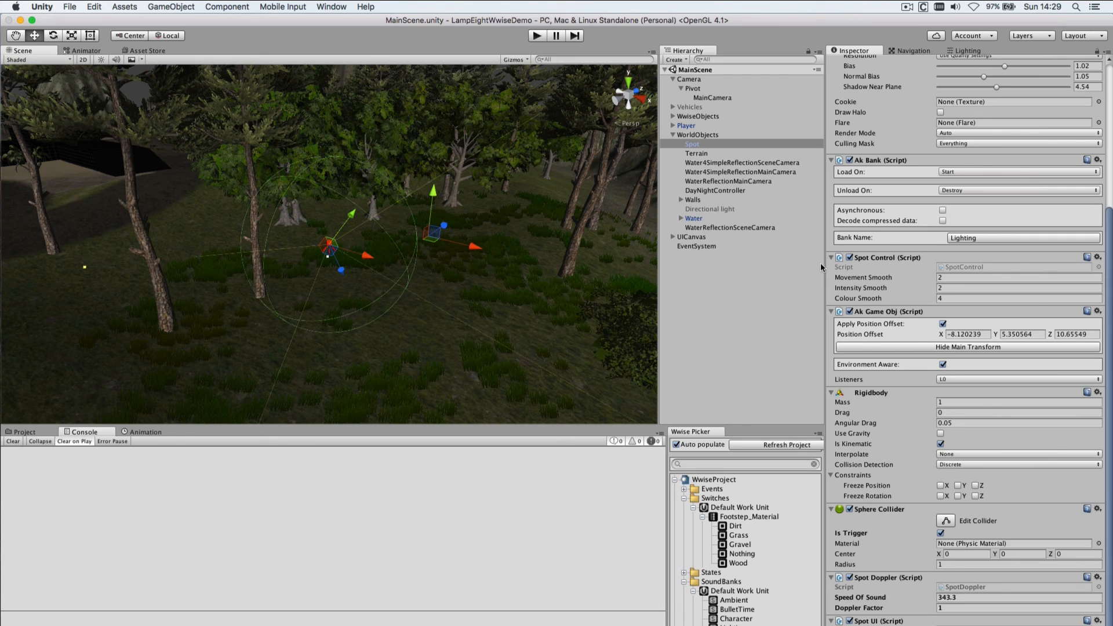
- Examine the Spot light's sound position offset in the scene with the Ak Game Obj component collapsed, expanded and reselected
{"action": "left_click", "coordinate": [831, 312]}
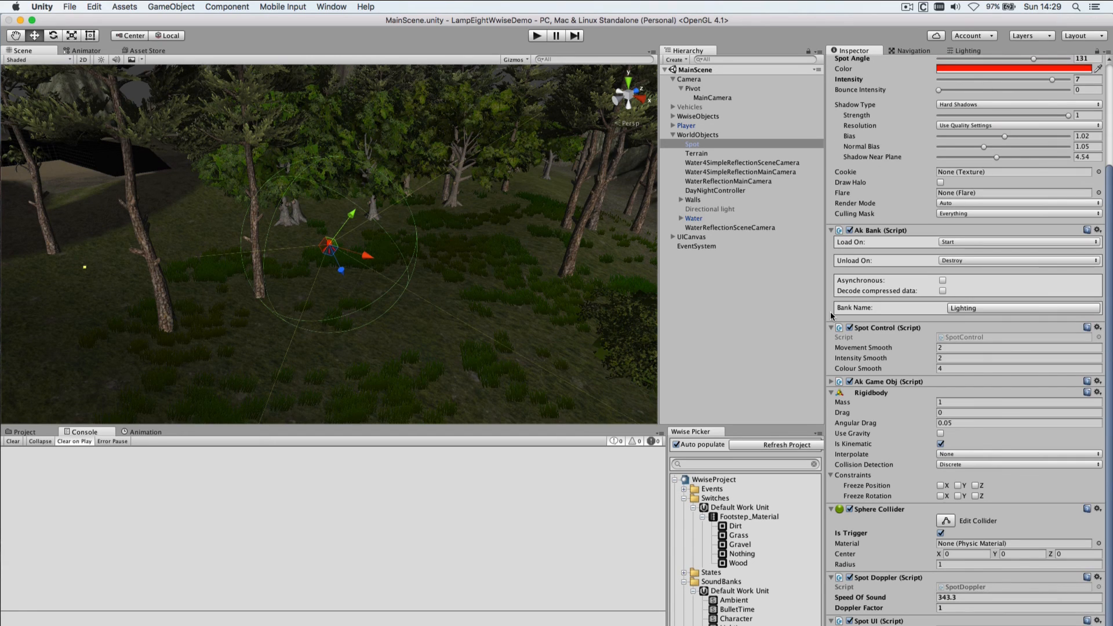
{"action": "left_click", "coordinate": [831, 382]}
{"action": "left_click_drag", "start_coordinate": [497, 248], "coordinate": [365, 234]}
{"action": "left_click_drag", "start_coordinate": [574, 292], "coordinate": [512, 254]}
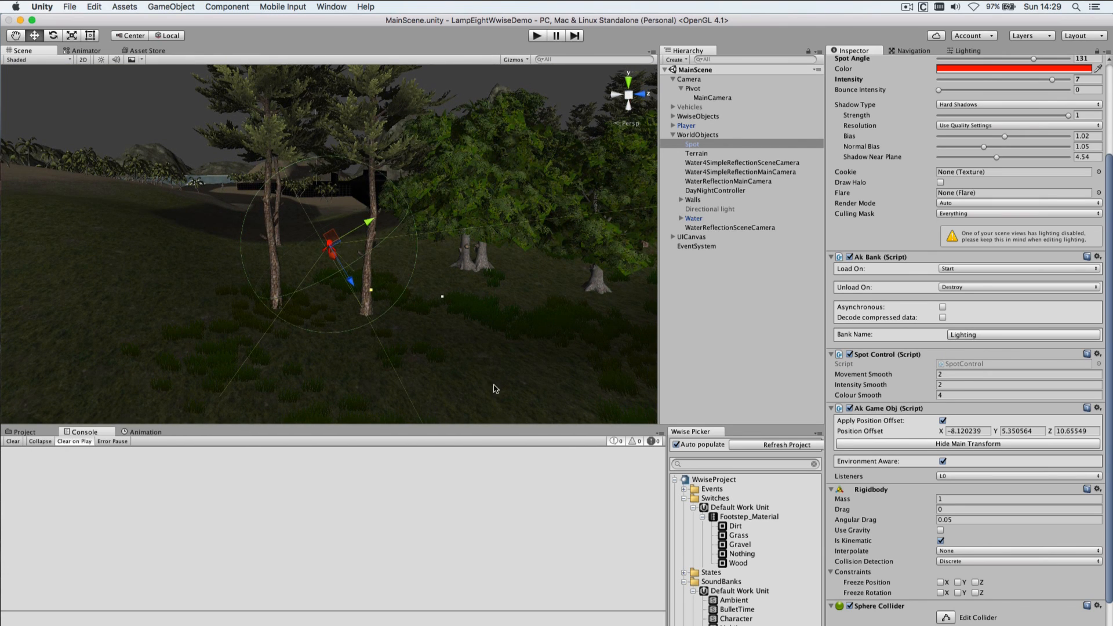
{"action": "left_click", "coordinate": [565, 367]}
{"action": "left_click_drag", "start_coordinate": [529, 370], "coordinate": [502, 320]}
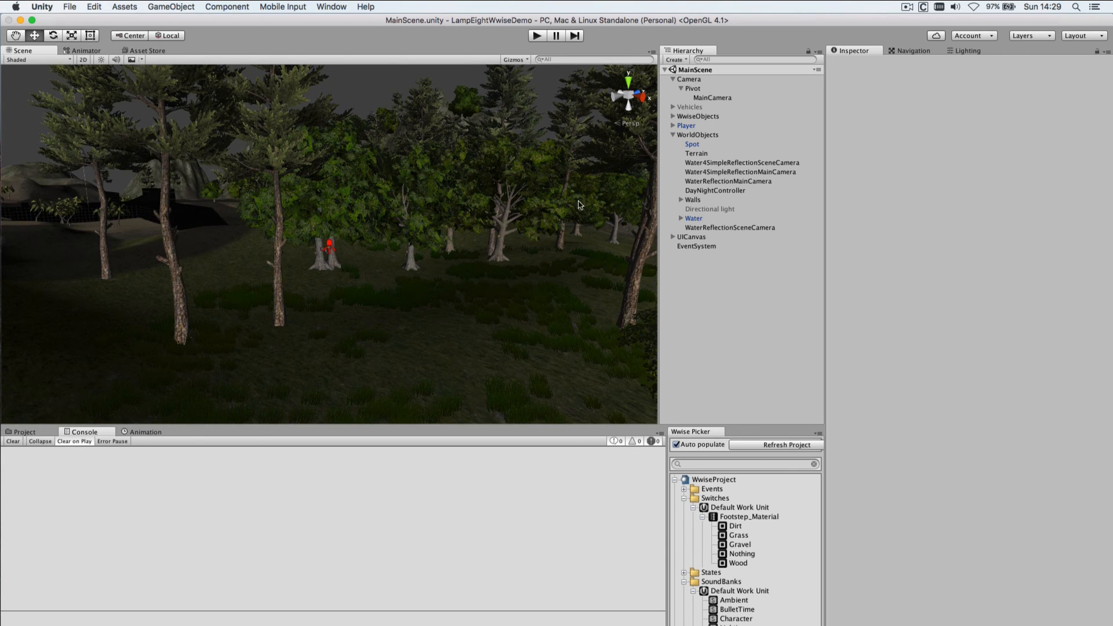
{"action": "left_click", "coordinate": [692, 144]}
{"action": "left_click_drag", "start_coordinate": [447, 293], "coordinate": [320, 286]}
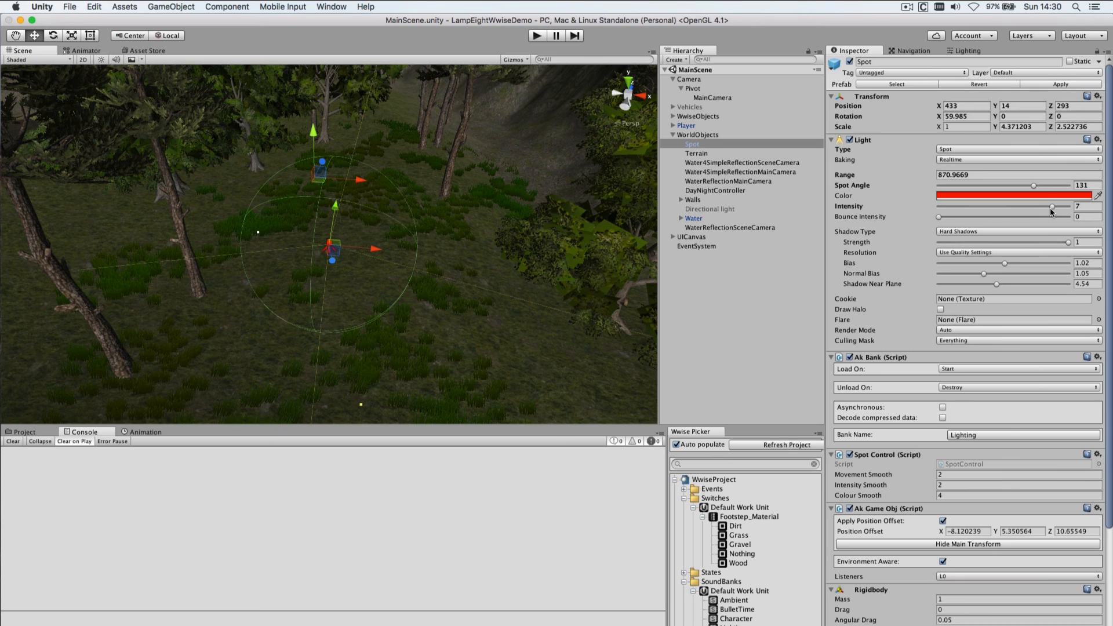
- Open the SpotControl script in MonoDevelop and review its variables and its Awake, Start and Update functions
{"action": "double_click", "coordinate": [970, 464]}
{"action": "left_click_drag", "start_coordinate": [750, 52], "coordinate": [627, 73]}
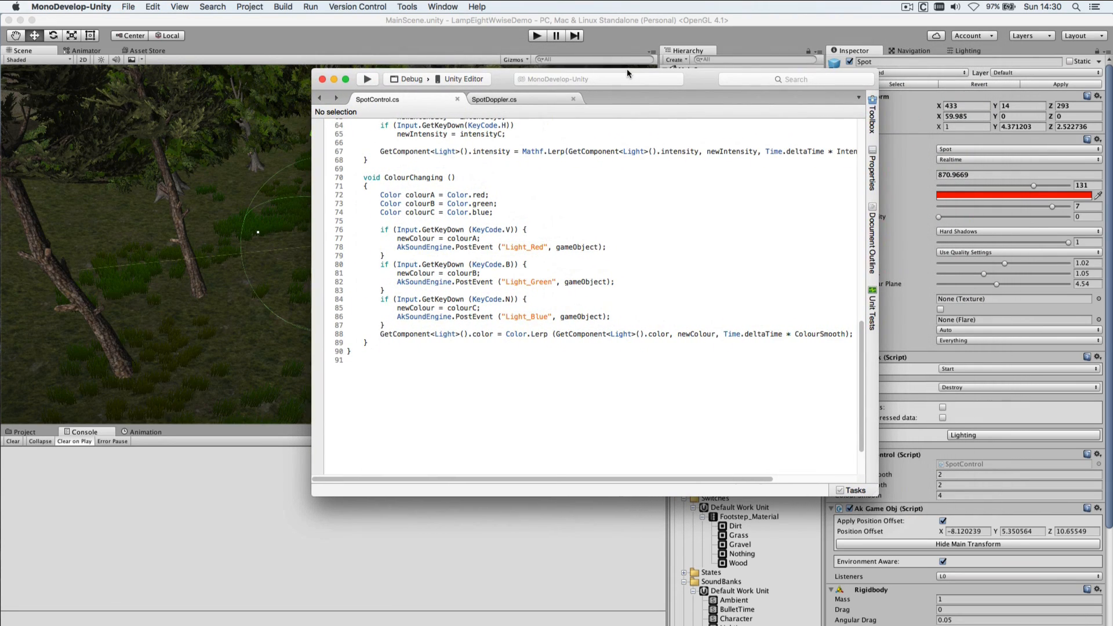
{"action": "scroll", "coordinate": [737, 357], "scroll_direction": "up", "scroll_amount": 10}
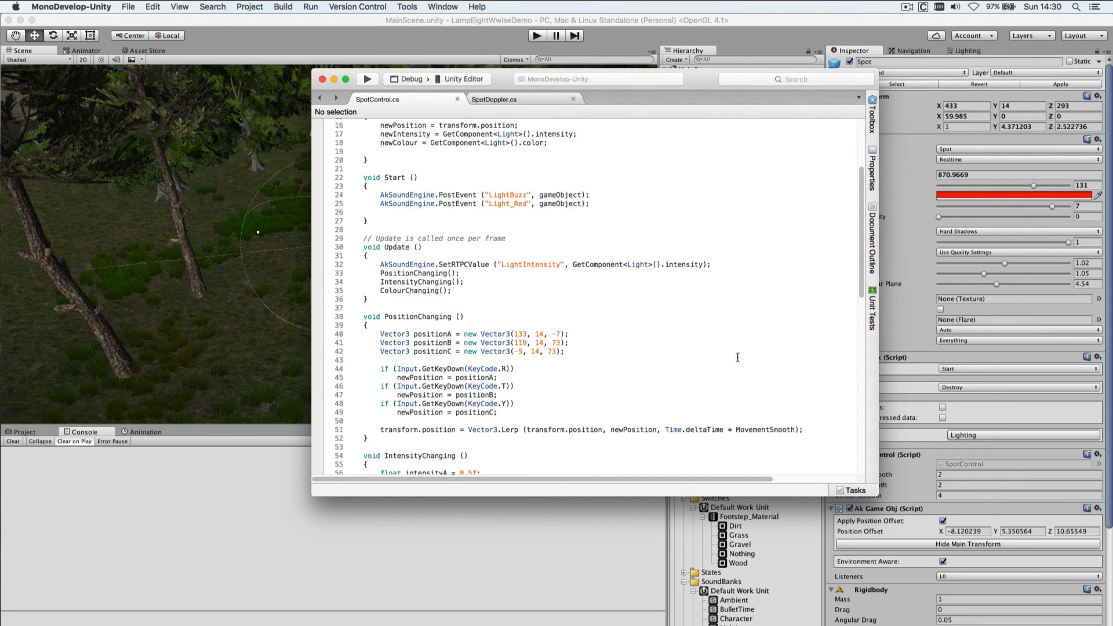
{"action": "scroll", "coordinate": [738, 357], "scroll_direction": "up", "scroll_amount": 3}
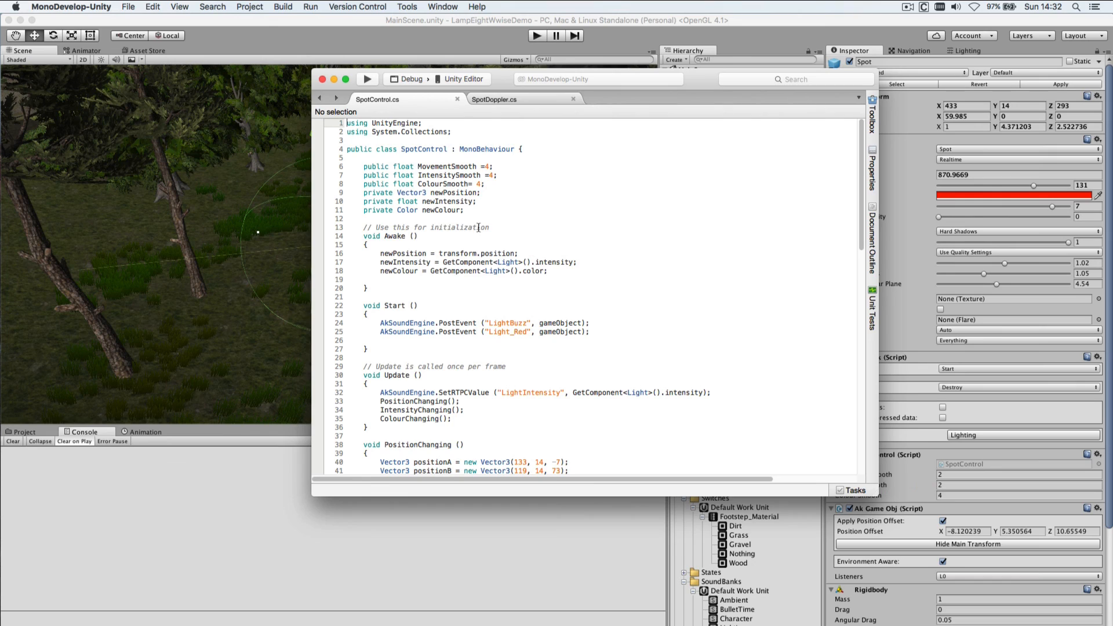
{"action": "scroll", "coordinate": [422, 373], "scroll_direction": "down", "scroll_amount": 2}
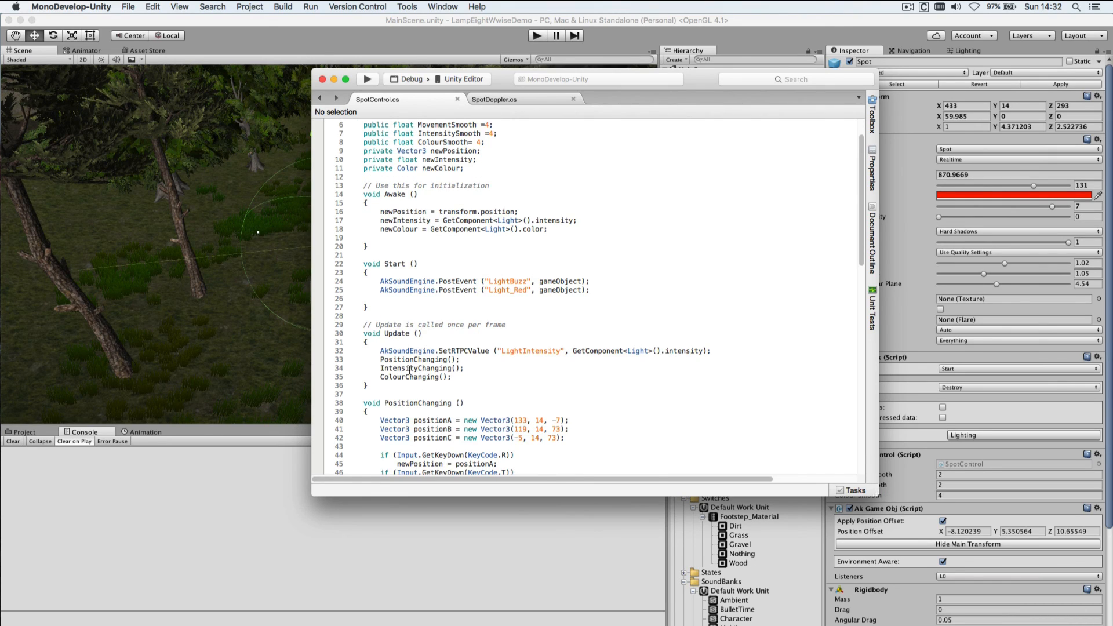
{"action": "scroll", "coordinate": [410, 369], "scroll_direction": "down", "scroll_amount": 2}
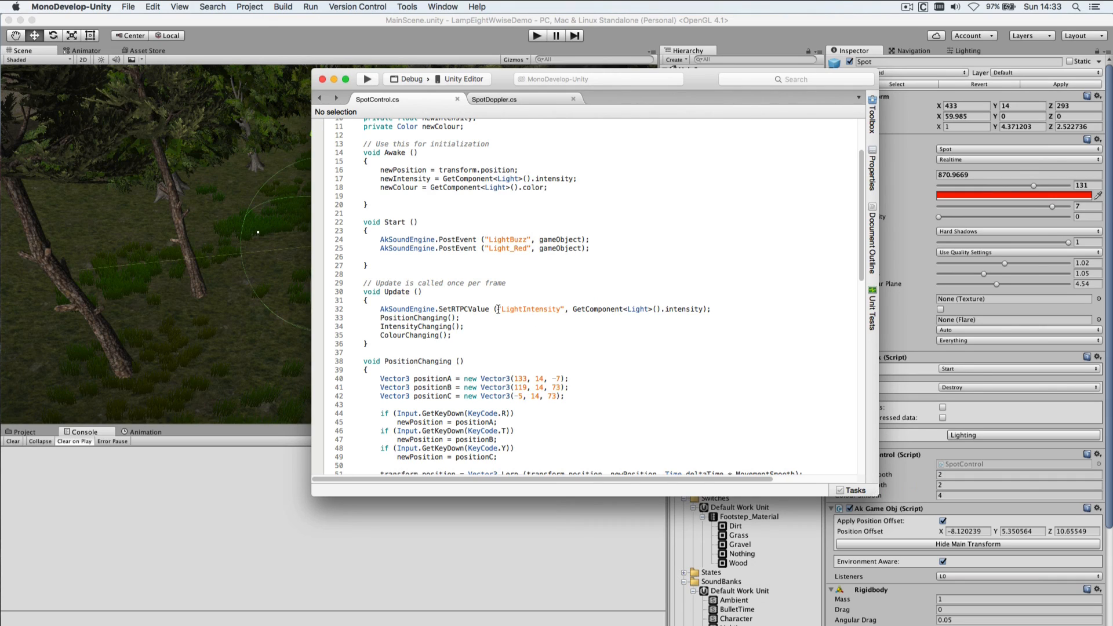
- Review the PositionChanging, IntensityChanging and ColourChanging functions in the SpotControl script
{"action": "scroll", "coordinate": [495, 309], "scroll_direction": "down", "scroll_amount": 5}
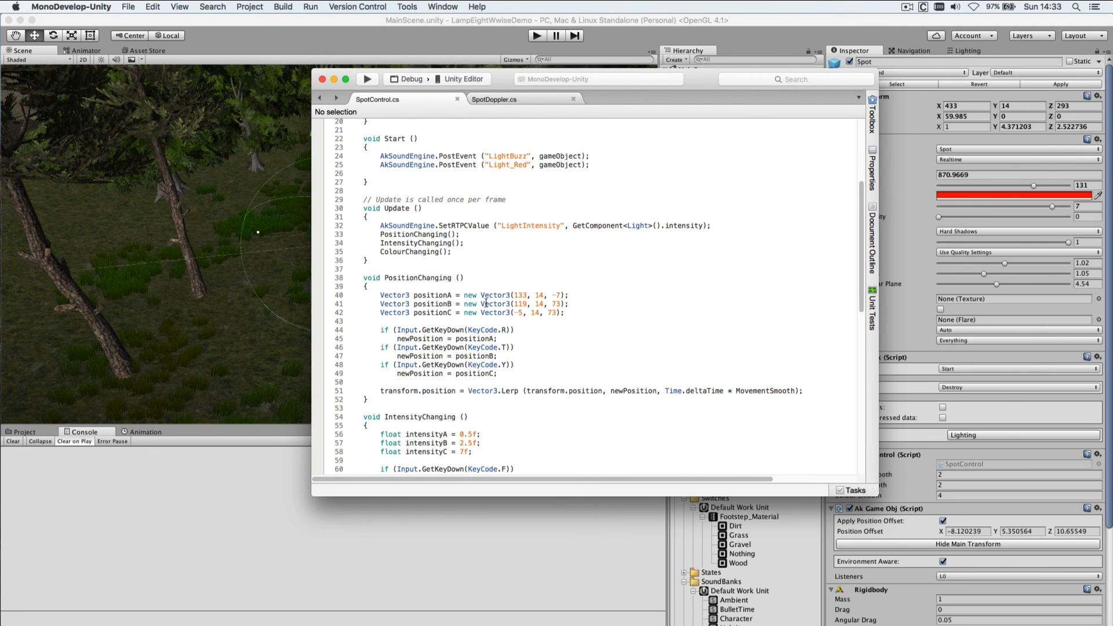
{"action": "scroll", "coordinate": [446, 313], "scroll_direction": "down", "scroll_amount": 5}
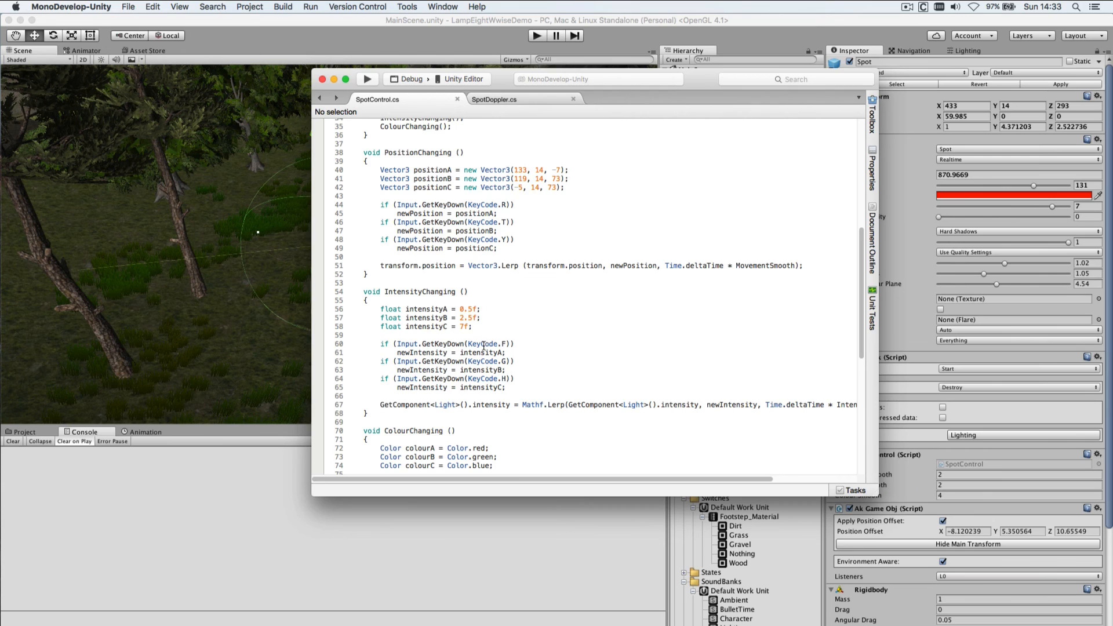
{"action": "scroll", "coordinate": [450, 301], "scroll_direction": "down", "scroll_amount": 5}
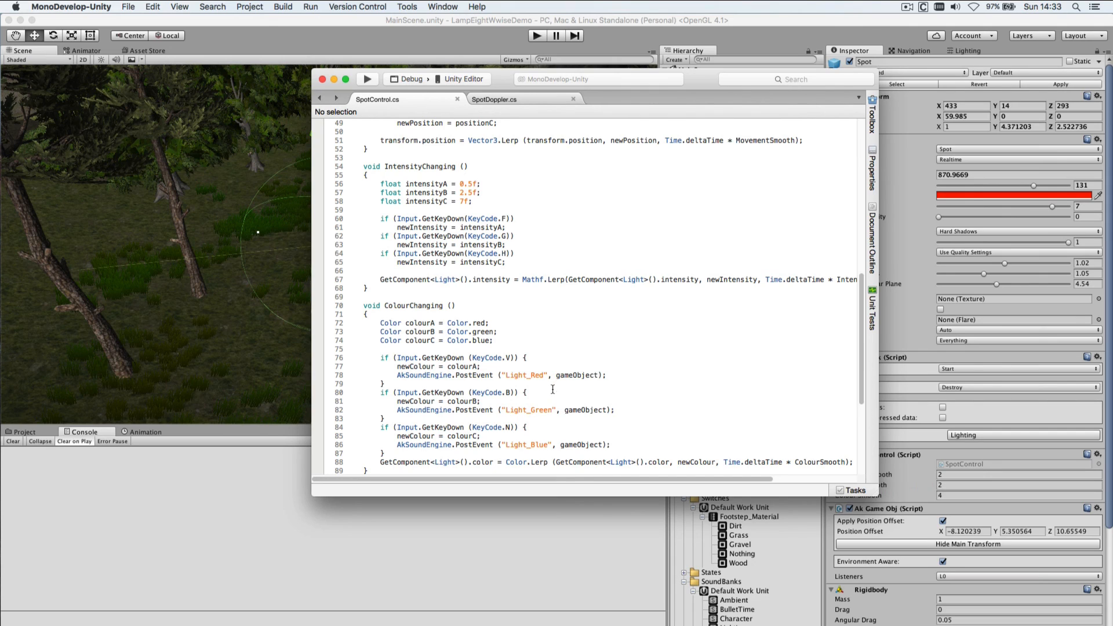
{"action": "scroll", "coordinate": [585, 346], "scroll_direction": "down", "scroll_amount": 5}
{"action": "scroll", "coordinate": [557, 278], "scroll_direction": "up", "scroll_amount": 3}
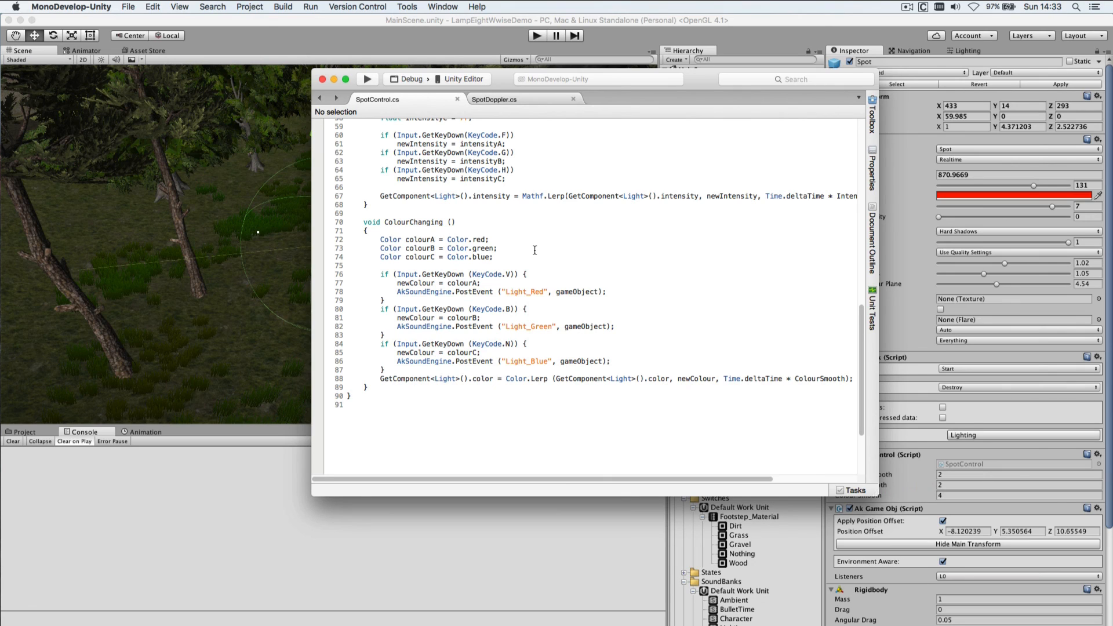
- Revisit the script's event posts in Start and check the Spot Control smoothing values on the Spot object in Unity
{"action": "scroll", "coordinate": [534, 250], "scroll_direction": "up", "scroll_amount": 15}
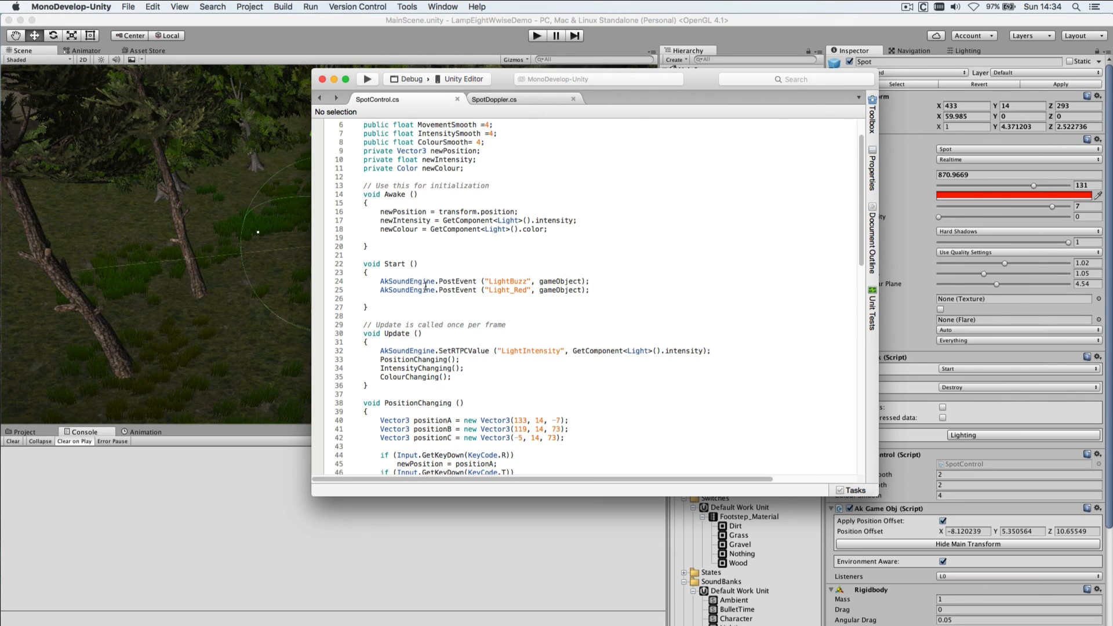
{"action": "mouse_move", "coordinate": [426, 286]}
{"action": "scroll", "coordinate": [947, 488], "scroll_direction": "down", "scroll_amount": 1}
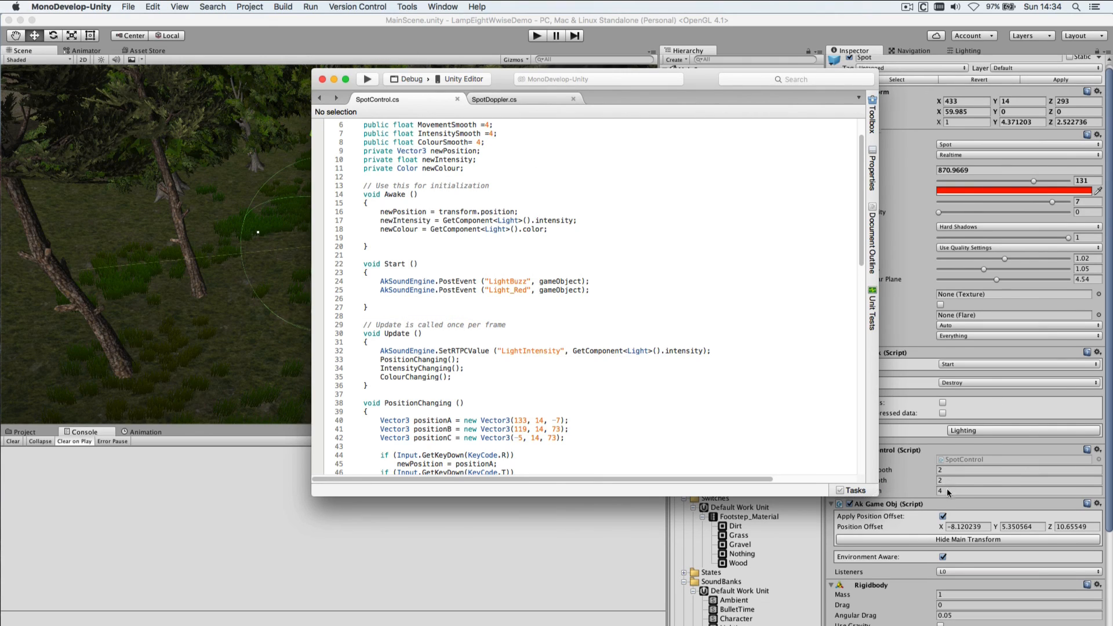
{"action": "left_click", "coordinate": [941, 488]}
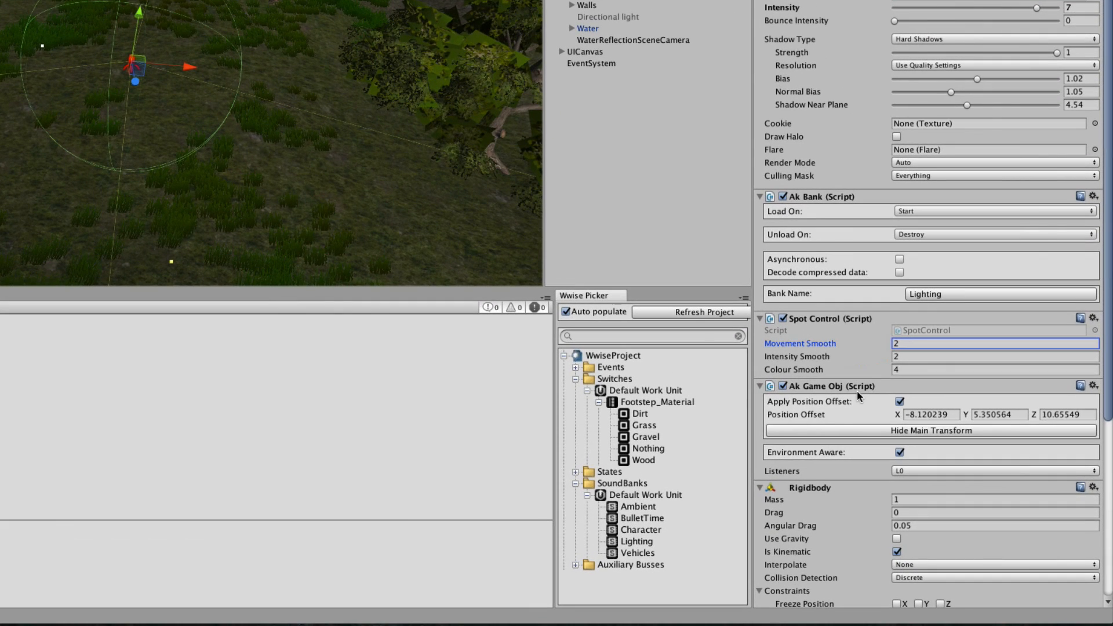
- Open the Spot object's SpotDoppler script and review its comments, velocity code and doppler pitch calculation
{"action": "scroll", "coordinate": [857, 391], "scroll_direction": "down", "scroll_amount": 5}
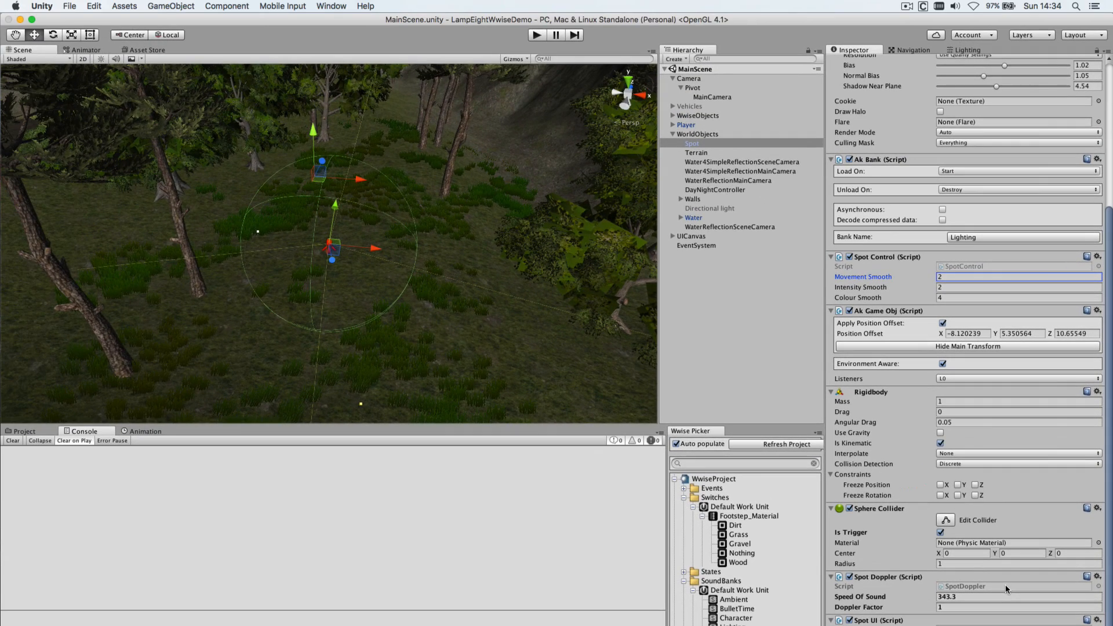
{"action": "double_click", "coordinate": [978, 489]}
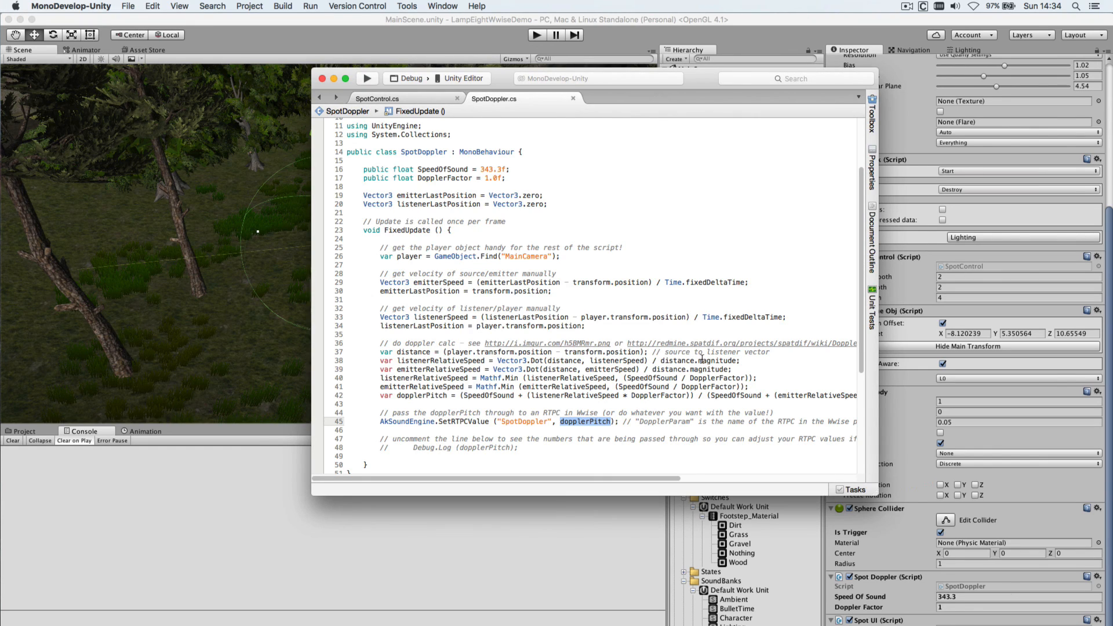
{"action": "scroll", "coordinate": [702, 359], "scroll_direction": "up", "scroll_amount": 5}
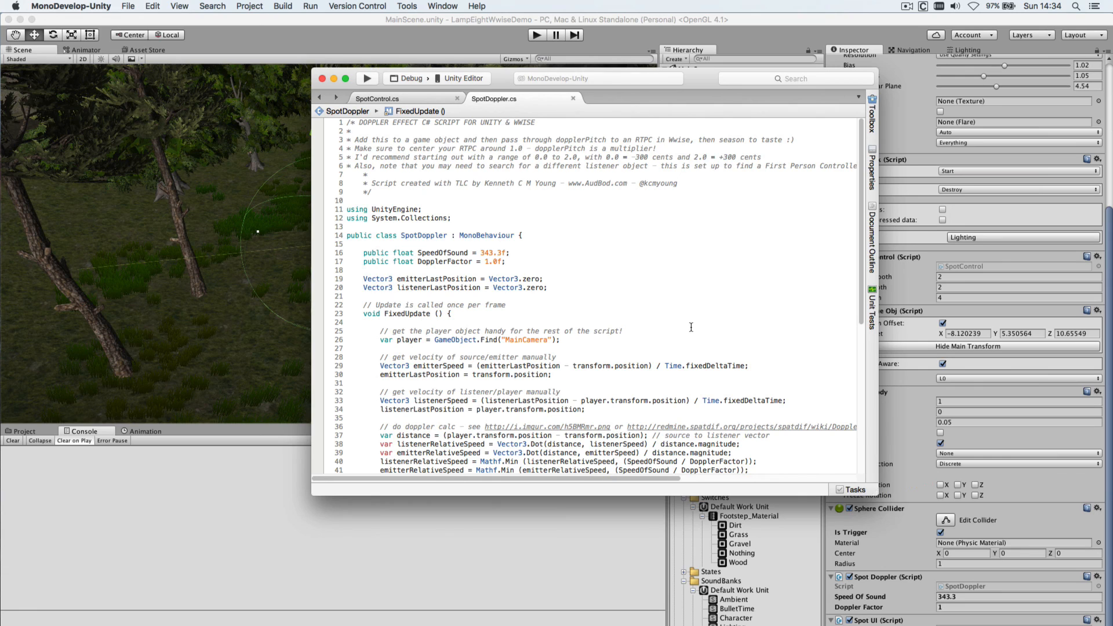
{"action": "scroll", "coordinate": [691, 327], "scroll_direction": "down", "scroll_amount": 10}
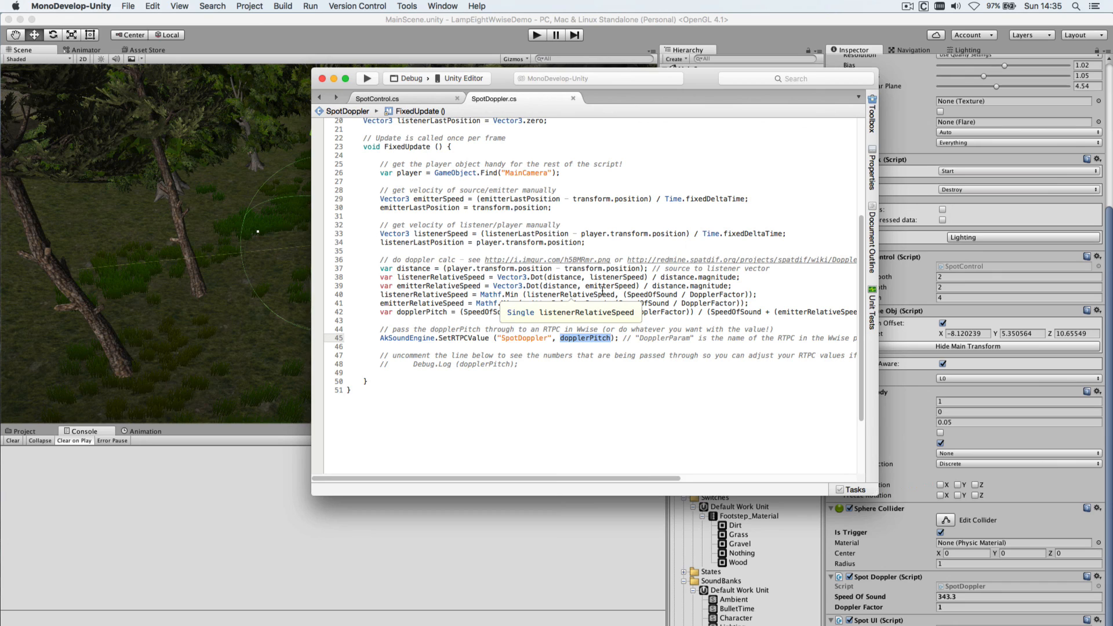
{"action": "scroll", "coordinate": [494, 387], "scroll_direction": "up", "scroll_amount": 6}
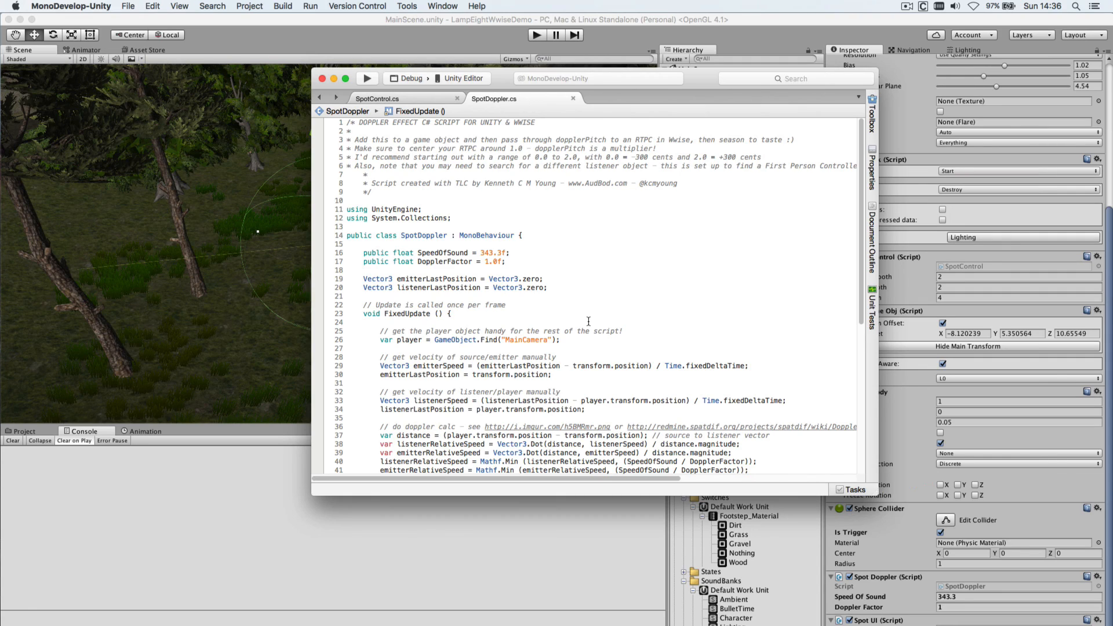
{"action": "scroll", "coordinate": [589, 322], "scroll_direction": "down", "scroll_amount": 3}
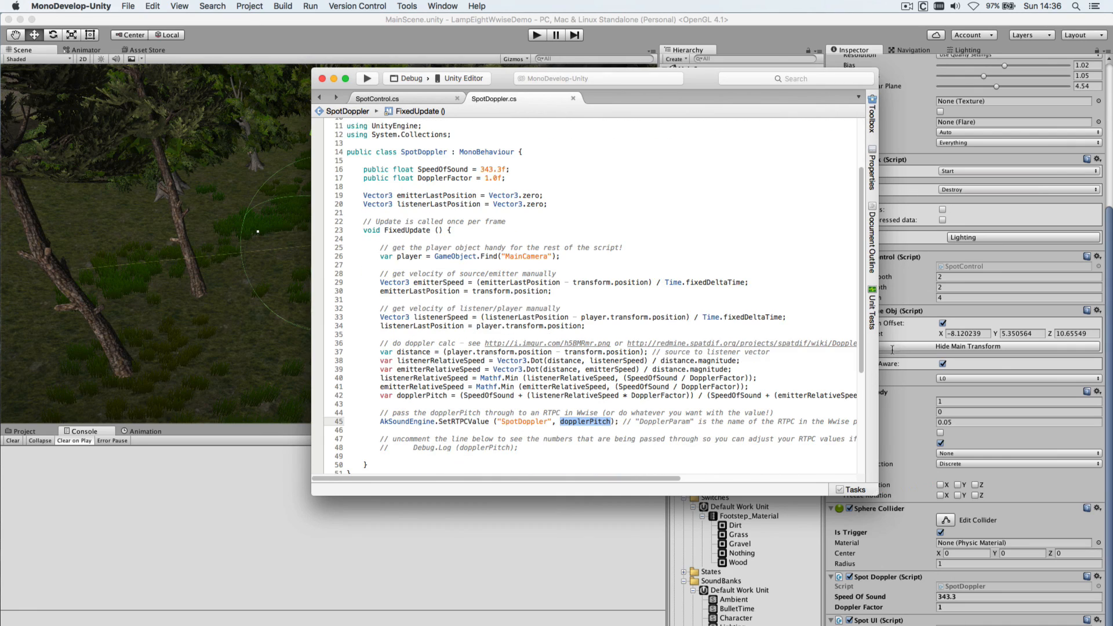
{"action": "scroll", "coordinate": [589, 273], "scroll_direction": "down", "scroll_amount": 3}
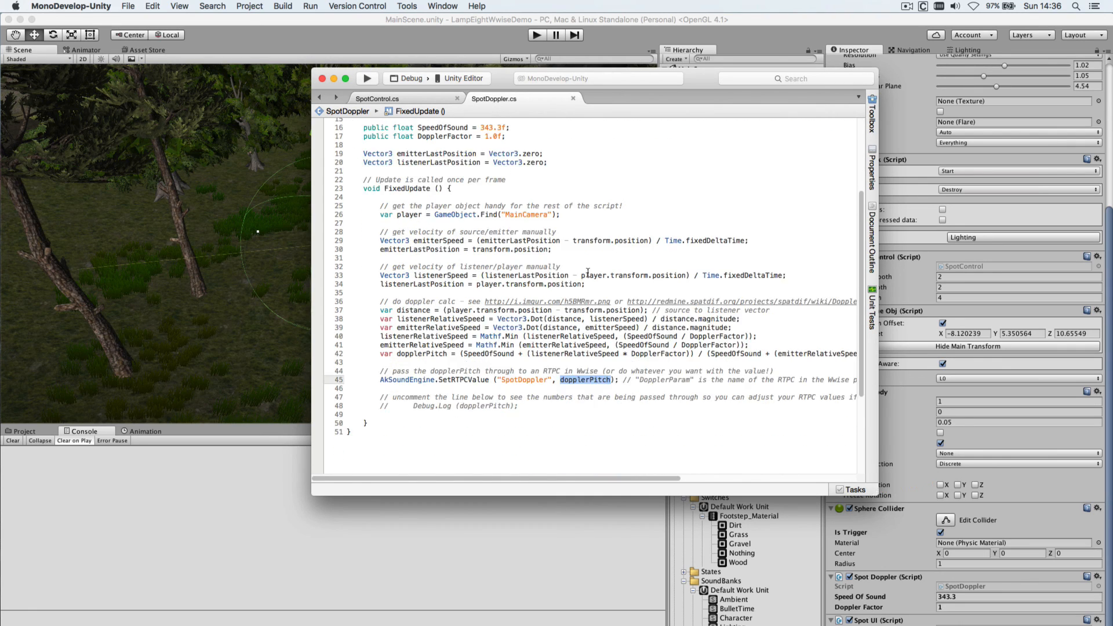
- Highlight DopplerParam in the comment and the SpotDoppler RTPC name in the SetRTPCValue line, and close the script editor
{"action": "left_click_drag", "start_coordinate": [640, 340], "coordinate": [689, 340]}
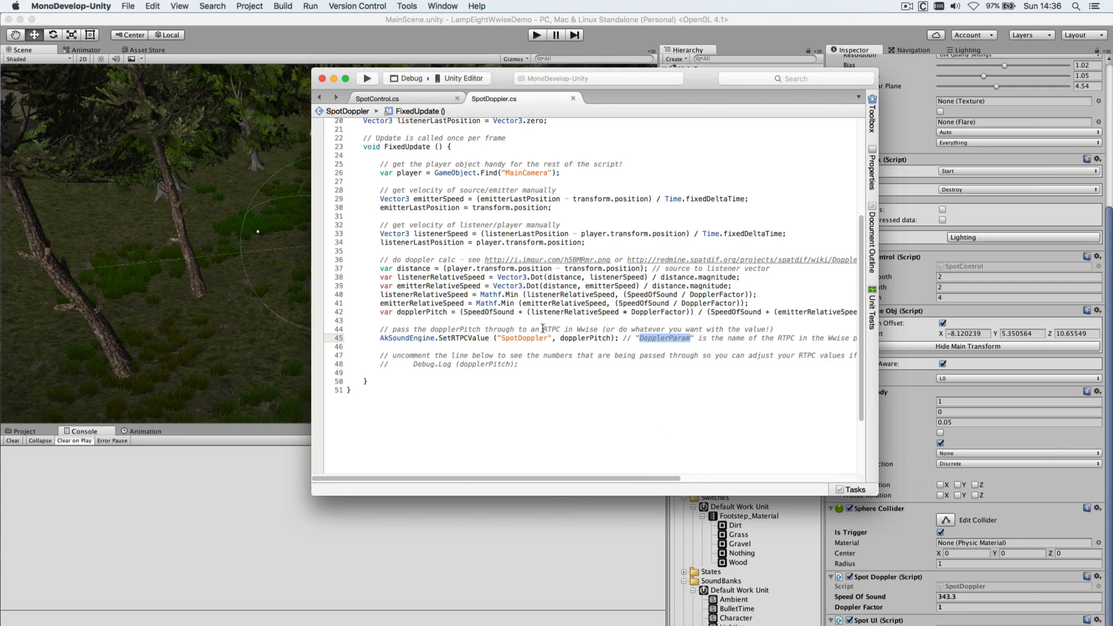
{"action": "left_click_drag", "start_coordinate": [548, 339], "coordinate": [505, 341]}
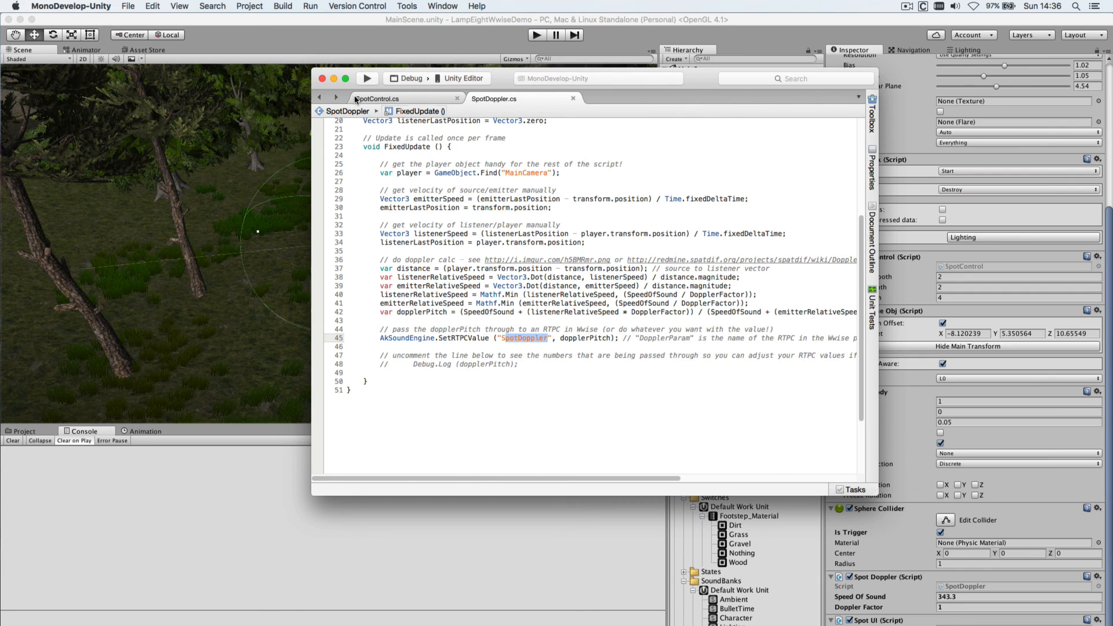
{"action": "left_click", "coordinate": [322, 79]}
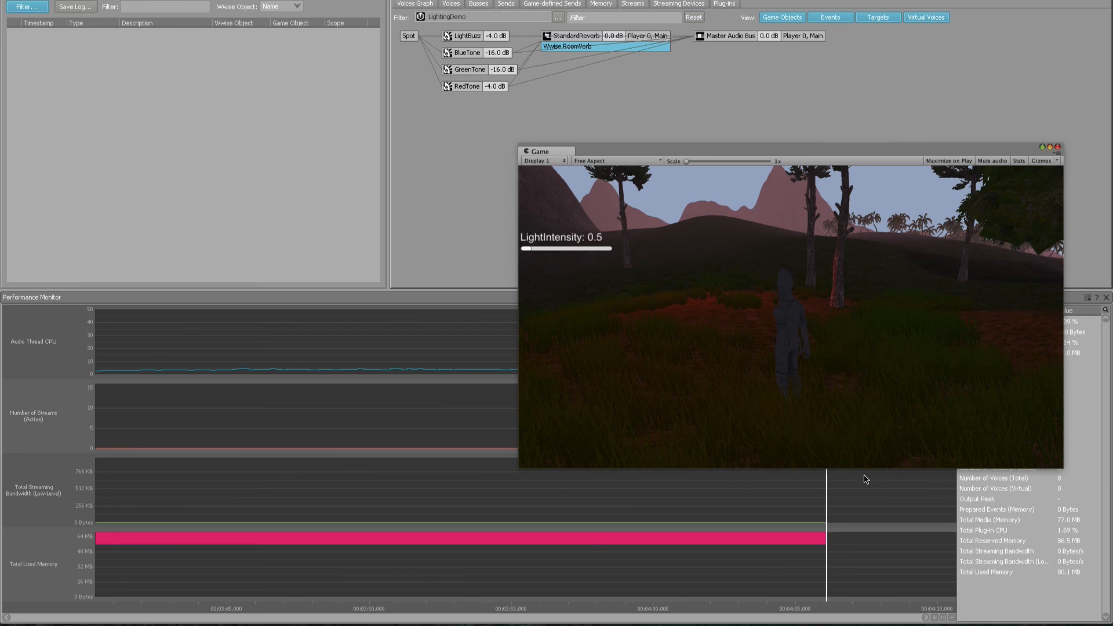
- Raise the light's intensity to 2.5 and up to 7 in the running game while monitoring the voices in the Wwise profiler
{"action": "key", "text": "Up"}
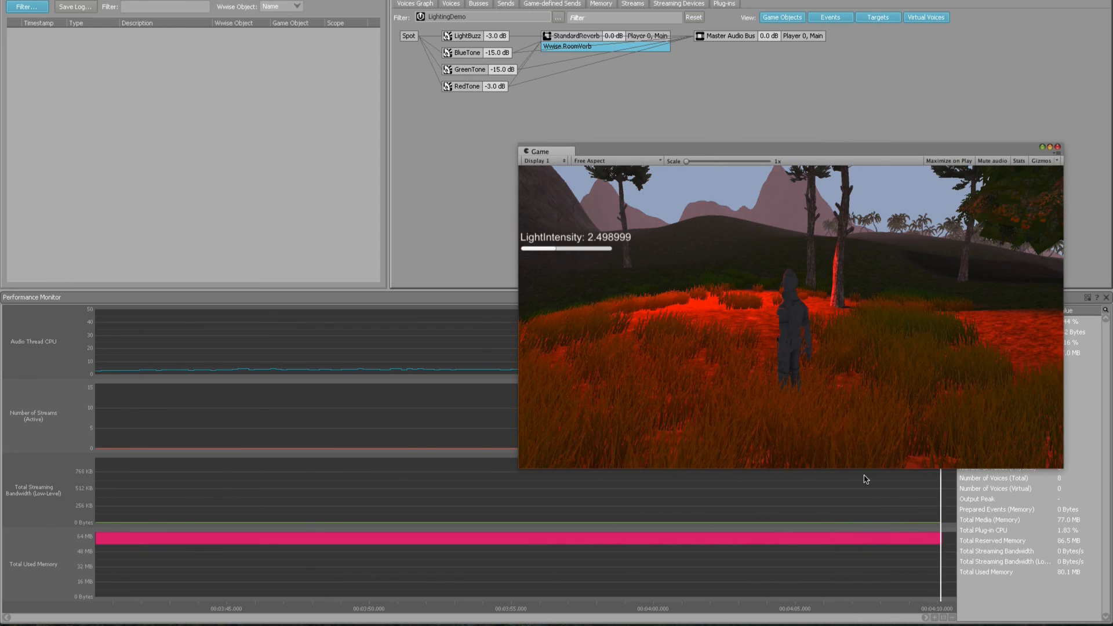
{"action": "key", "text": "Up"}
{"action": "key", "text": "Up"}
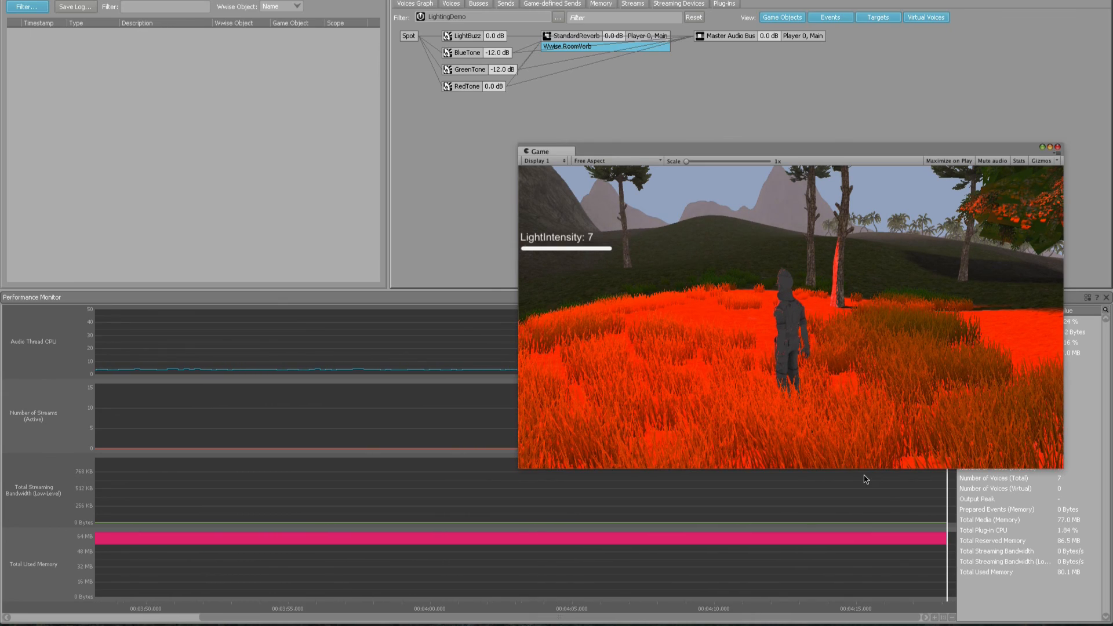
- Change the light's colour to green and to blue in the game while profiling the triggered Wwise events
{"action": "key", "text": "g"}
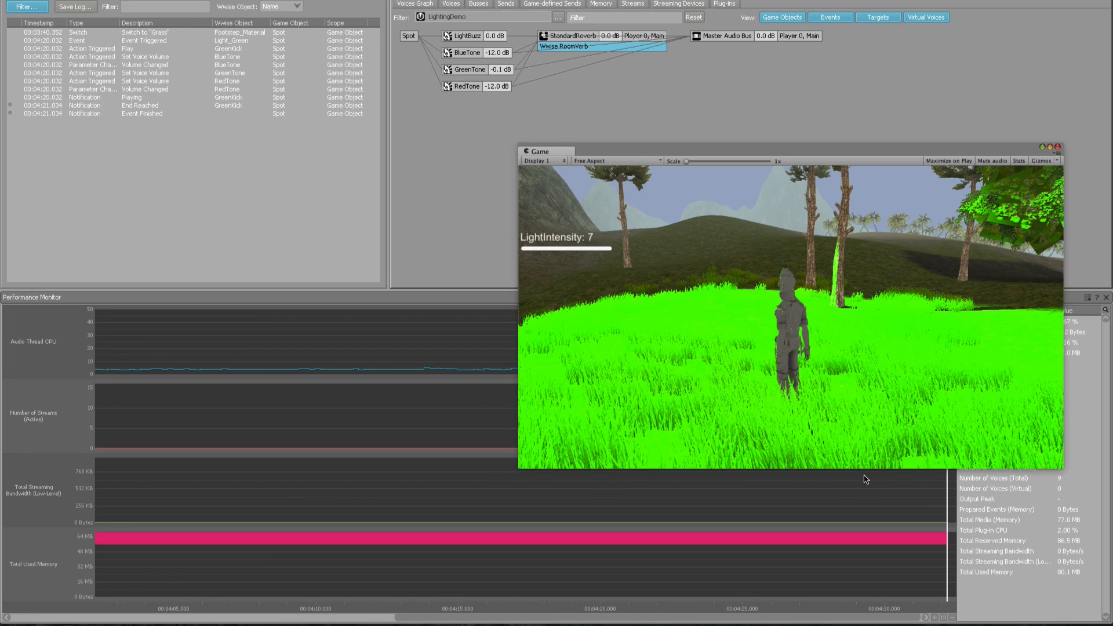
{"action": "key", "text": "3"}
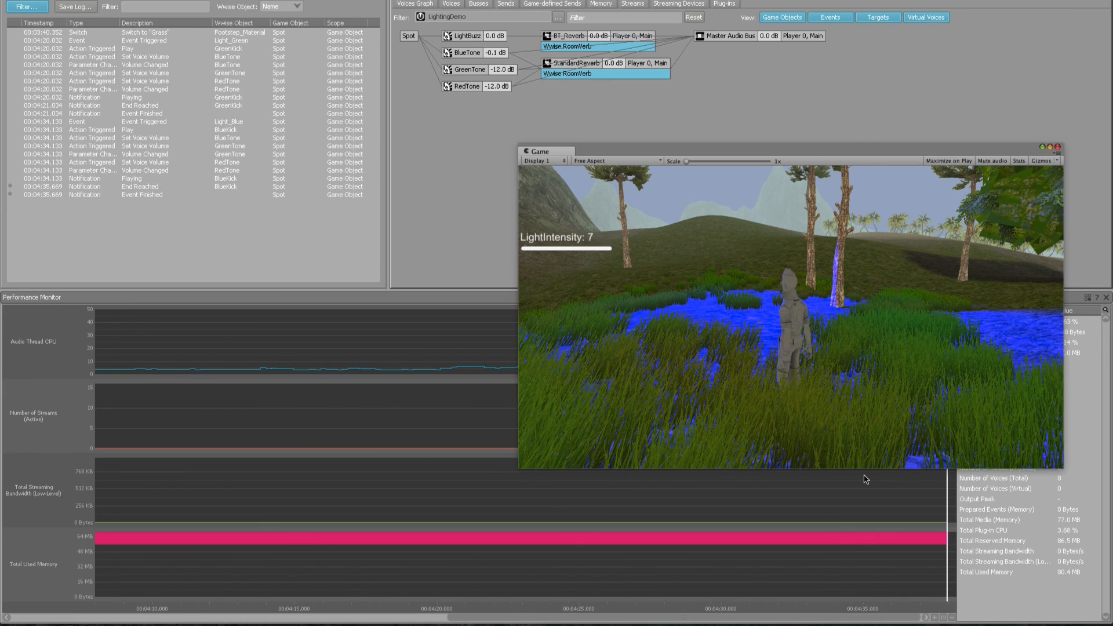
- Dim the light to its lowest intensity of 0.5 and change its colour back to red in the game
{"action": "key", "text": "Down"}
{"action": "key", "text": "Down"}
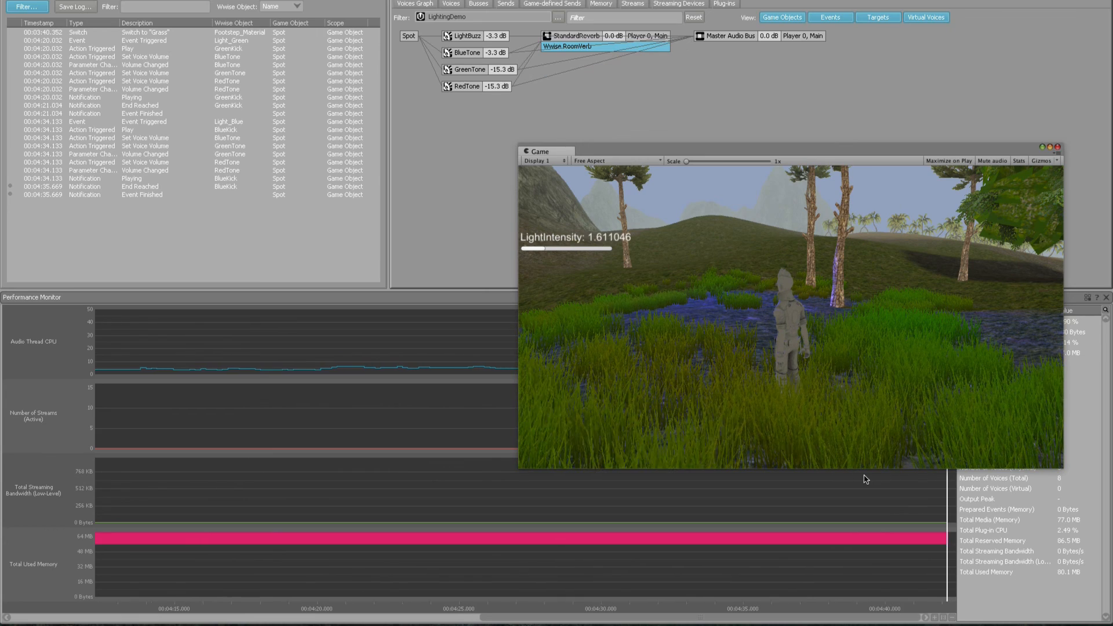
{"action": "key", "text": "Down"}
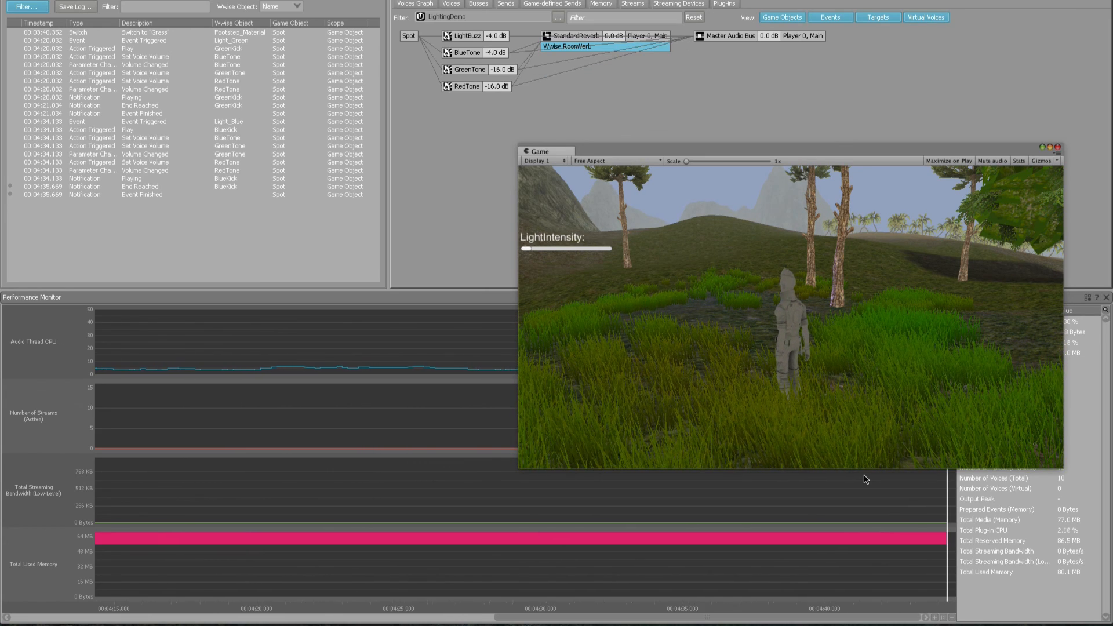
{"action": "key", "text": "r"}
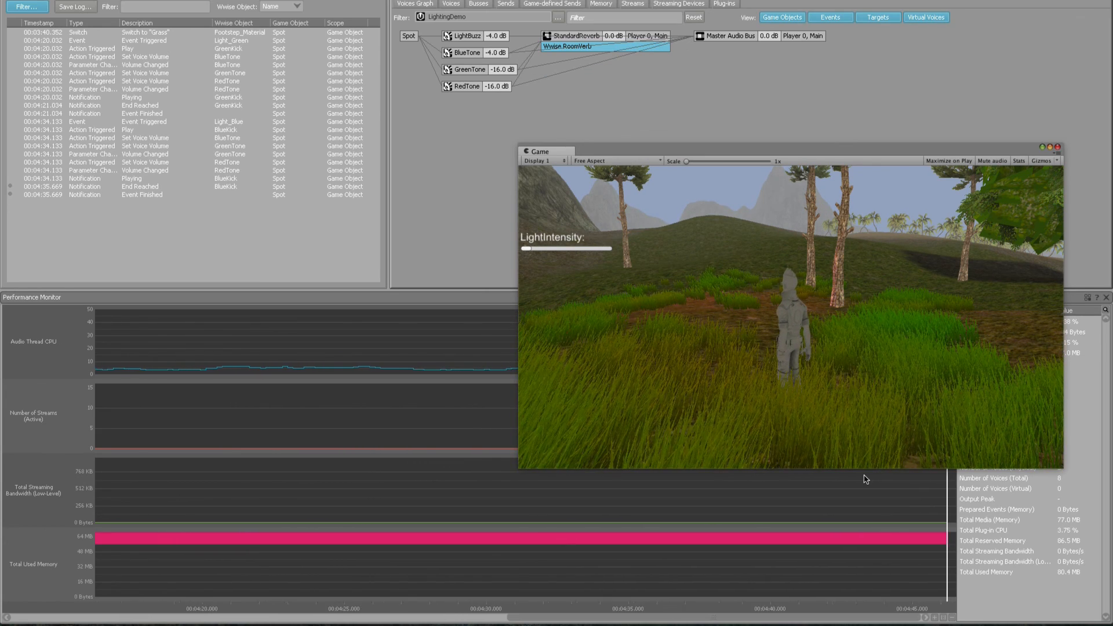
- Test the light's intensity changes, including 2.5, and its movement from a distance in the full-screen game
{"action": "key", "text": "g"}
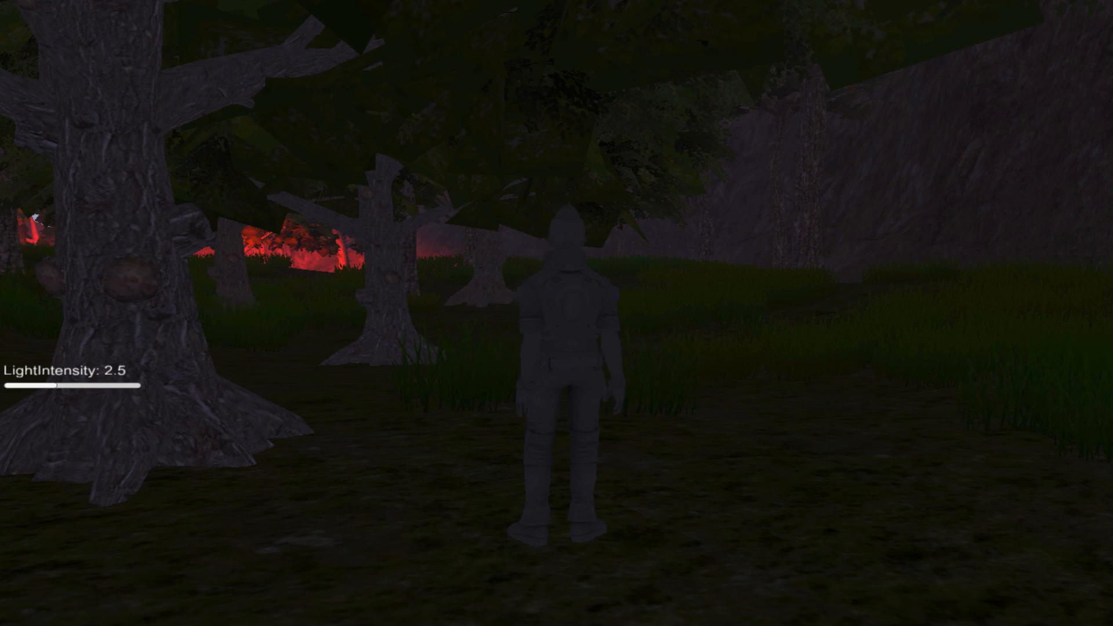
{"action": "left_click_drag", "start_coordinate": [55, 386], "coordinate": [137, 386]}
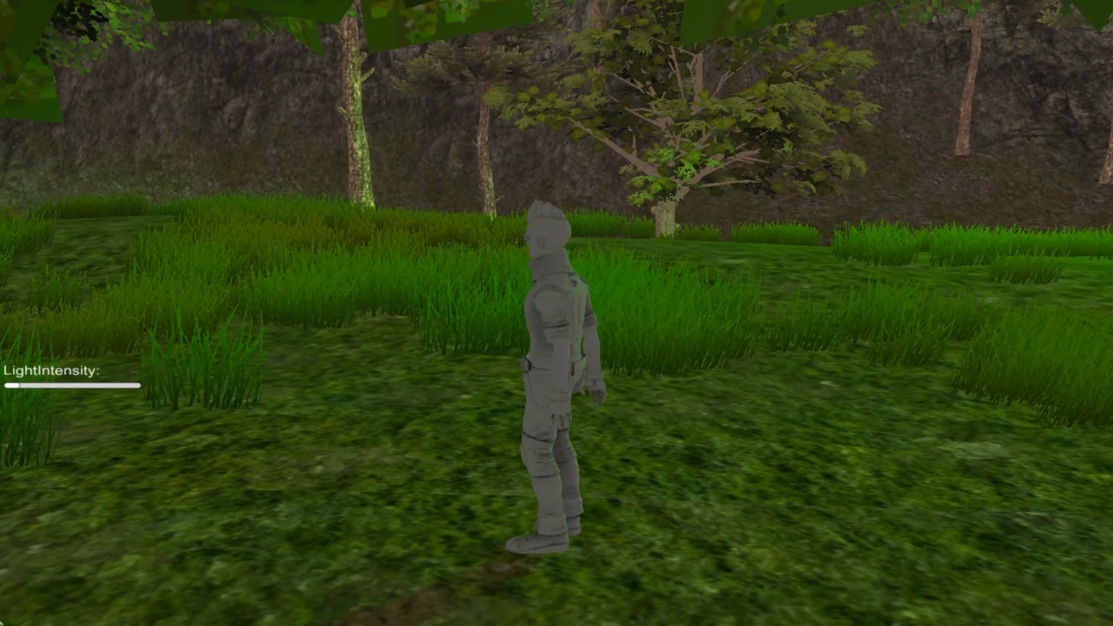
{"action": "key", "text": "r"}
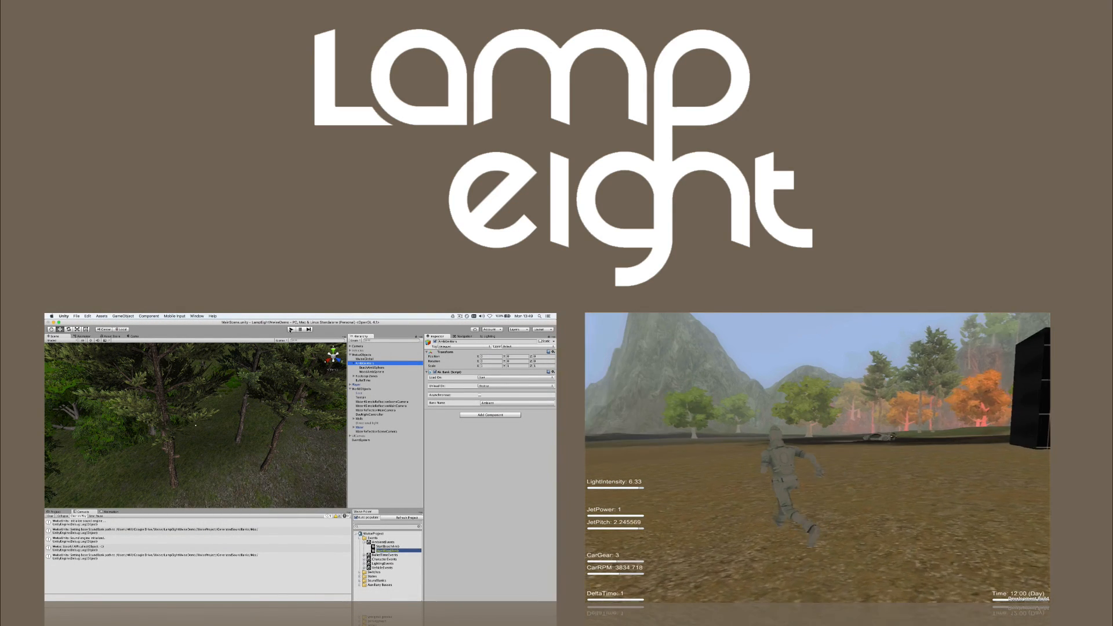
{"action": "left_click", "coordinate": [291, 329]}
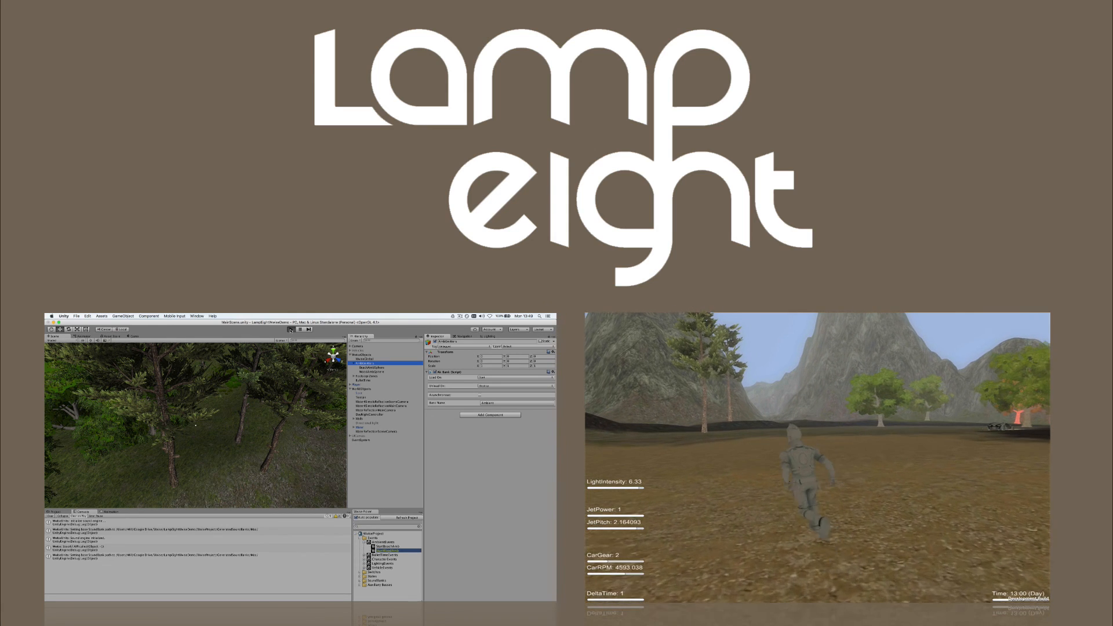